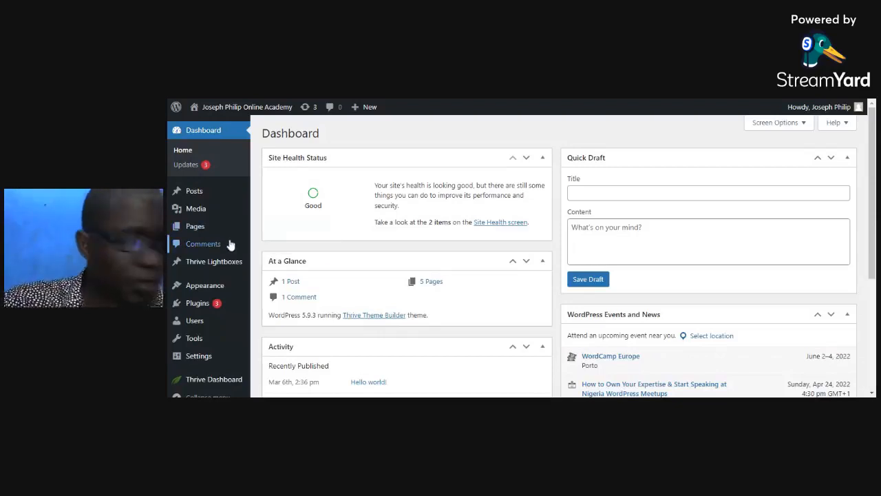
- Open the list of installed plugins and look through it for the Thrive plugins
mouse_move(234, 261)
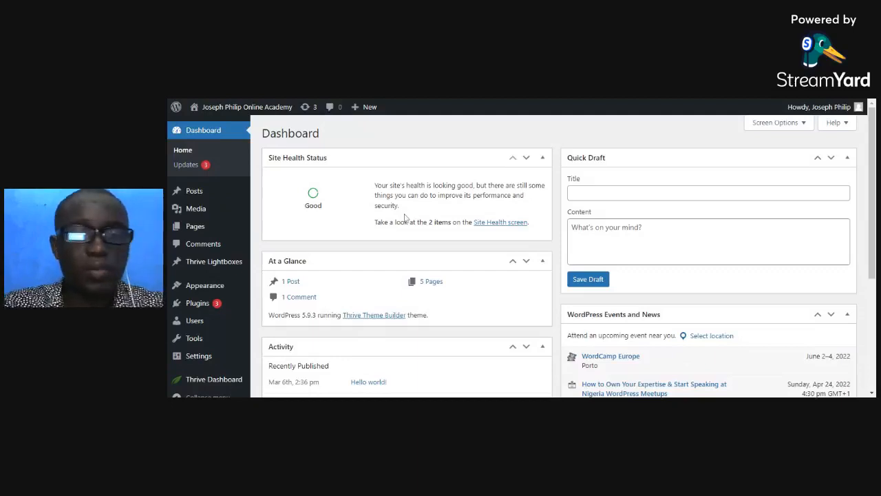
mouse_move(198, 304)
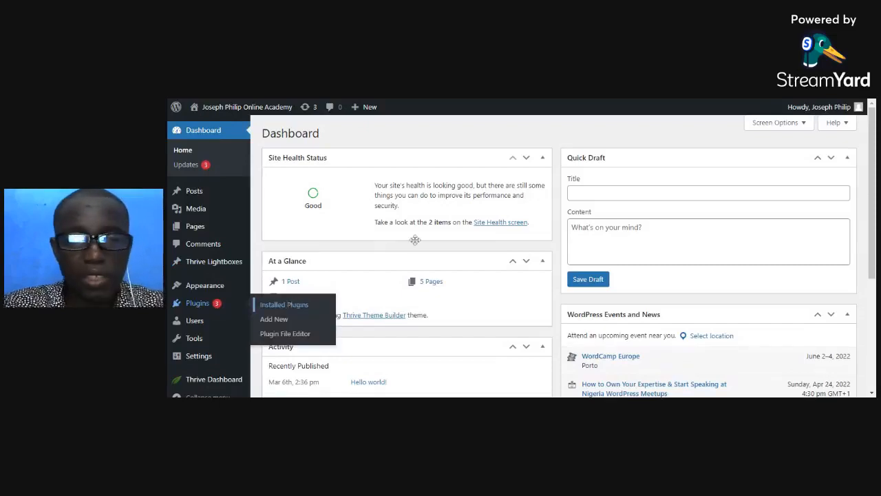
scroll(436, 186, "down", 5)
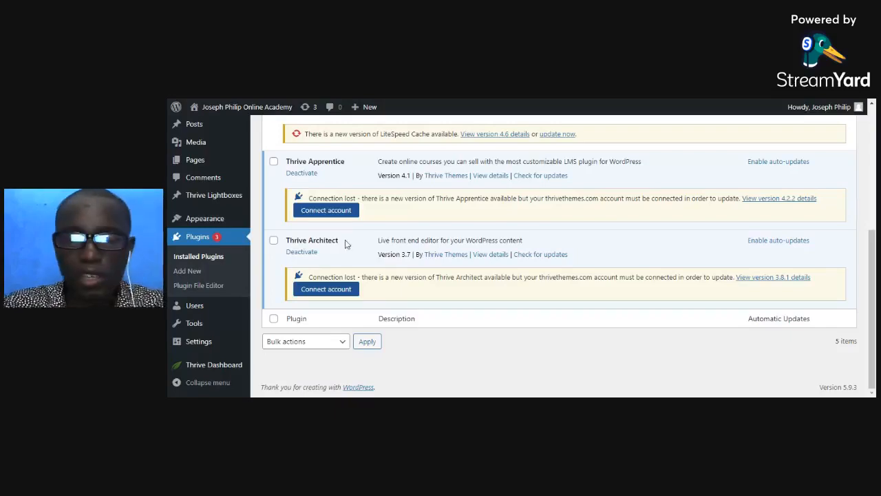
scroll(403, 241, "up", 1)
scroll(403, 241, "up", 2)
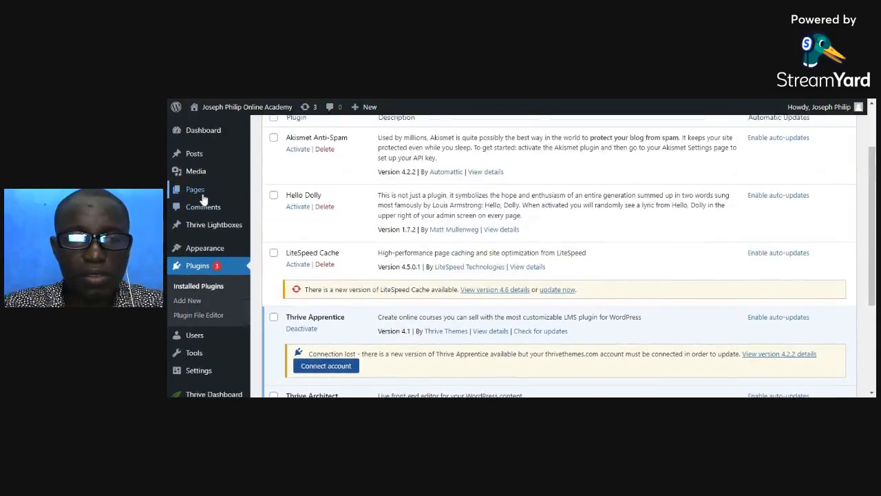
- Add a new page and enter "Simple Webinar" as its title
mouse_move(199, 195)
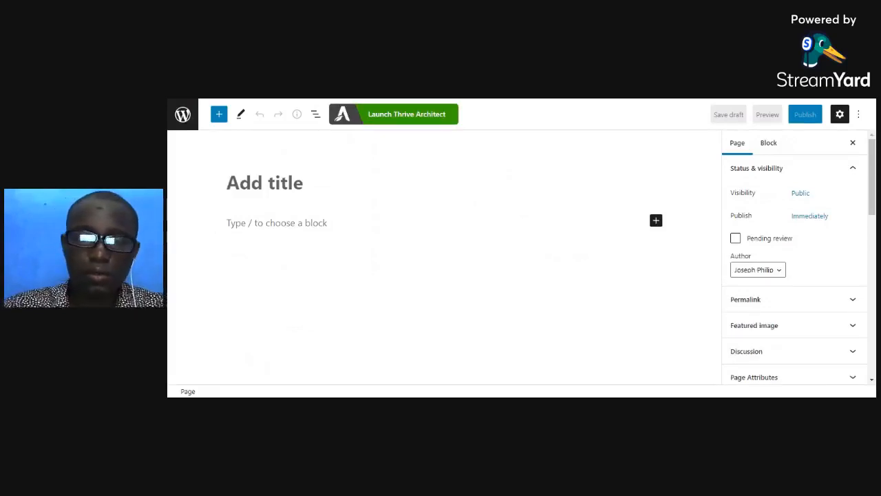
type("Simple Webinar")
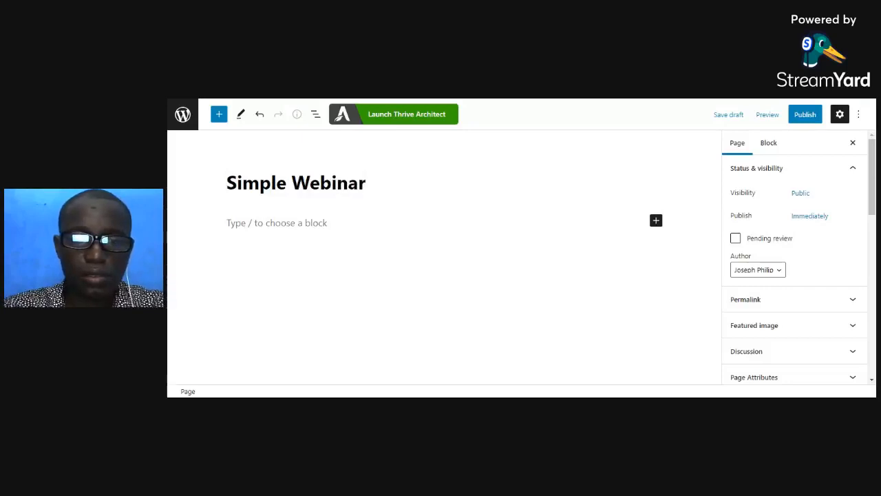
- Replace the page title with "Email List Building" and publish the page
key("BackSpace")
key("BackSpace")
key("BackSpace")
key("BackSpace")
key("BackSpace")
key("BackSpace")
key("BackSpace")
key("BackSpace")
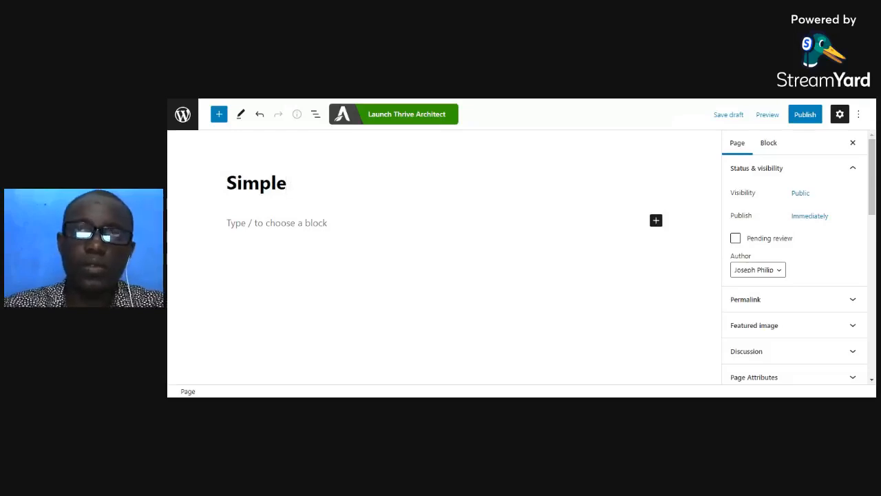
key("BackSpace")
key("BackSpace")
key("BackSpace")
key("BackSpace")
key("BackSpace")
key("BackSpace")
key("BackSpace")
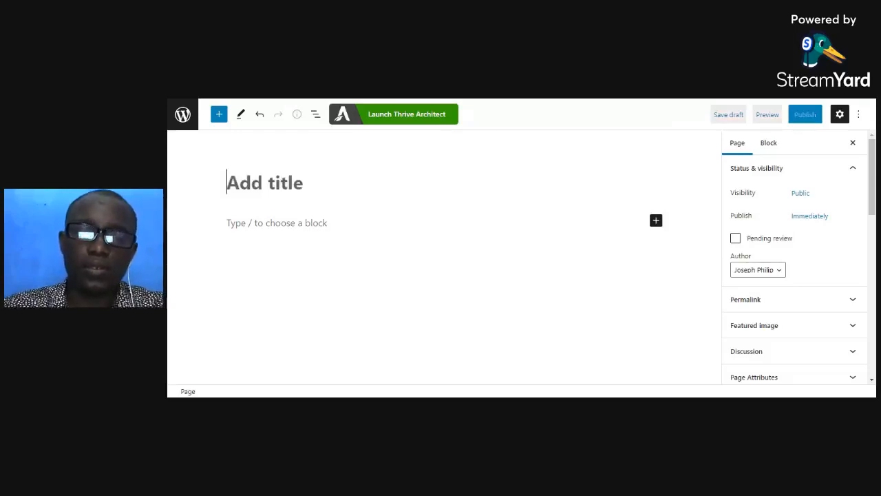
type("Email")
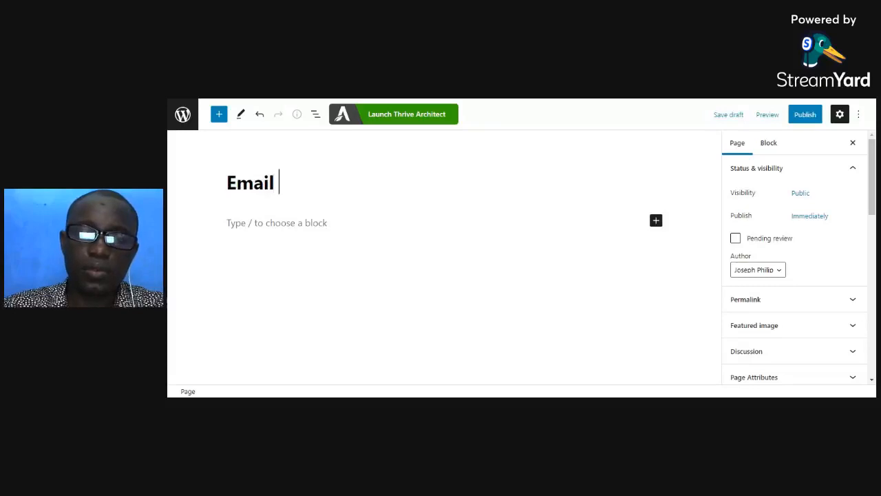
type(" List ")
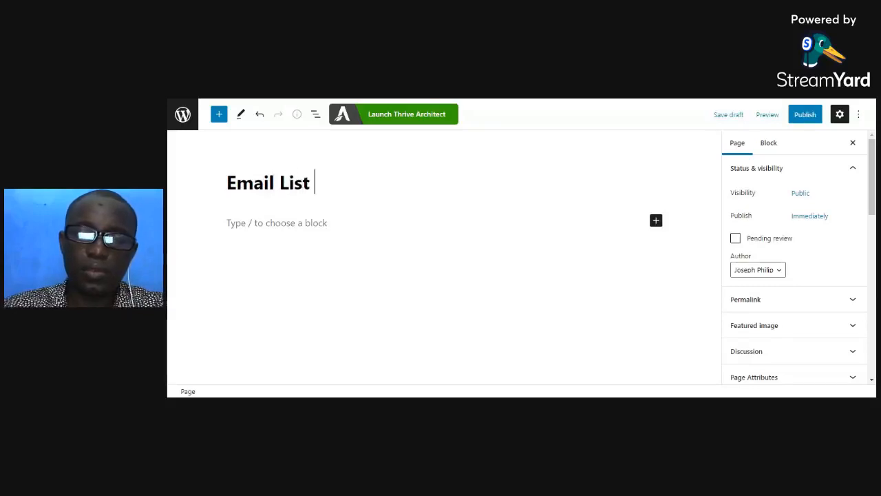
type("Building")
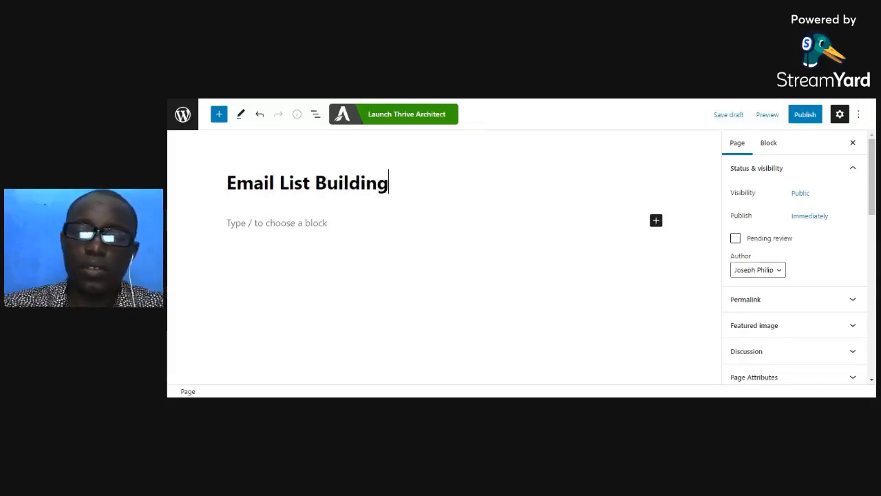
left_click(809, 118)
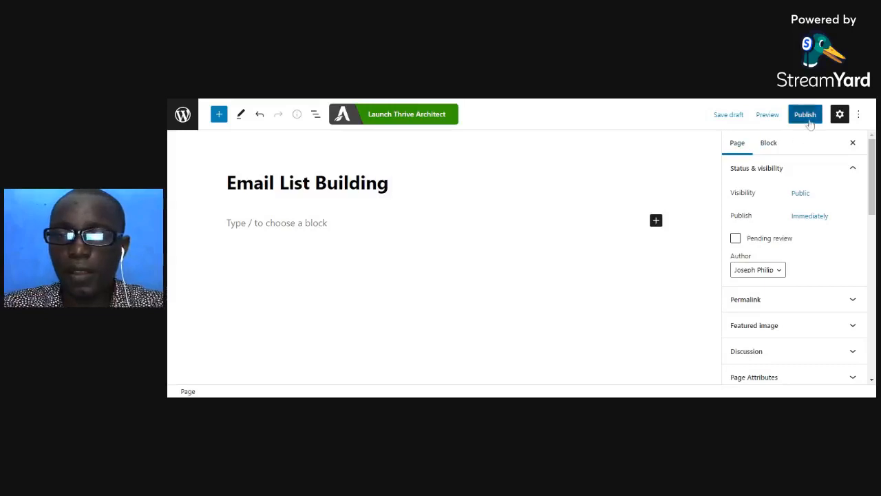
left_click(781, 117)
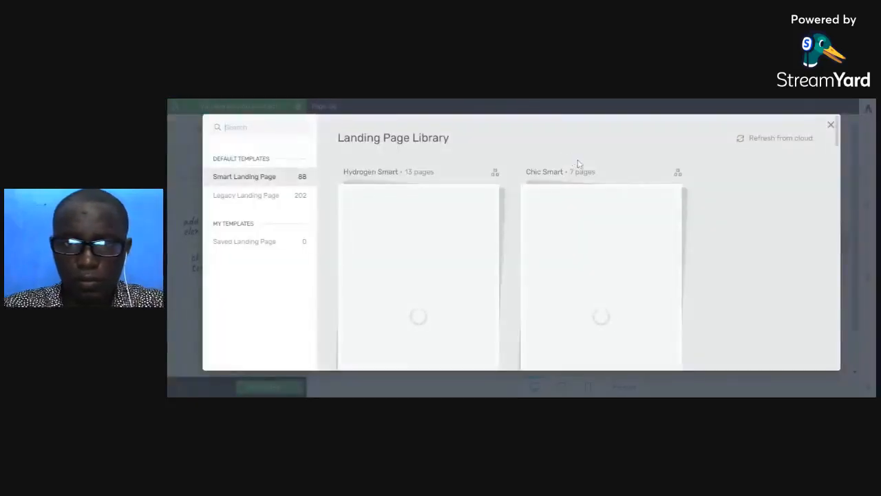
- Browse the Legacy Landing Page templates in the Landing Page Library and open the Atomic set
scroll(587, 192, "down", 1)
scroll(588, 192, "down", 2)
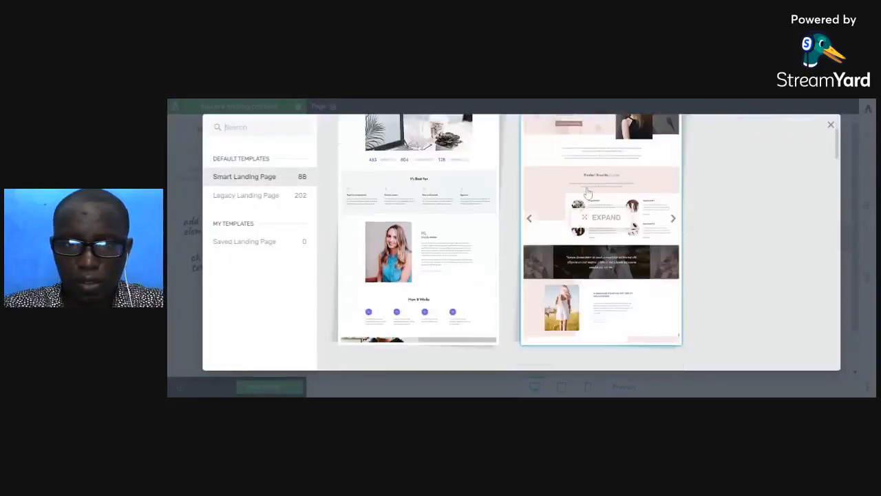
left_click(262, 199)
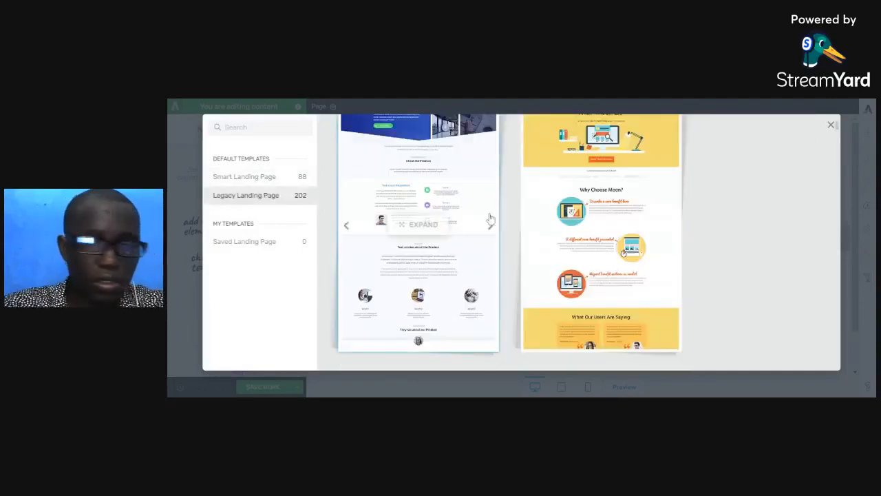
scroll(522, 209, "down", 4)
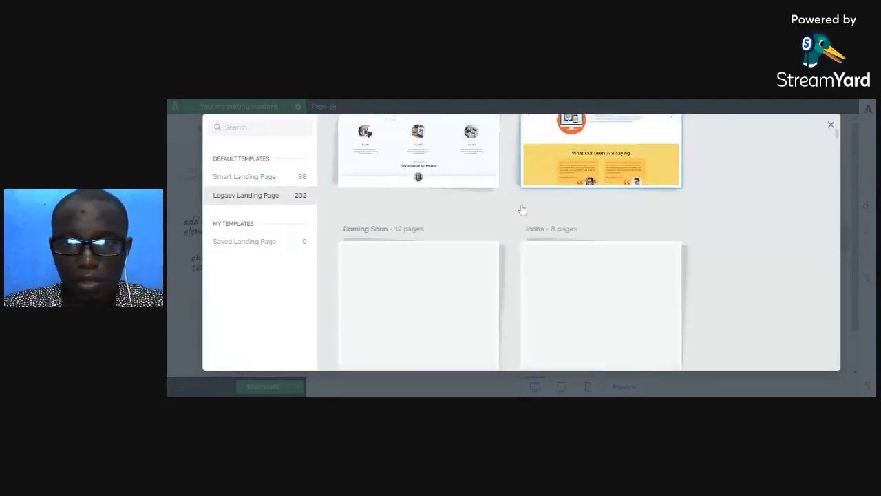
scroll(523, 200, "down", 3)
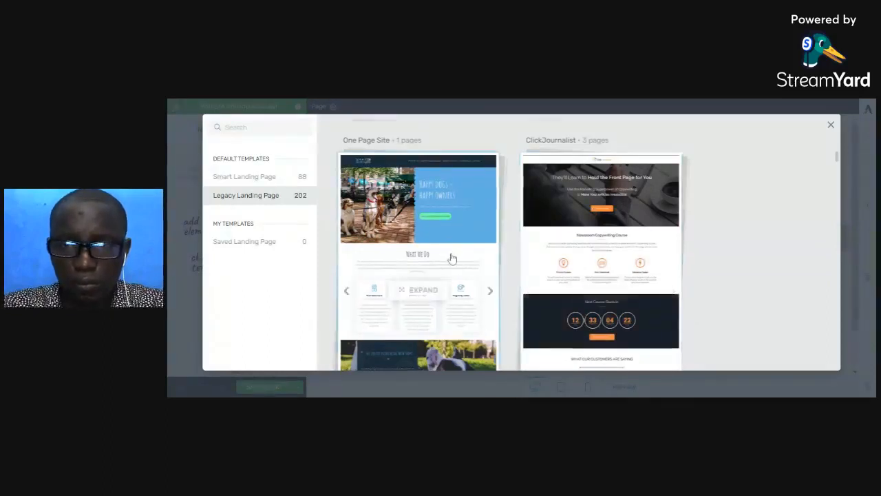
scroll(450, 255, "down", 2)
scroll(454, 258, "down", 4)
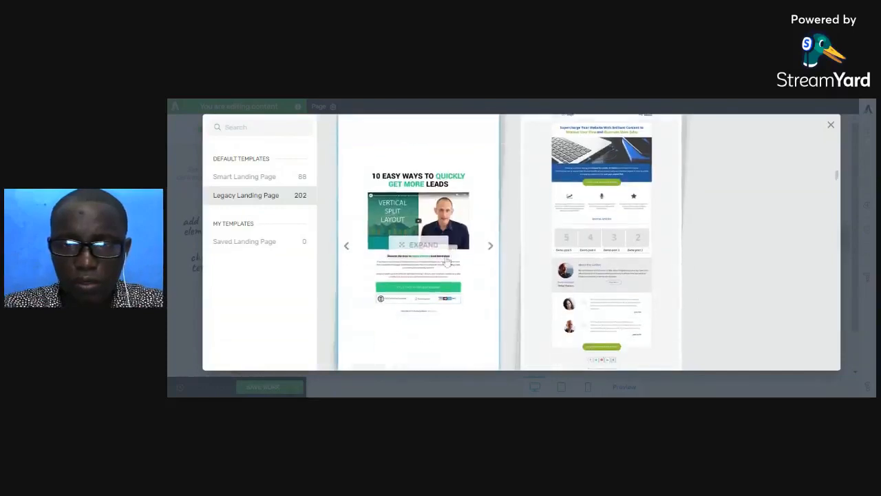
left_click(439, 232)
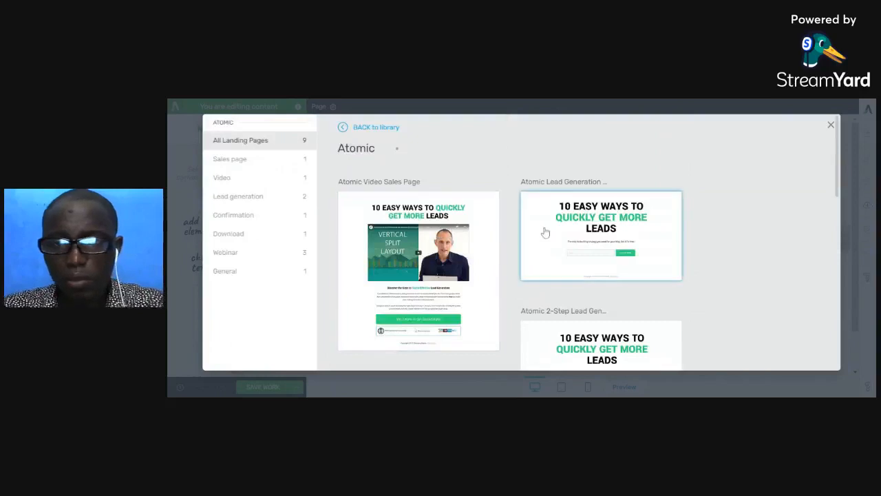
- Look through all the landing page templates in the Atomic set, including the lead generation, confirmation, download and webinar pages
scroll(546, 232, "down", 4)
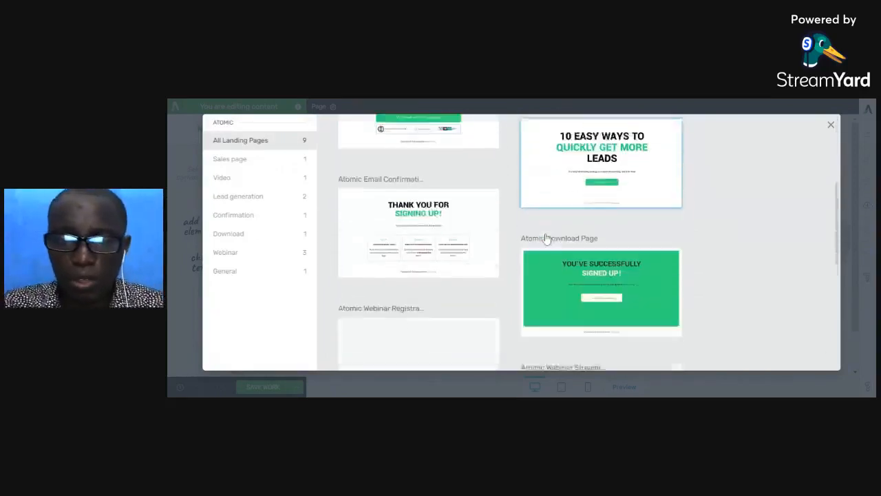
scroll(547, 239, "down", 2)
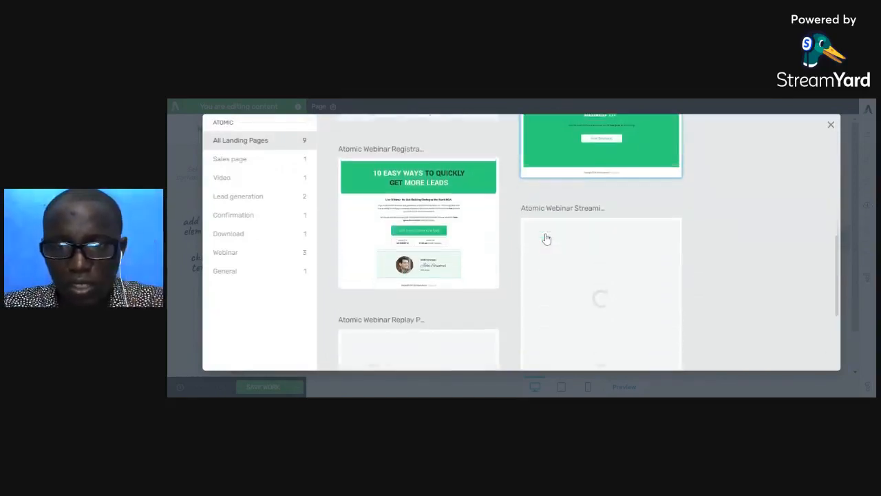
scroll(547, 239, "down", 2)
scroll(547, 239, "down", 1)
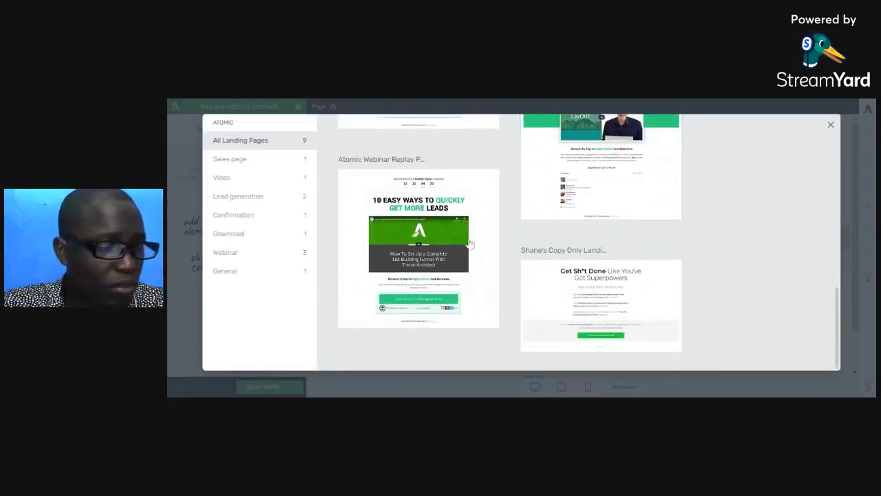
scroll(467, 246, "up", 1)
scroll(466, 246, "up", 7)
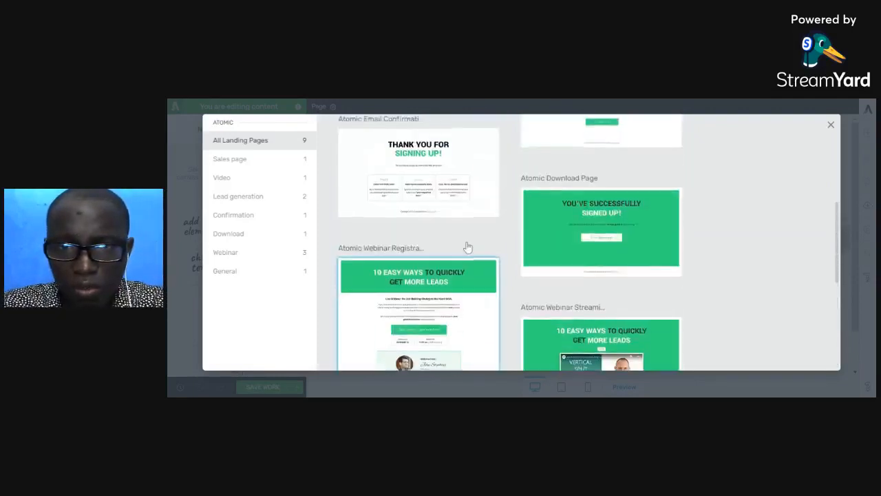
scroll(468, 247, "up", 1)
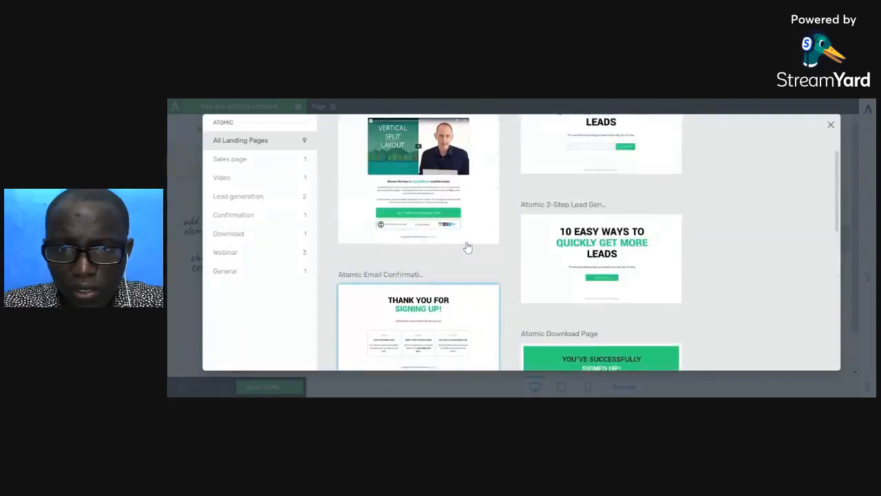
scroll(468, 247, "up", 2)
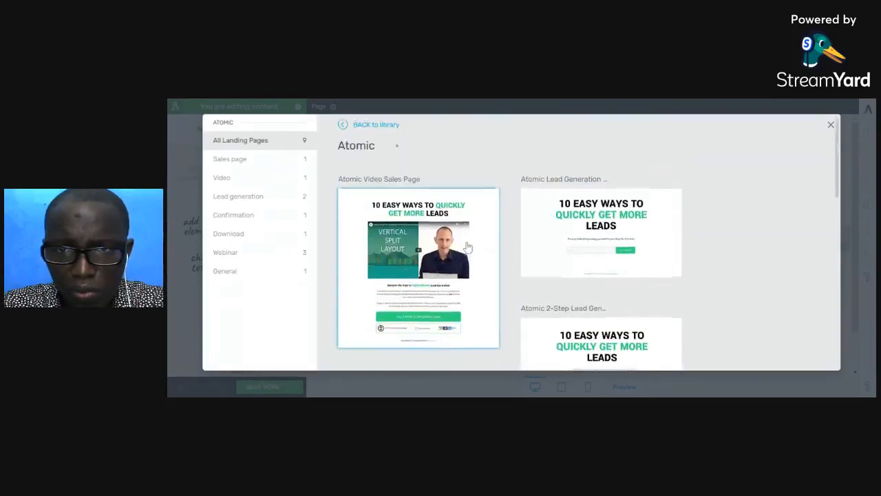
scroll(467, 246, "down", 3)
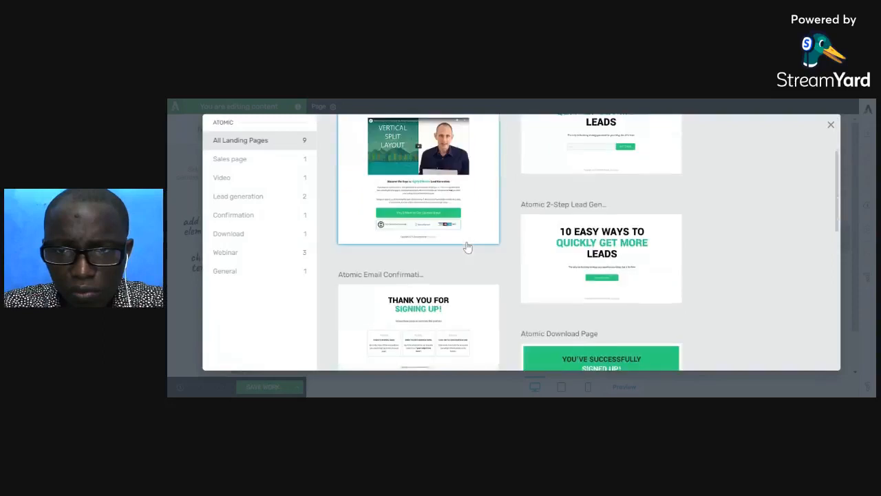
scroll(468, 246, "up", 2)
- Filter the Atomic set to Lead generation and apply the single-step Atomic Lead Generation template with the email field
left_click(264, 198)
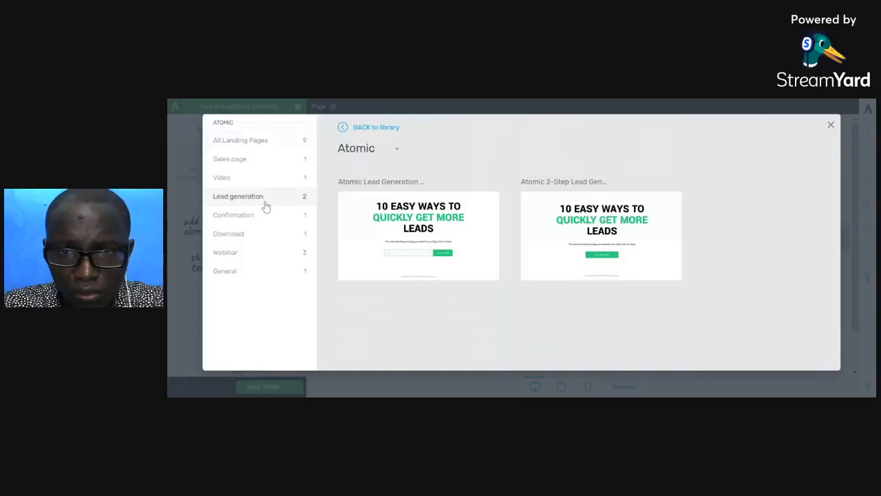
left_click(425, 233)
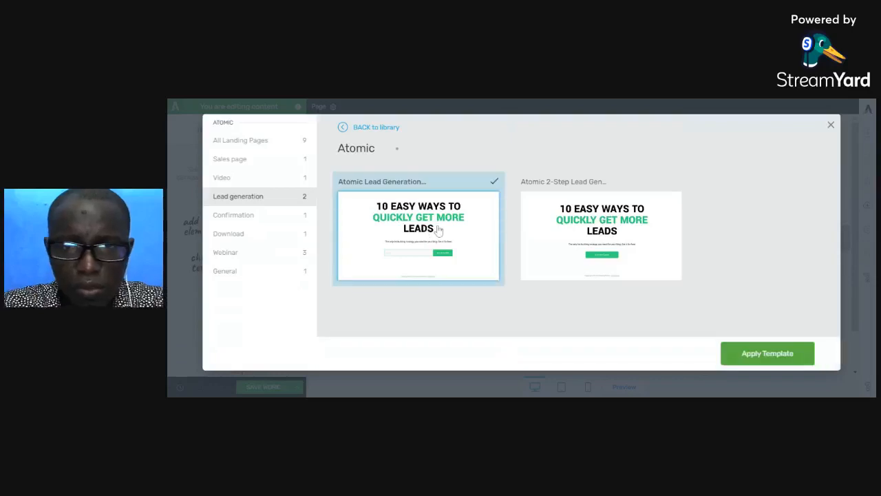
left_click(778, 361)
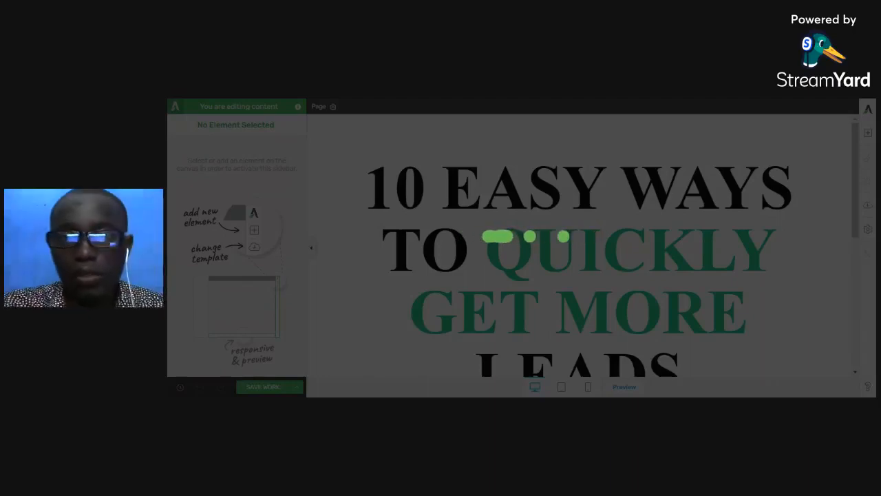
- Replace the template's main headline with "How to get highly targeted leads for your consulting business"
scroll(579, 241, "down", 2)
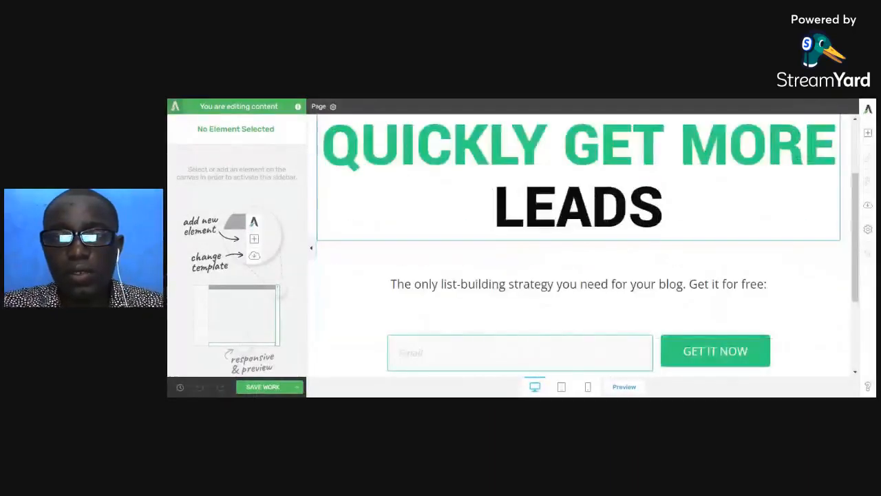
scroll(591, 237, "down", 2)
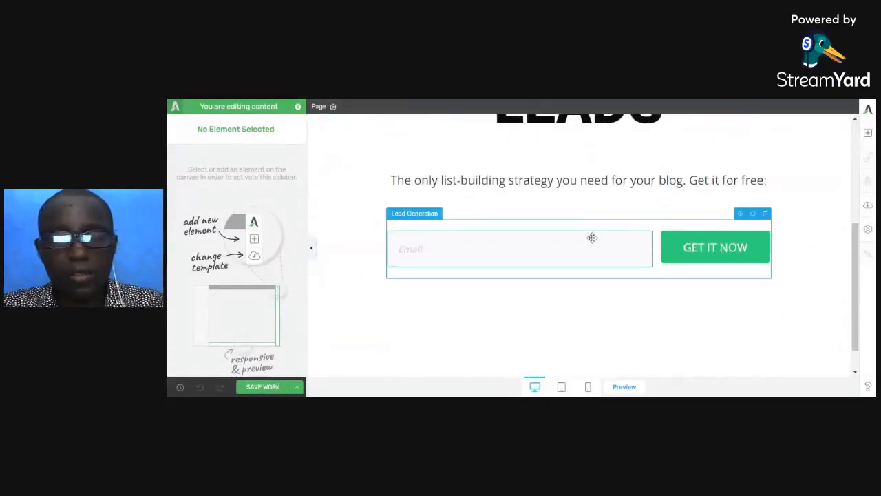
scroll(591, 237, "up", 3)
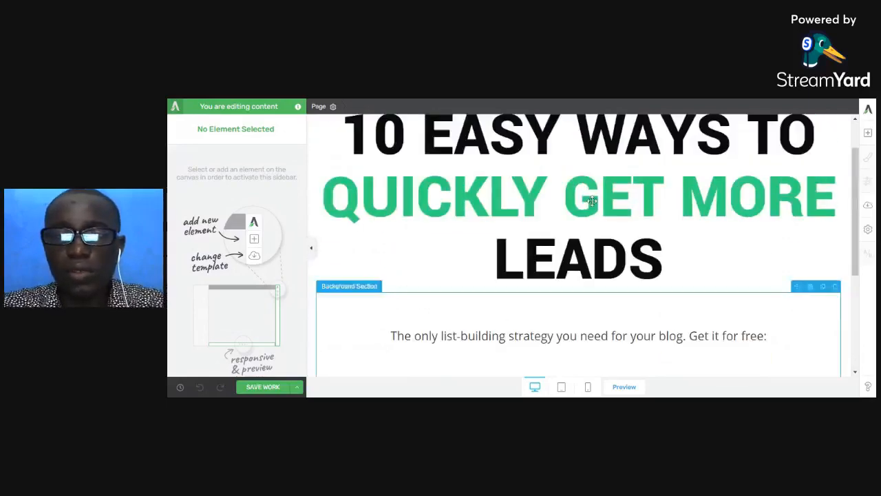
scroll(579, 241, "up", 1)
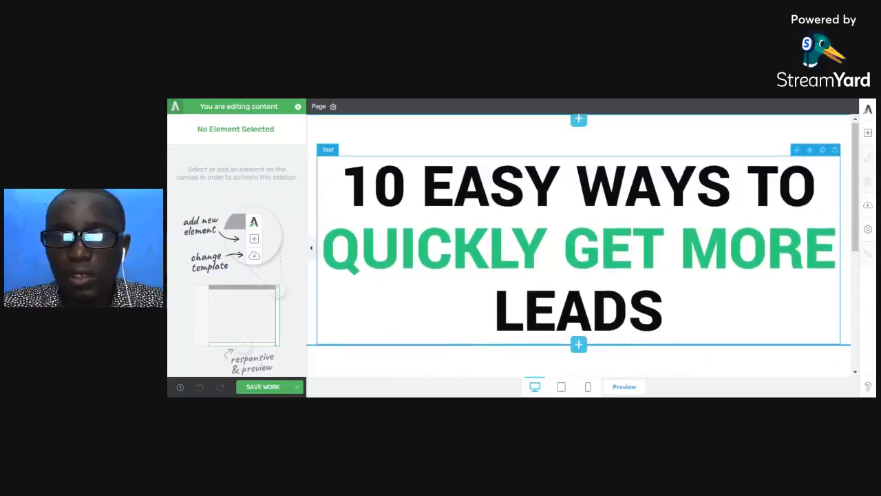
left_click_drag(342, 187, 667, 313)
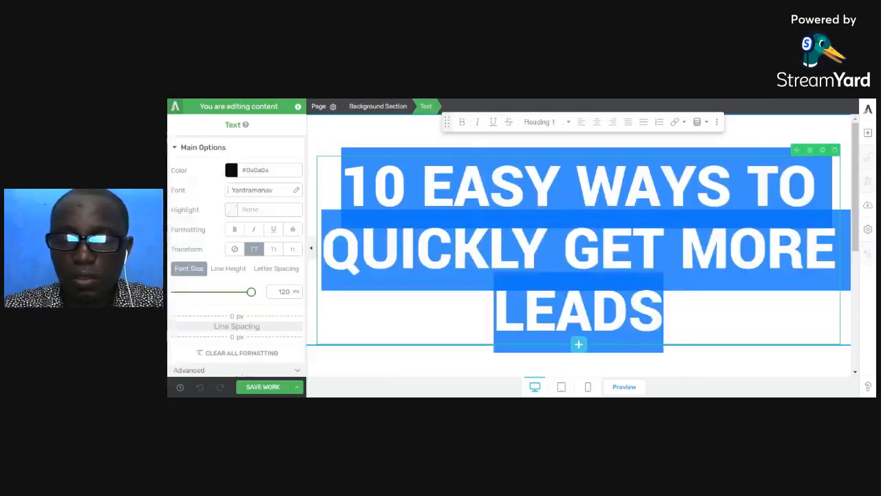
type("HOW ")
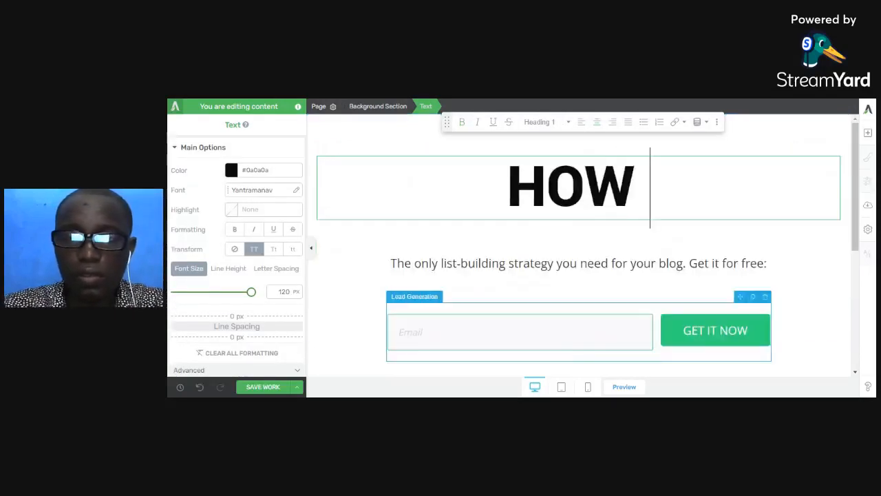
type("TO GET A")
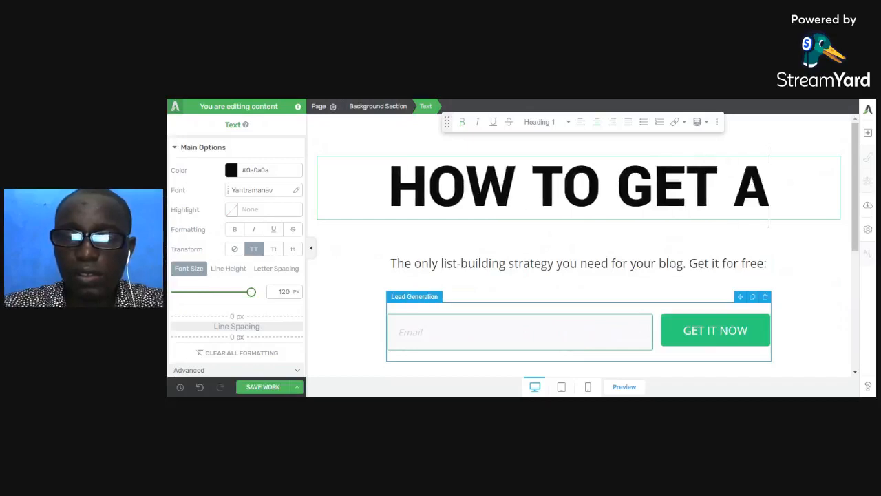
key("BackSpace")
key("BackSpace")
key("BackSpace")
key("BackSpace")
key("BackSpace")
key("BackSpace")
key("BackSpace")
key("BackSpace")
key("BackSpace")
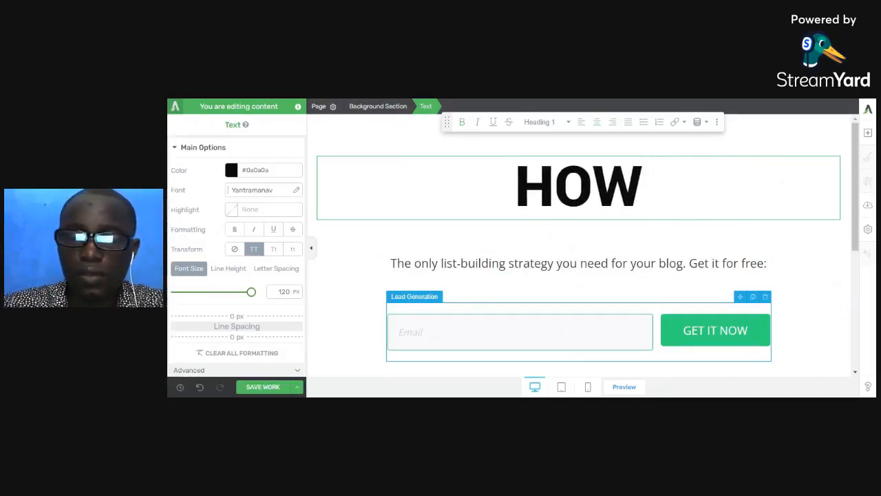
key("BackSpace")
key("BackSpace")
key("BackSpace")
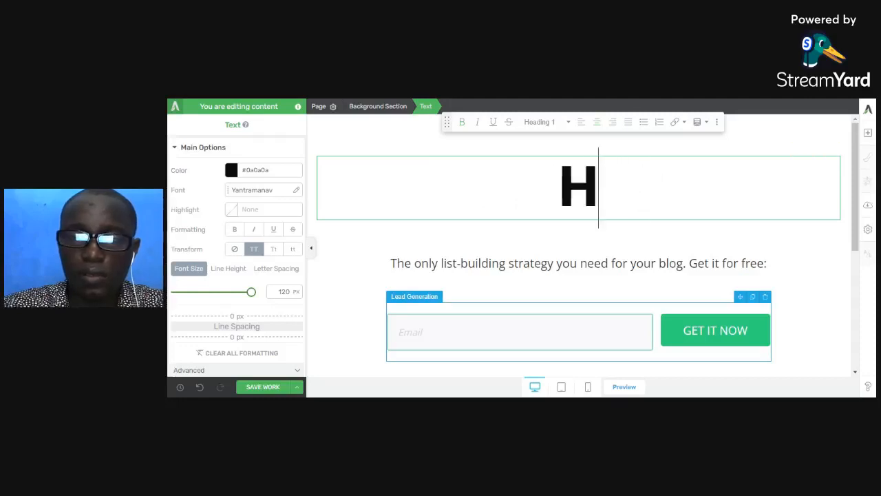
type("HOW TO GET")
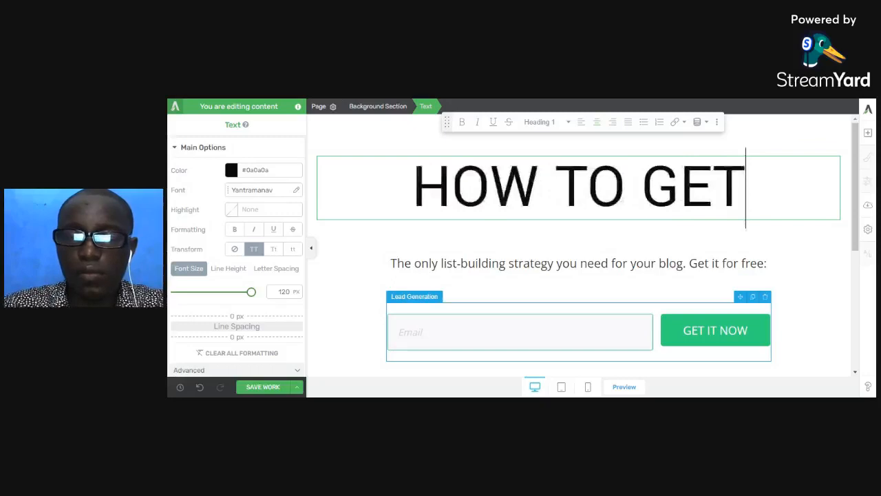
type(" A")
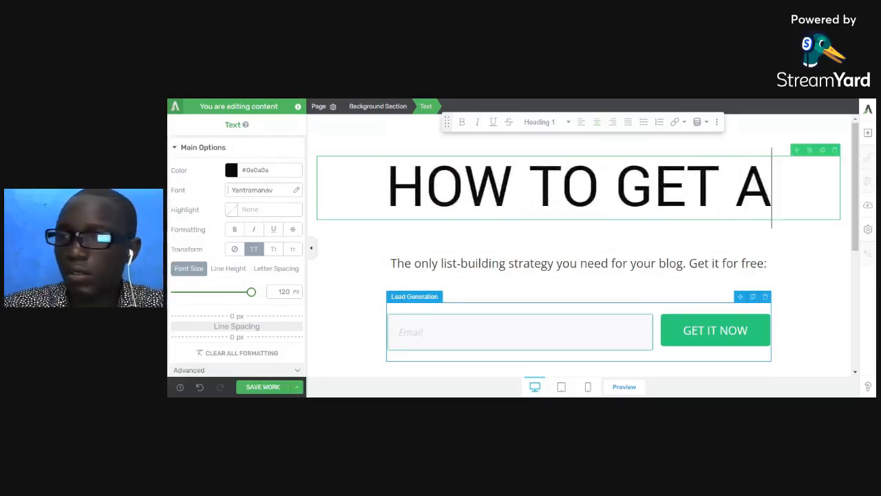
key("BackSpace")
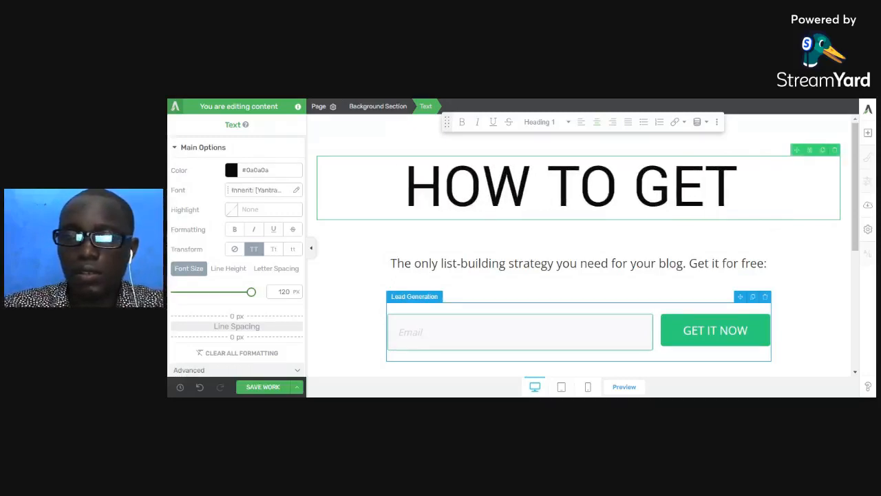
type("HIGHLY TARGETED LEADS FOR YOUR CONSULTING BUSINESS")
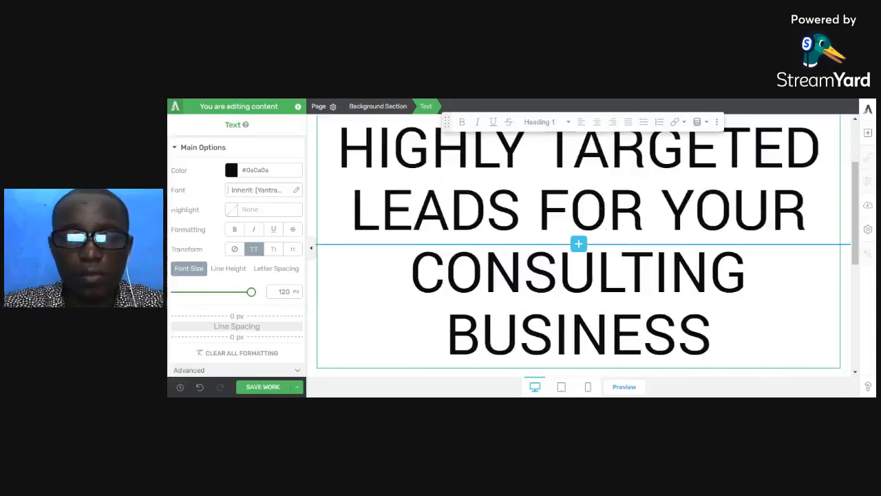
- Capitalize the first letter of each word in the whole headline and reduce its font size to 67 px
key("ctrl+a")
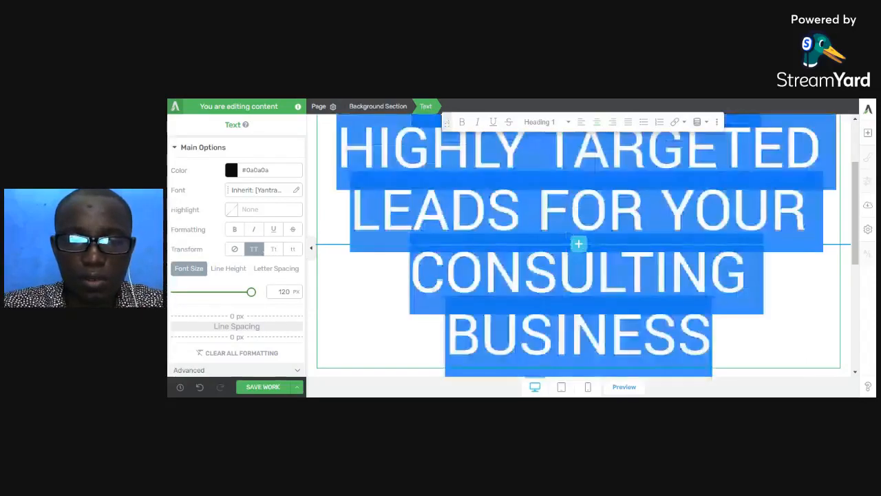
left_click(274, 250)
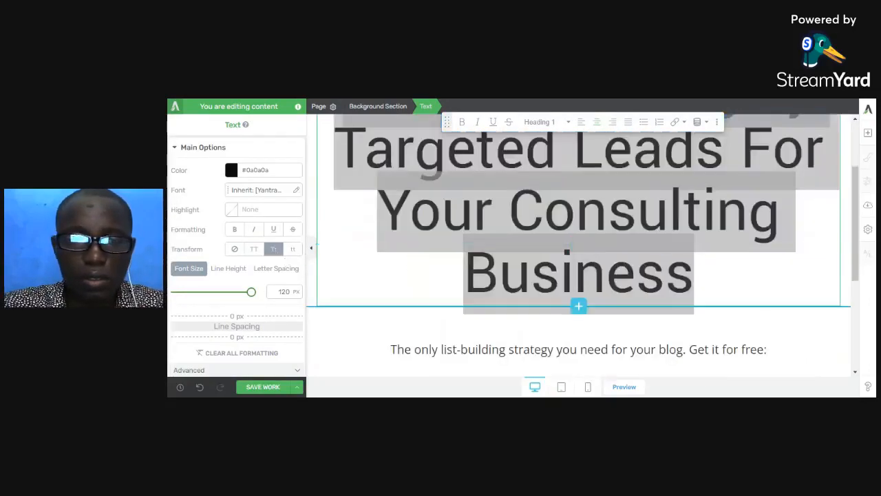
left_click_drag(252, 292, 226, 292)
scroll(634, 222, "up", 1)
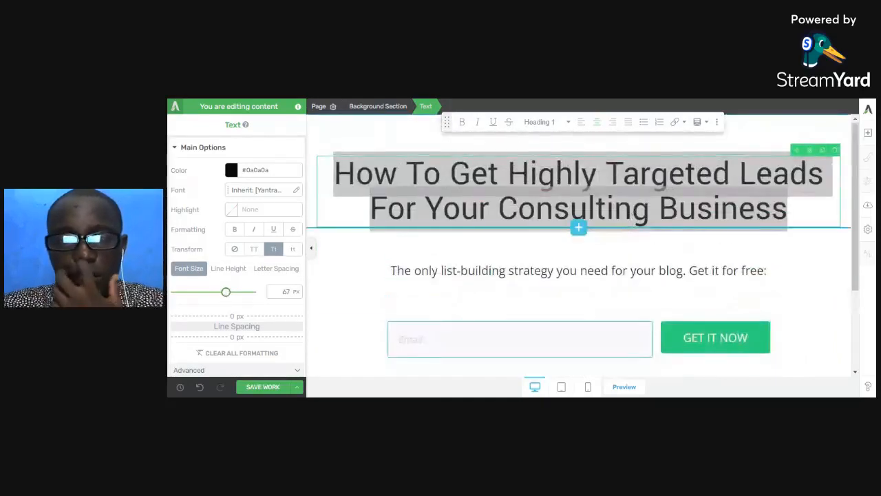
- Check the headline in the tablet and mobile views, and make it bold in the desktop view
left_click(562, 388)
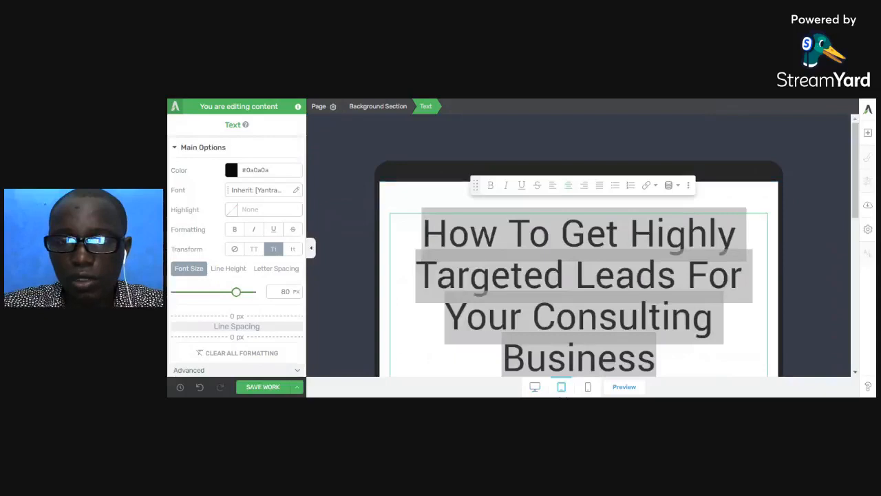
scroll(579, 296, "down", 2)
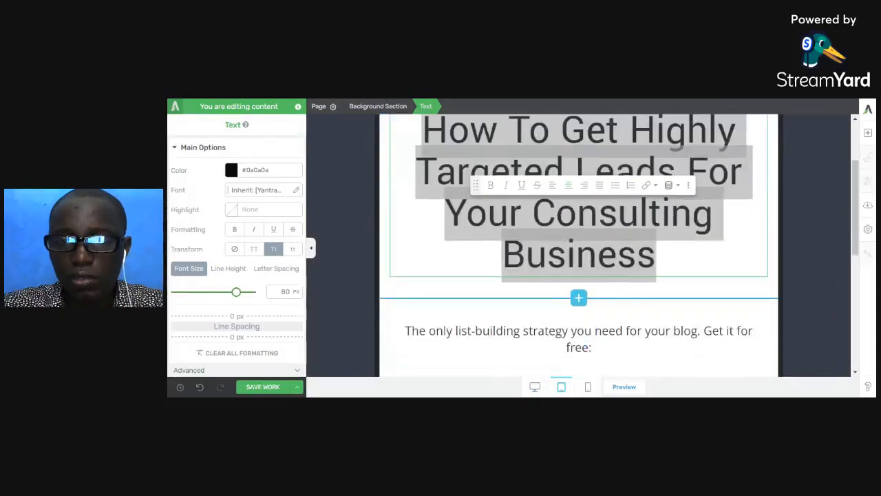
left_click(588, 388)
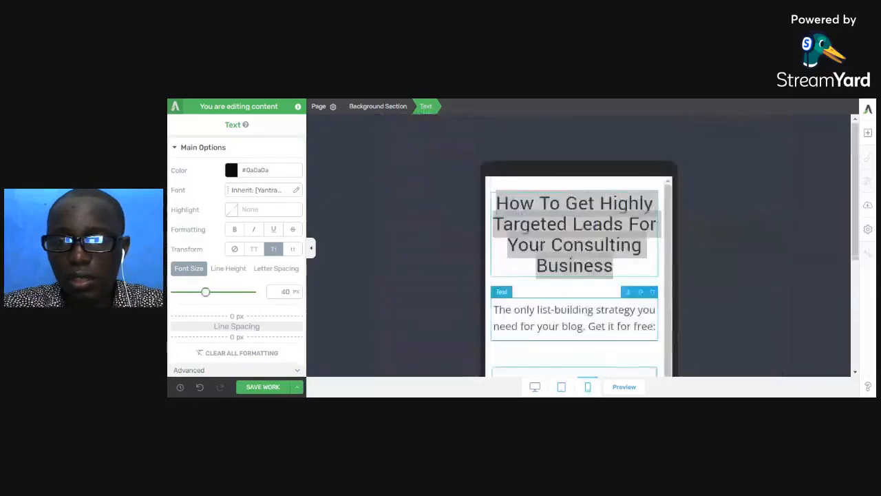
left_click(535, 387)
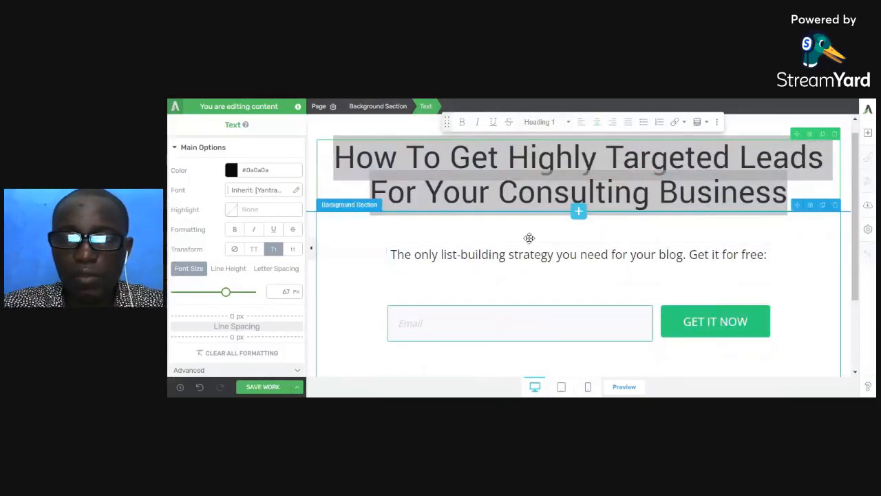
left_click(462, 122)
left_click(486, 158)
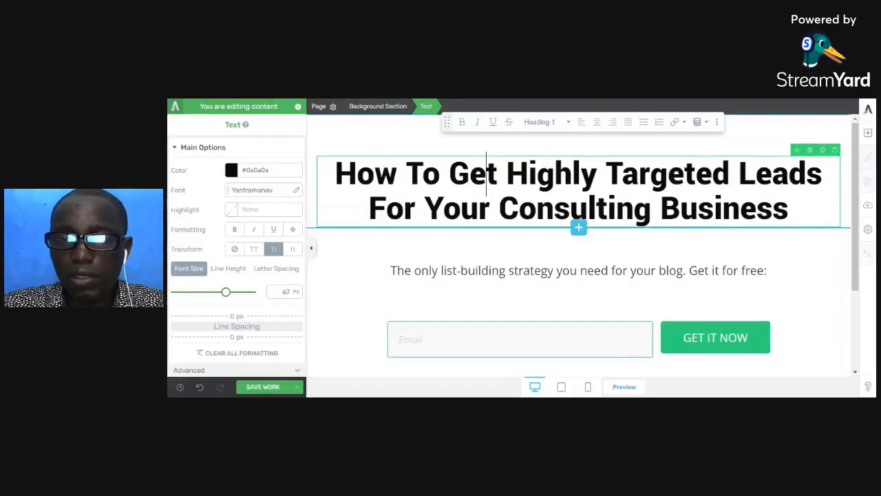
- Add an Image element directly below the headline and insert the uploaded e-book cover download-86472111647096941.png
left_click(869, 134)
left_click_drag(833, 210, 819, 212)
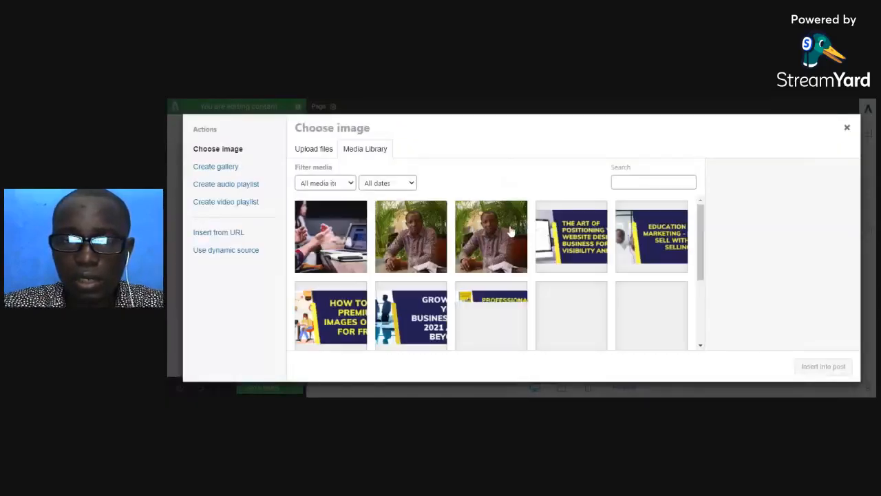
scroll(527, 236, "down", 3)
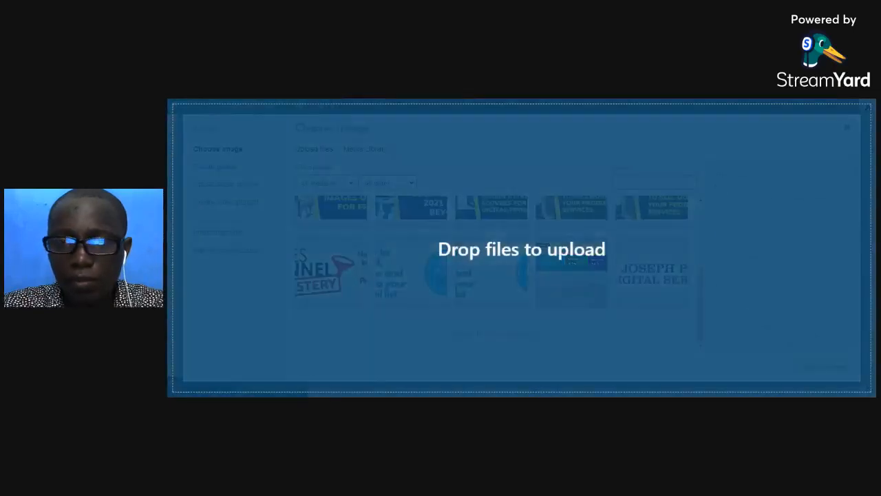
left_click_drag(620, 275, 637, 238)
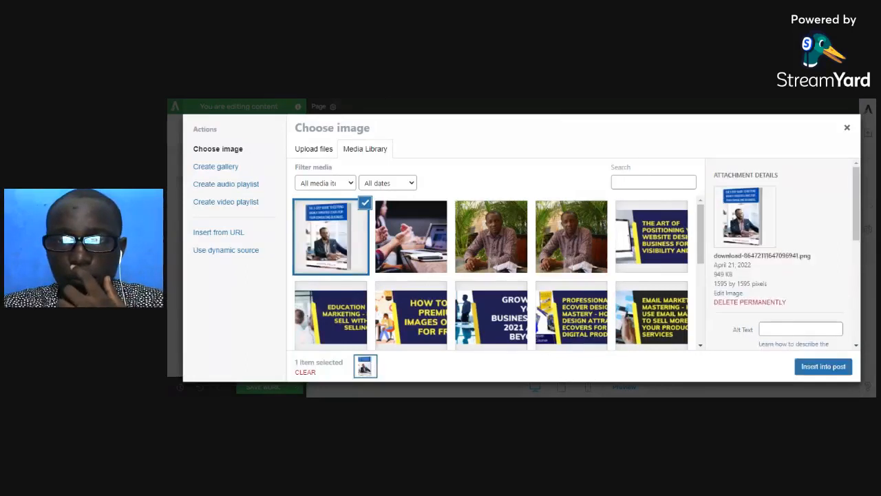
left_click(819, 369)
- Scale down the e-book cover image below the headline while keeping its proportions
scroll(583, 325, "down", 3)
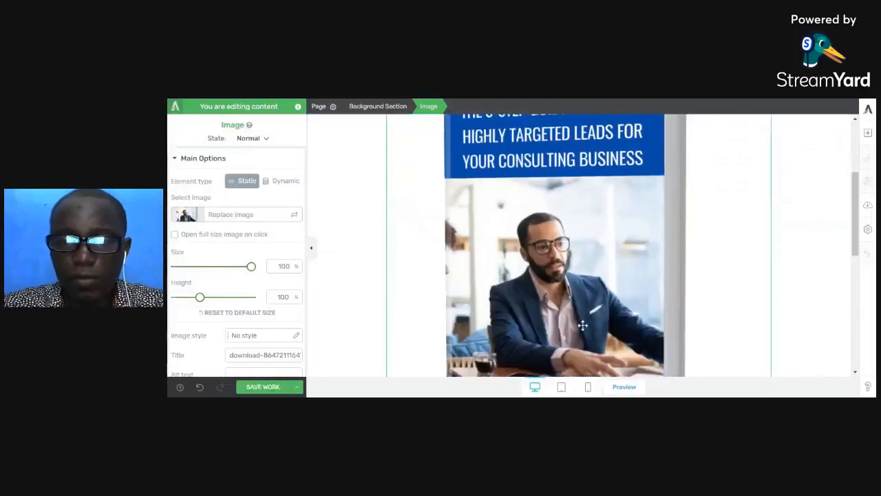
scroll(583, 325, "up", 2)
scroll(583, 326, "up", 1)
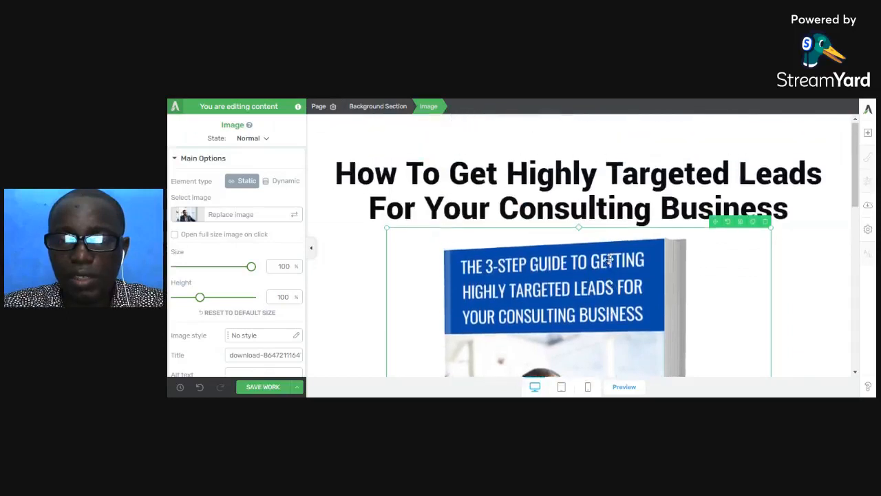
scroll(413, 196, "down", 2)
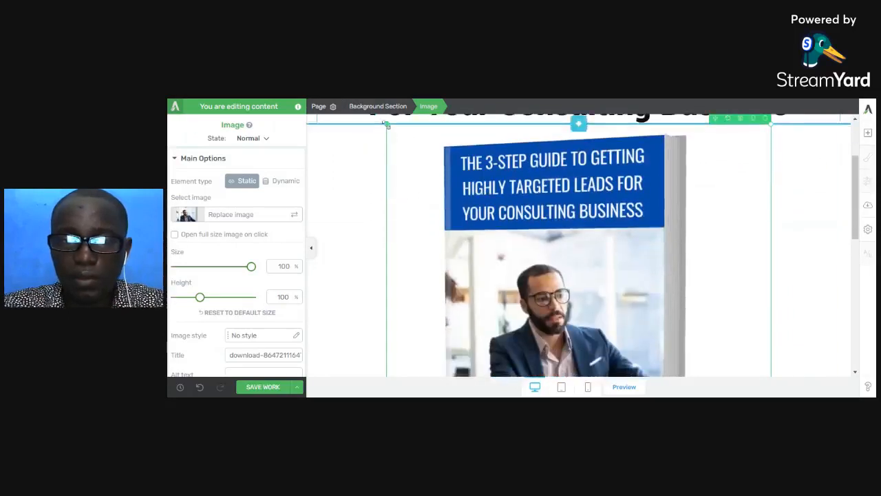
left_click_drag(387, 124, 471, 206)
- Center the e-book cover image on the page and save the work
scroll(170, 299, "down", 2)
scroll(172, 303, "down", 1)
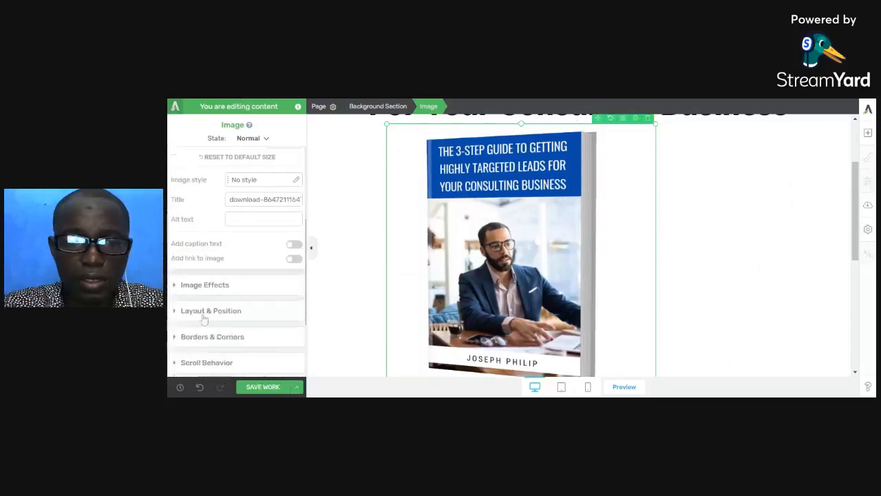
left_click(214, 309)
scroll(241, 334, "down", 1)
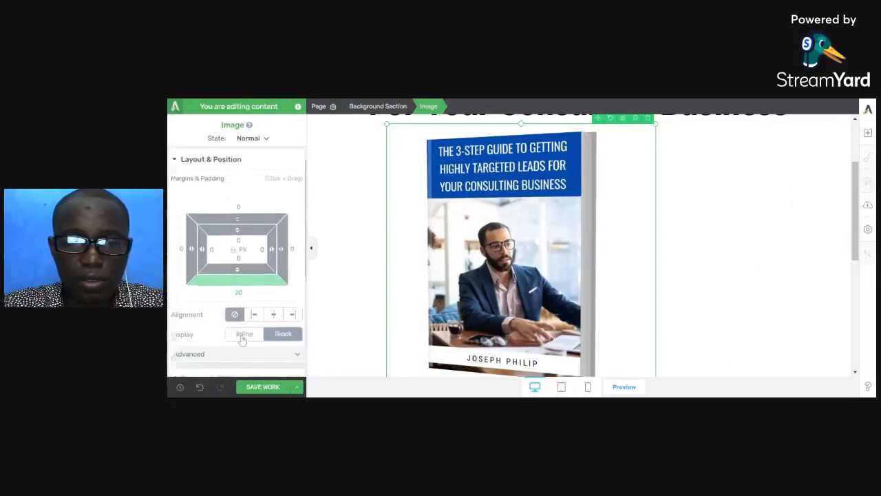
left_click(274, 314)
scroll(463, 275, "up", 3)
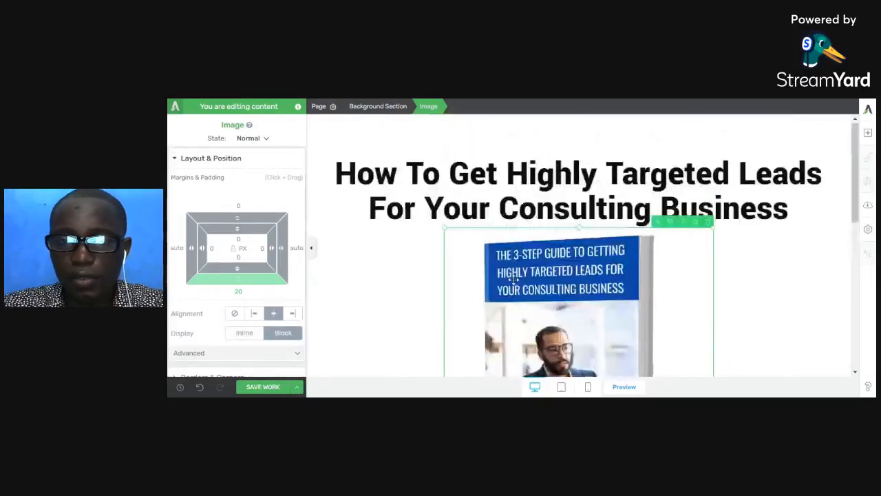
scroll(505, 286, "down", 1)
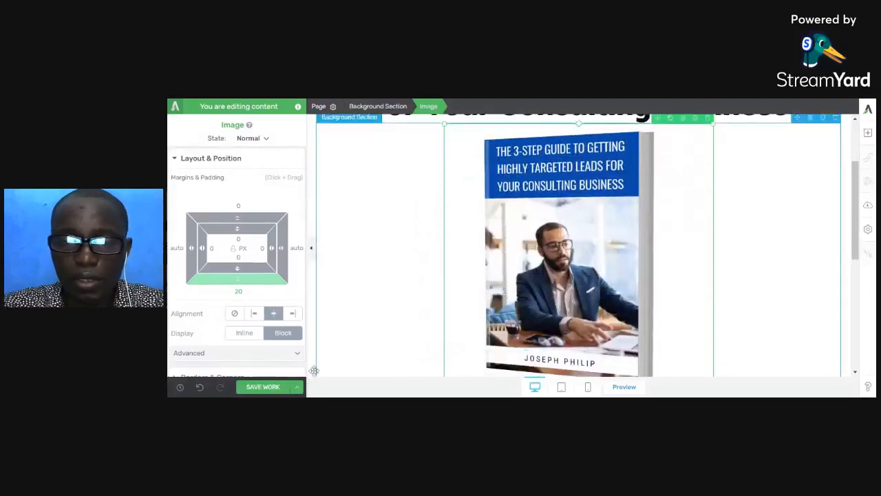
left_click(266, 387)
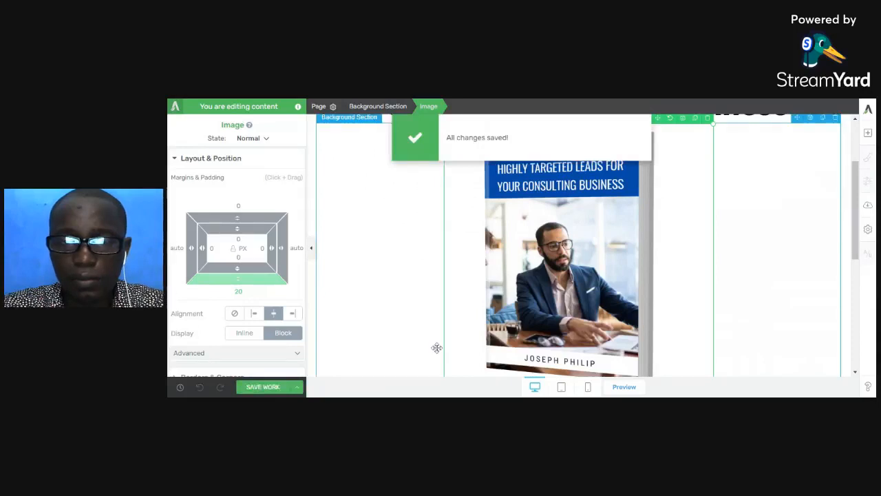
- Examine the opt-in form and the text line below the e-book cover, along with their available settings
scroll(437, 347, "down", 3)
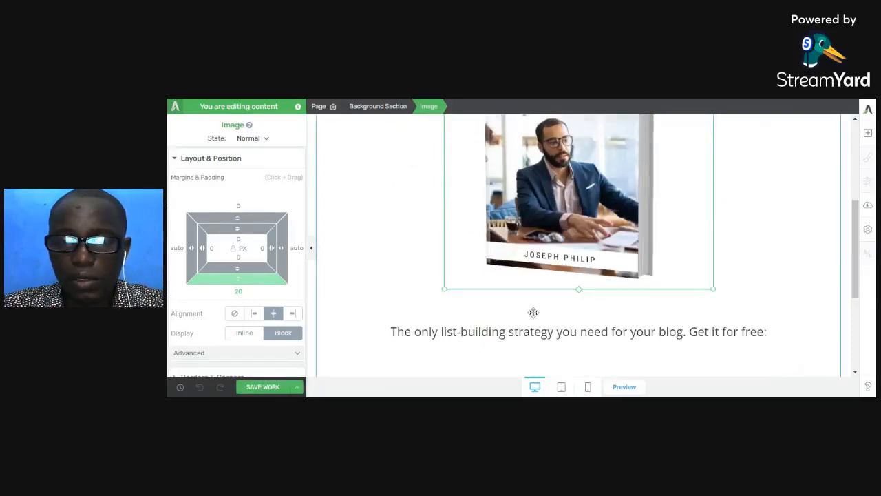
scroll(546, 321, "down", 2)
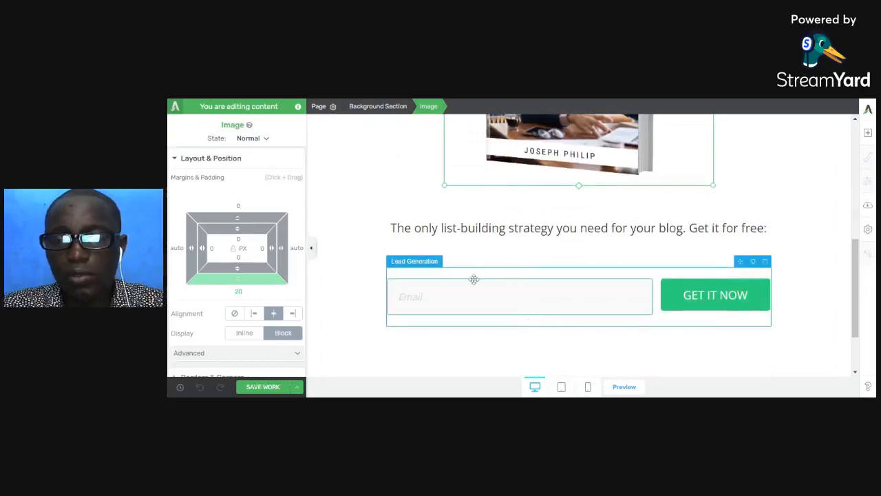
left_click(545, 288)
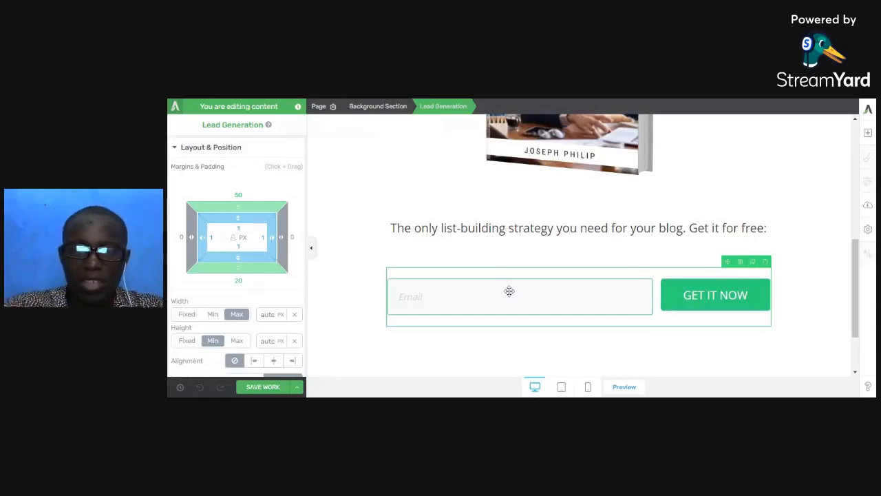
scroll(510, 292, "up", 1)
scroll(509, 291, "down", 1)
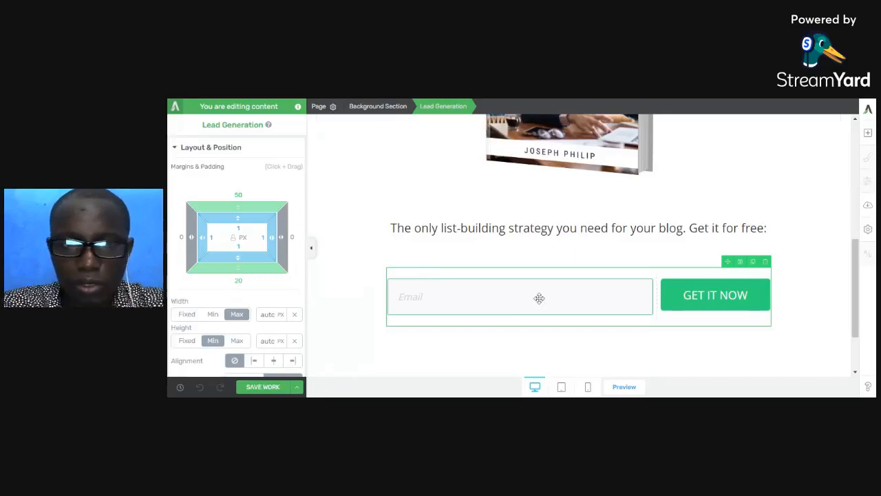
left_click(181, 149)
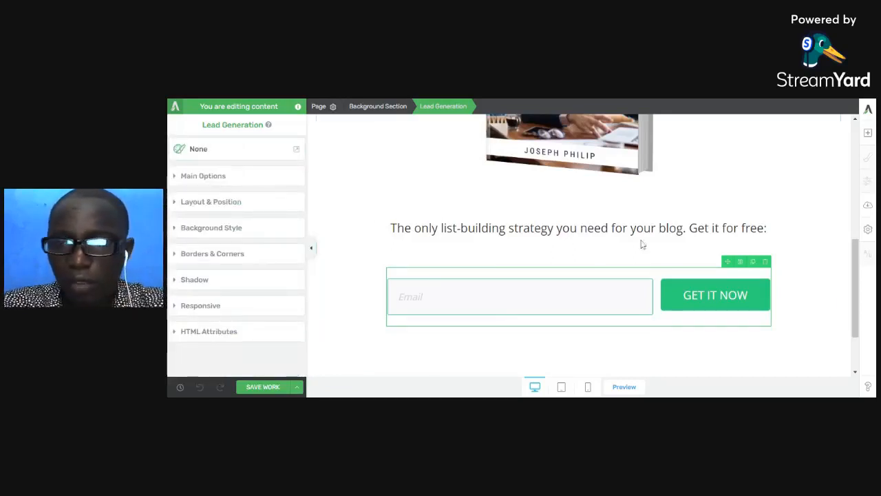
left_click(513, 228)
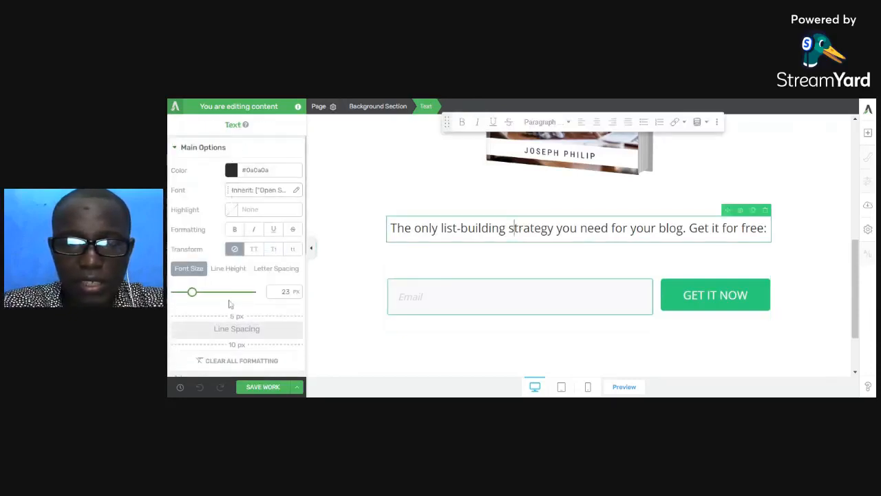
scroll(228, 296, "down", 5)
scroll(228, 305, "up", 5)
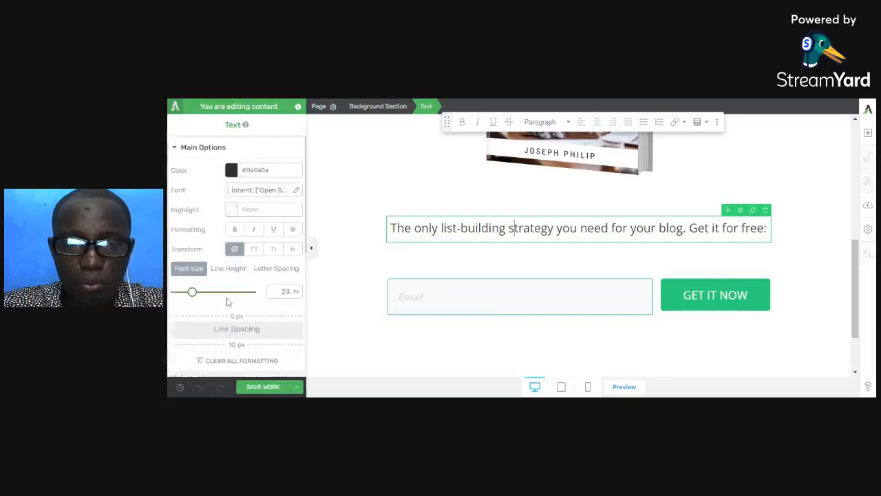
- Add a required form field of type Name to the Lead Generation form
left_click(659, 293)
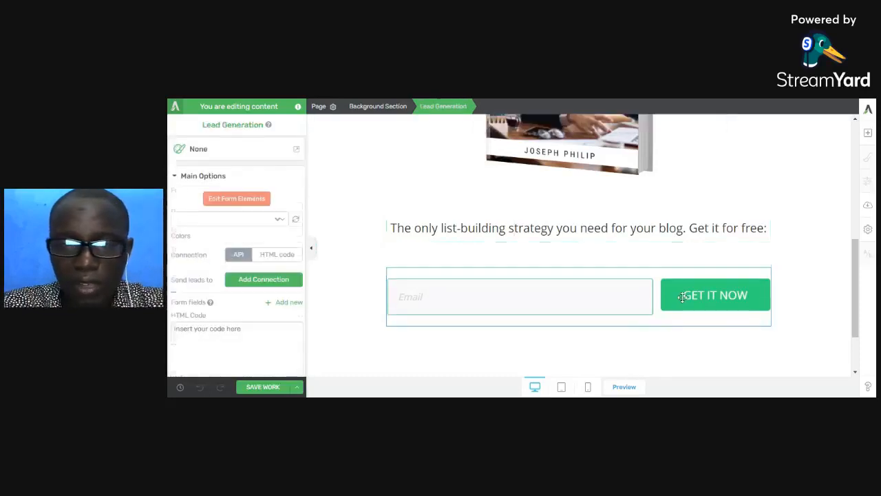
scroll(498, 273, "down", 1)
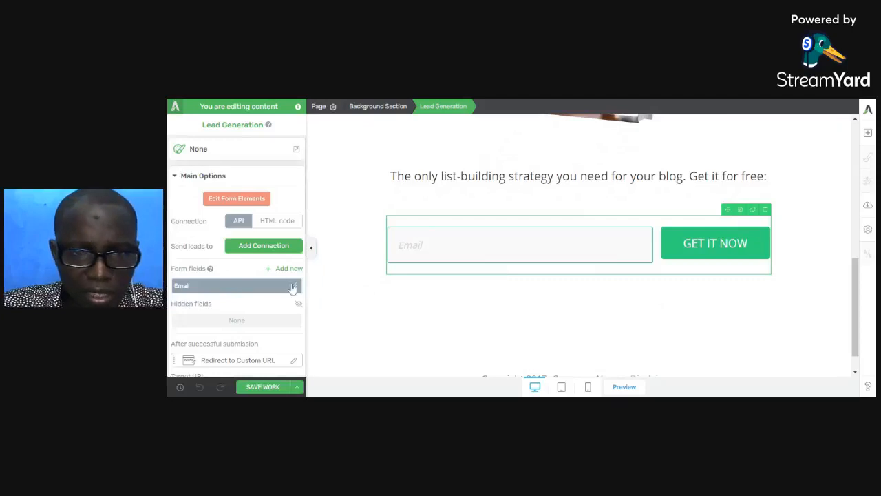
left_click(288, 270)
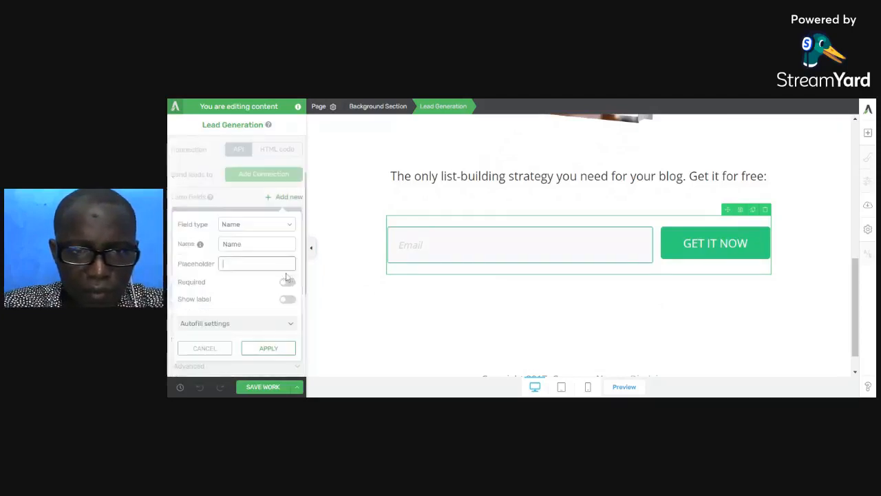
left_click(288, 283)
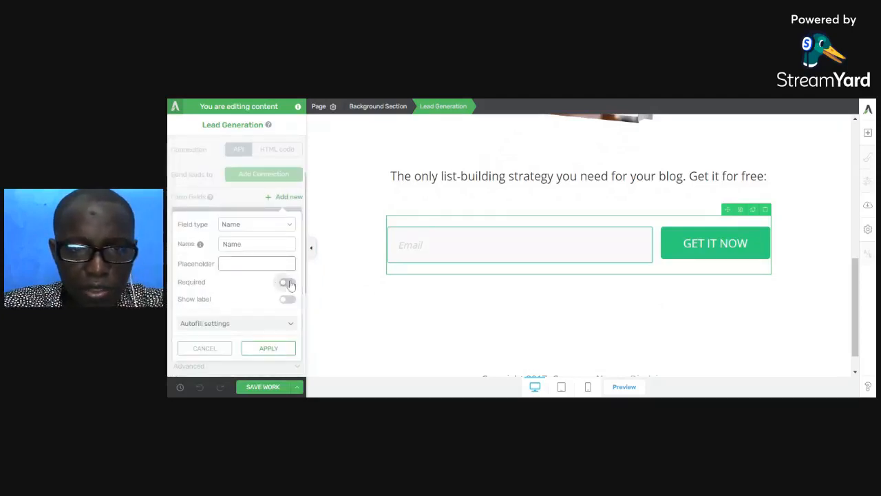
left_click(289, 349)
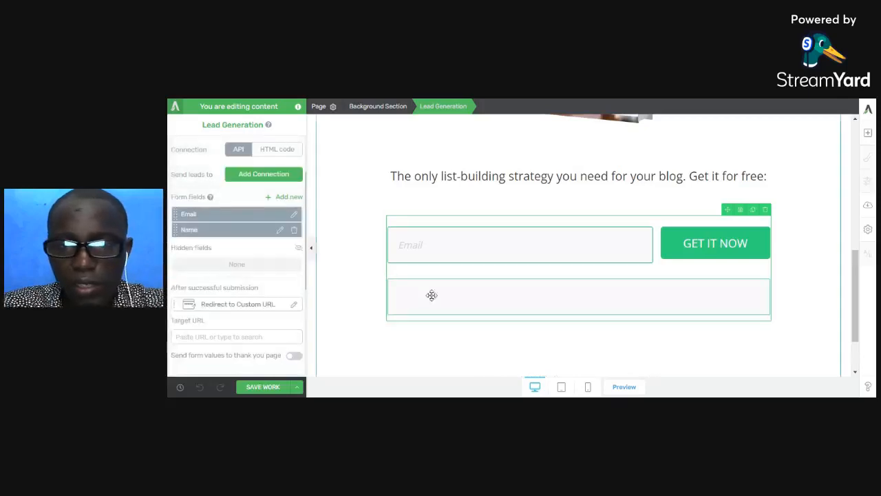
- Set the placeholder of the form's Name field to "Name" and apply it
left_click(280, 230)
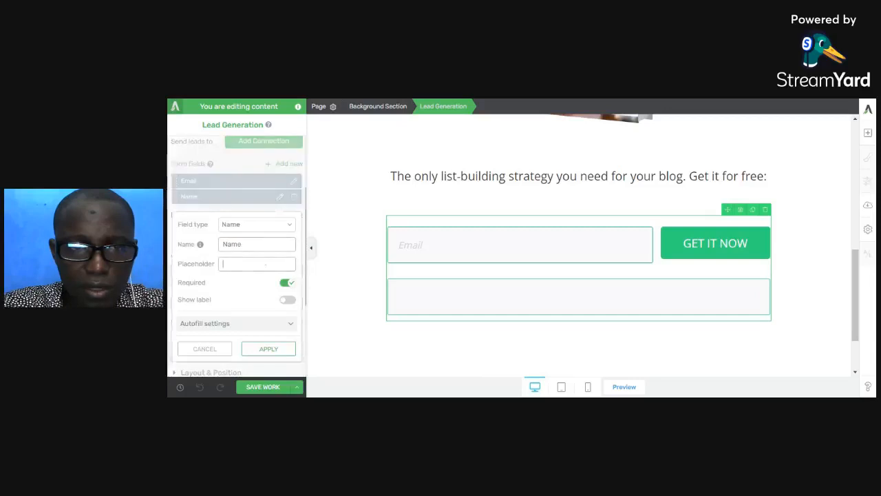
type("Name")
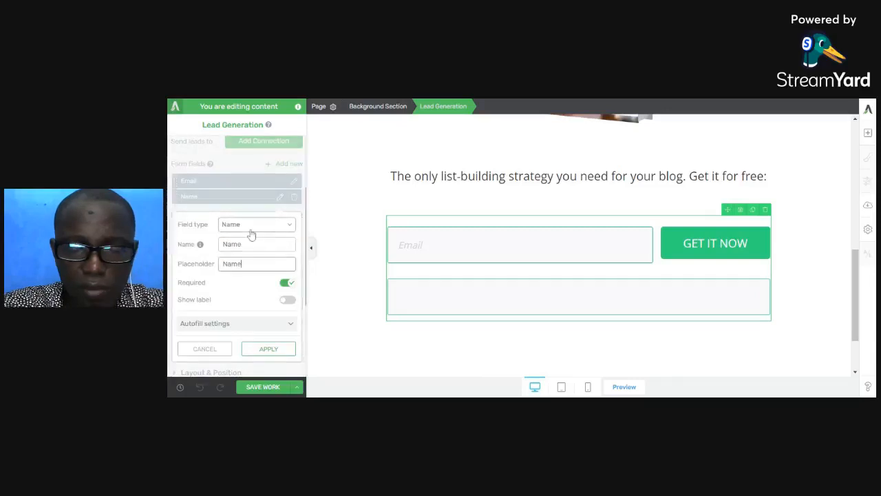
left_click(268, 349)
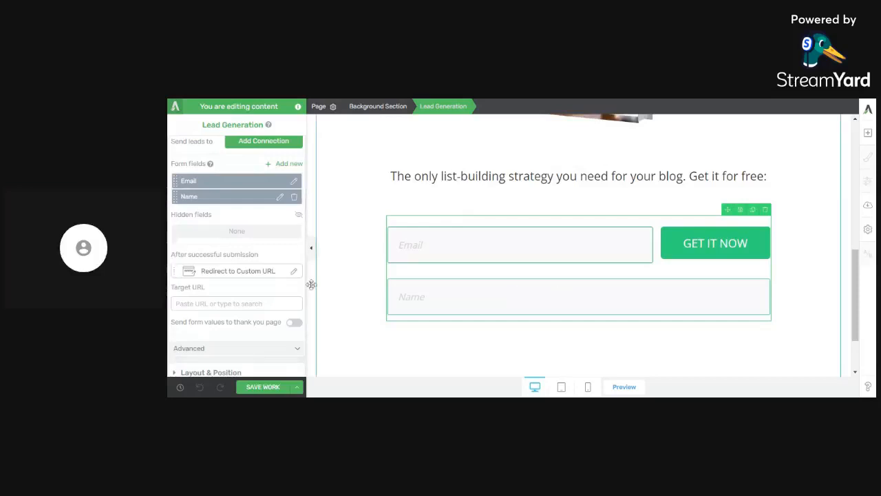
- Try the Name field above the Email field in the form, and move Email back to first place
left_click_drag(176, 197, 176, 180)
scroll(206, 256, "up", 2)
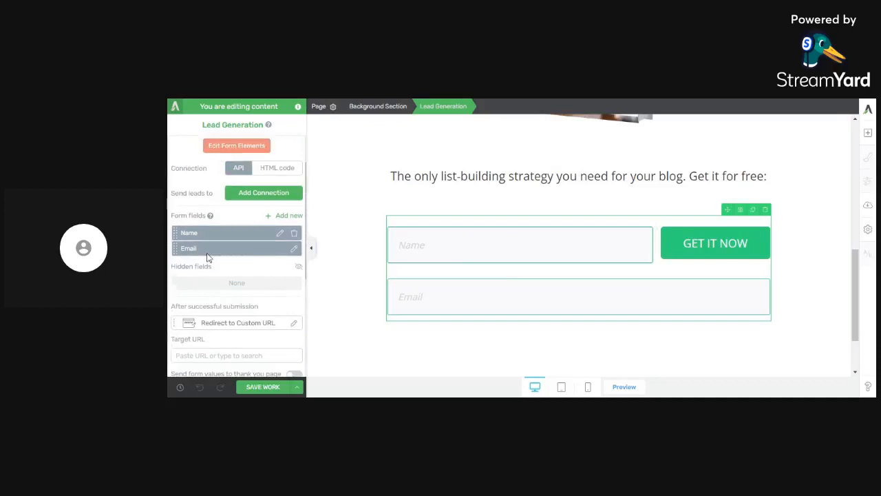
scroll(208, 257, "up", 2)
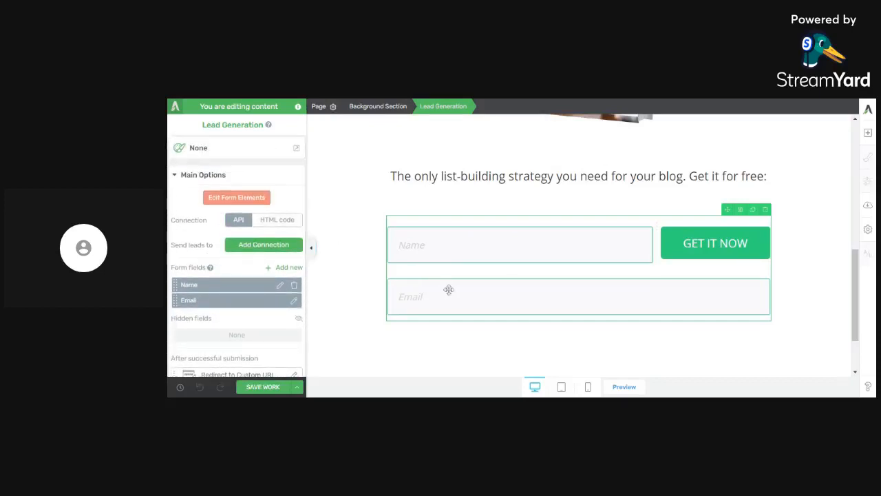
left_click_drag(449, 290, 450, 279)
left_click_drag(175, 300, 176, 281)
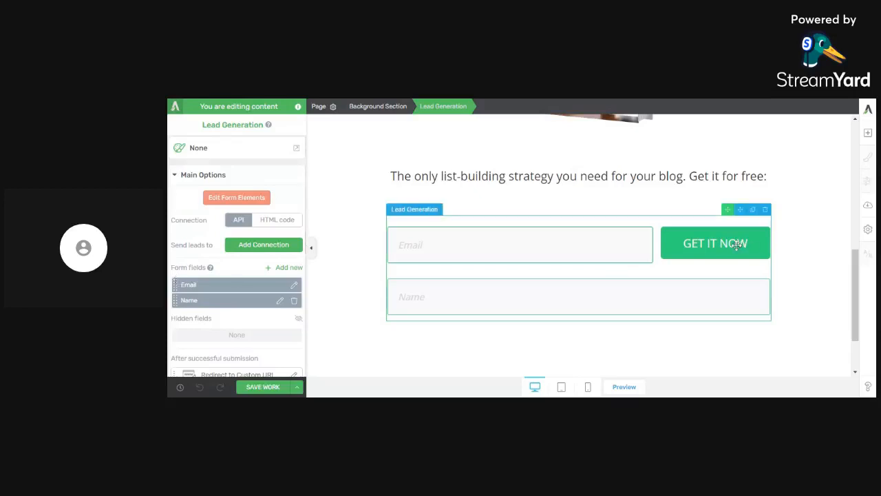
- Edit the form elements: move the GET IT NOW button below the Name field and delete the empty column beside Email
left_click(232, 197)
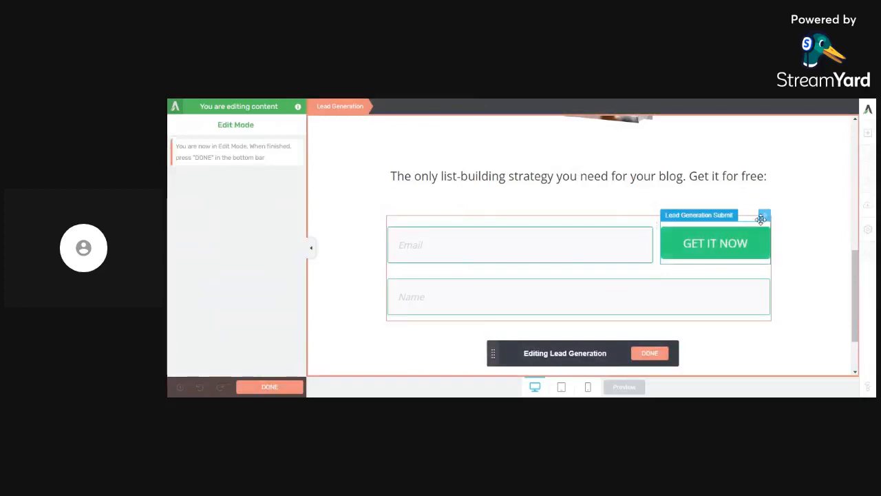
left_click_drag(764, 222, 582, 298)
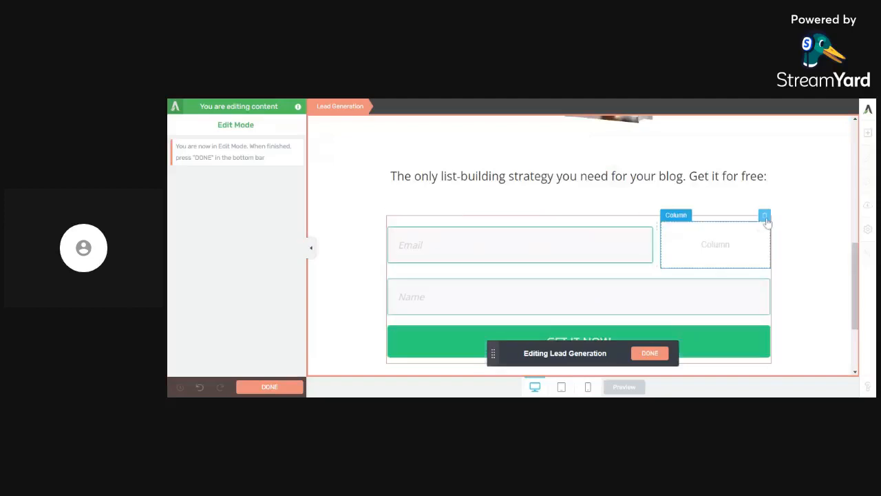
left_click(766, 219)
scroll(620, 268, "down", 2)
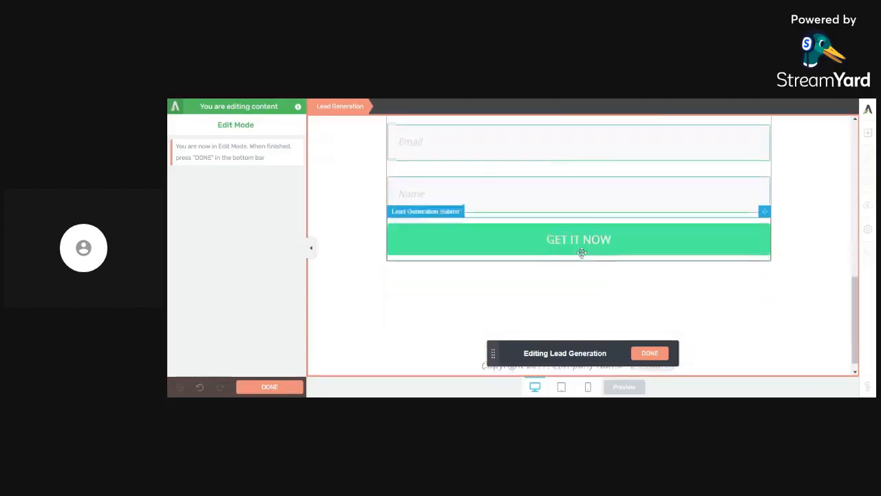
scroll(564, 252, "up", 1)
left_click(652, 351)
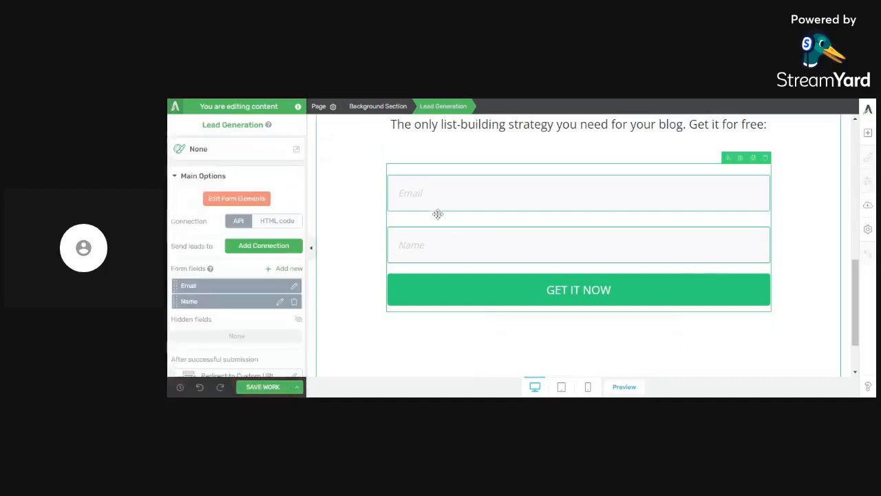
- Replace the text line between the e-book cover and the form with "In this ebook, you'll learn:" and start a new line
scroll(214, 276, "down", 1)
scroll(223, 251, "down", 1)
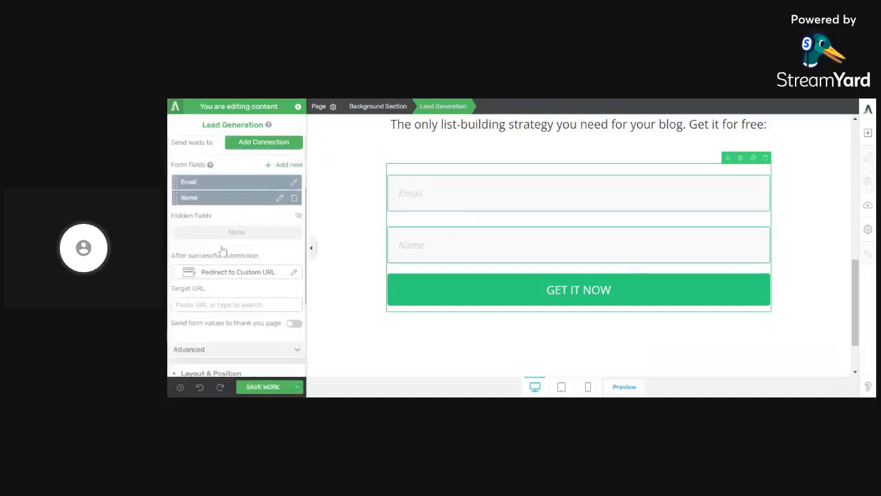
scroll(564, 257, "up", 2)
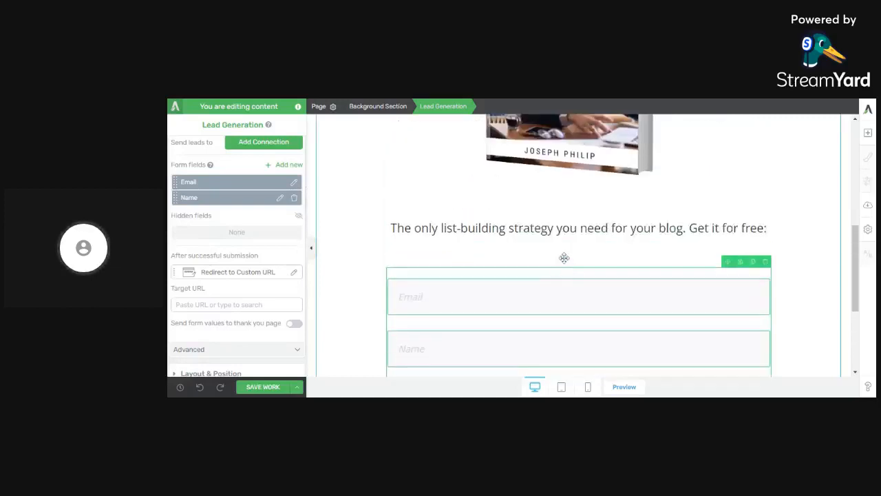
scroll(564, 258, "up", 4)
scroll(564, 257, "down", 3)
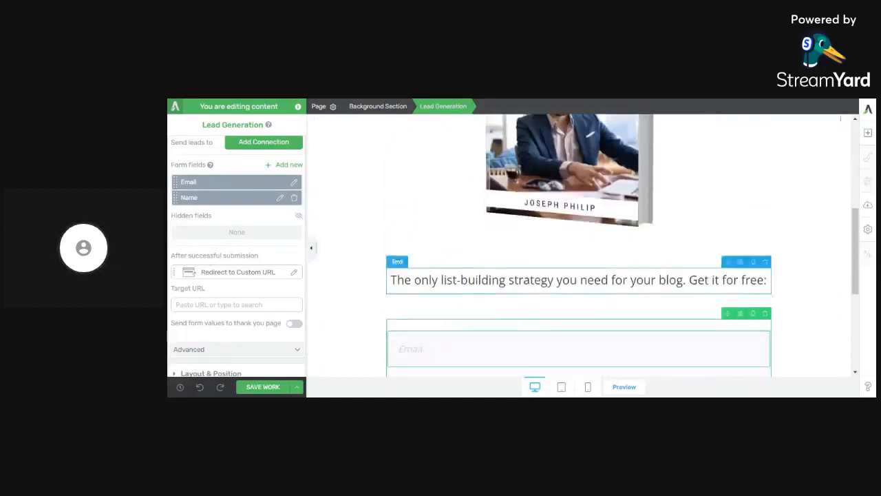
scroll(403, 239, "up", 3)
scroll(403, 239, "down", 3)
triple_click(427, 280)
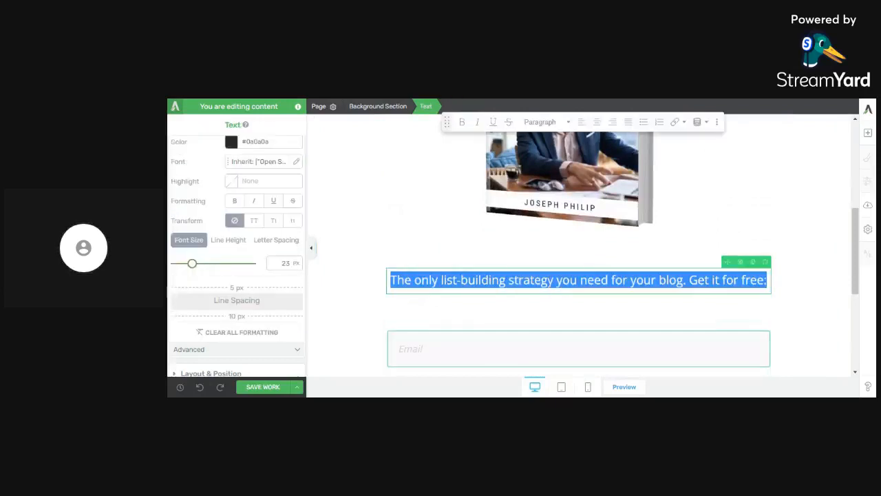
type("this eboo, yo")
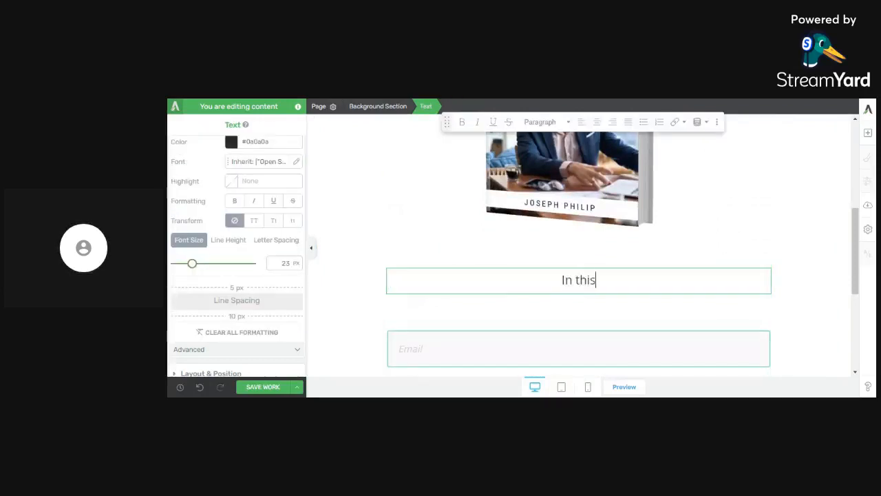
key("BackSpace")
key("BackSpace")
key("BackSpace")
key("BackSpace")
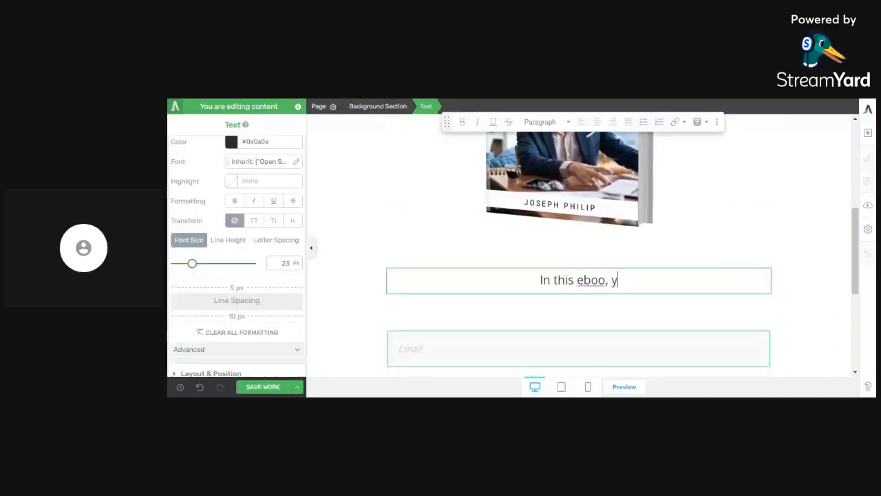
type("k, you'll learn")
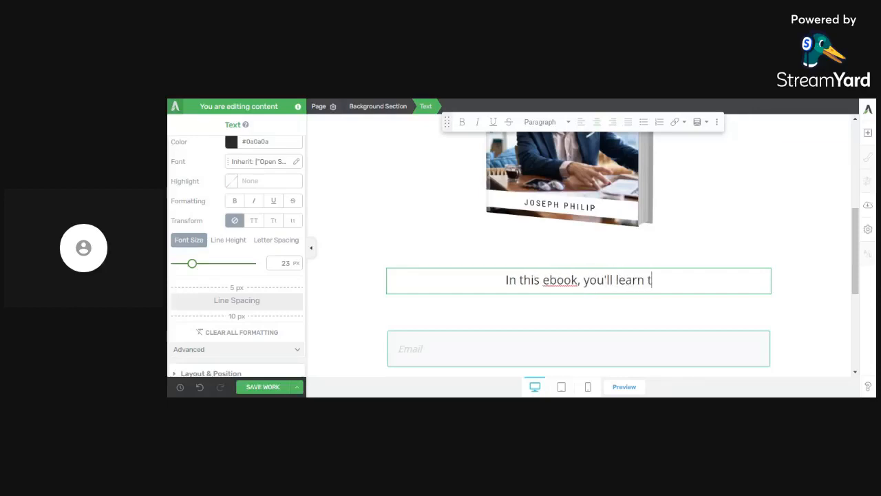
type(":")
key("Return")
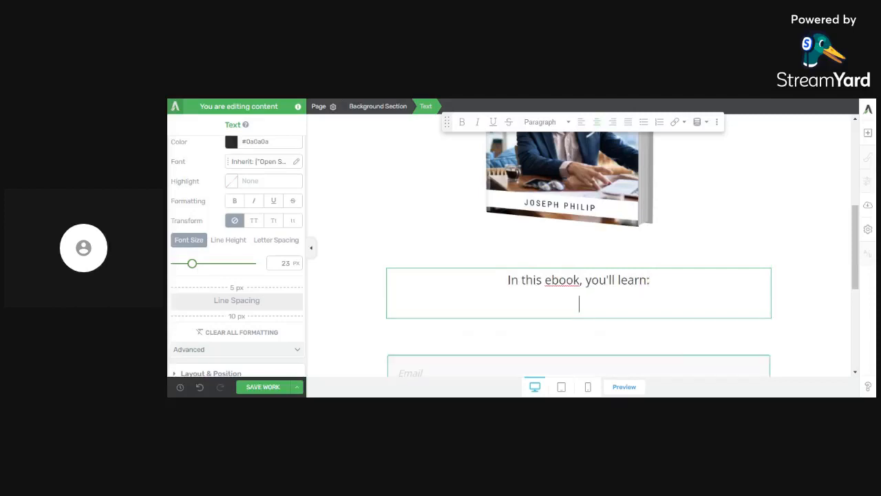
- Enter three numbered placeholder points below the intro line: "blblalallalala", "blblblbllbl" and "lalallalalala"
type("1.  blblalallalala")
key("Return")
type("blblblbllbl")
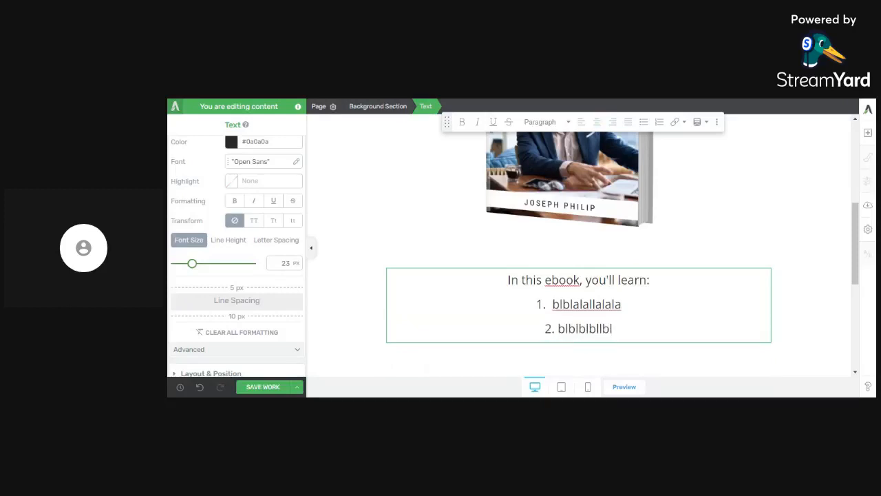
key("Return")
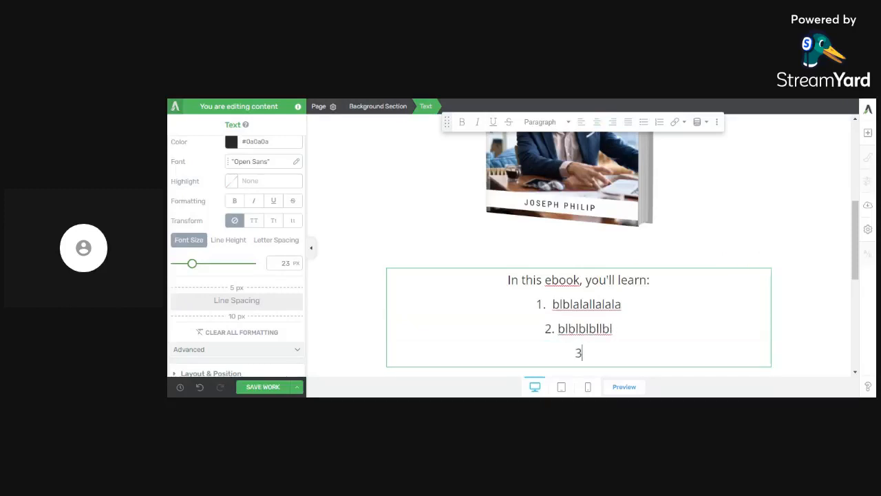
type("lalallalalala")
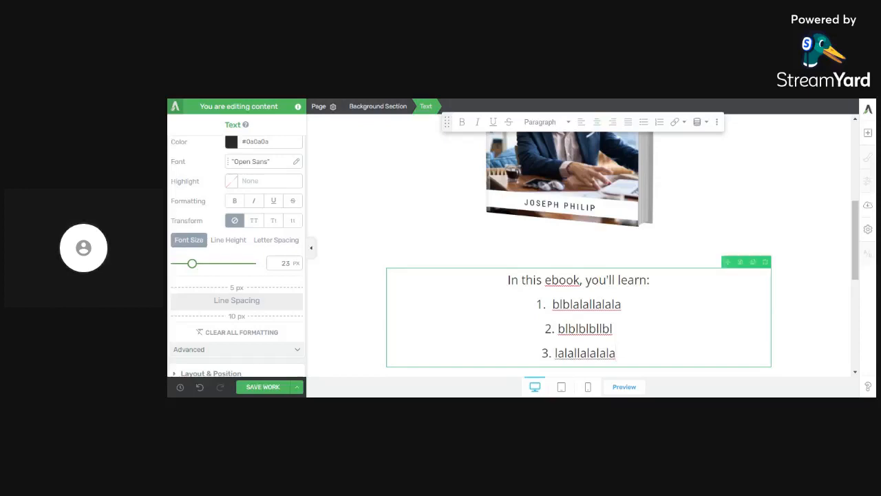
- Add the line "Please, fill the form below to get instant access" below the three numbered points, separated by a blank line
scroll(536, 217, "down", 5)
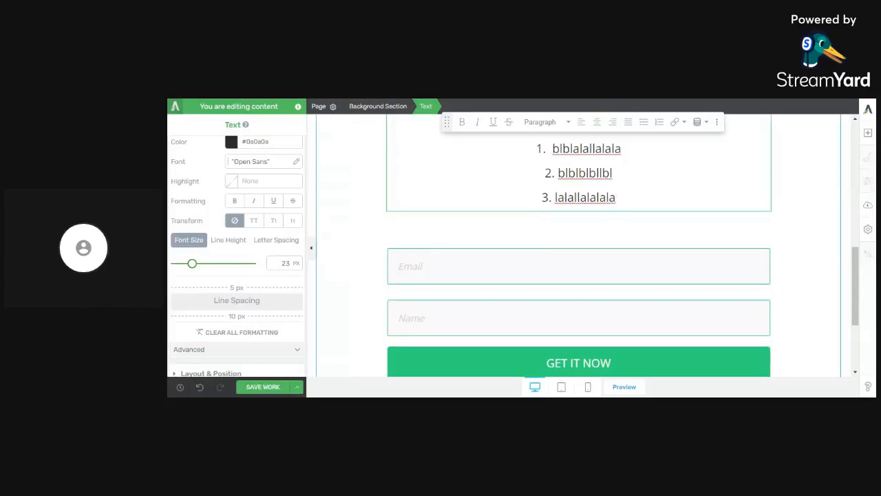
key("Return")
key("Return")
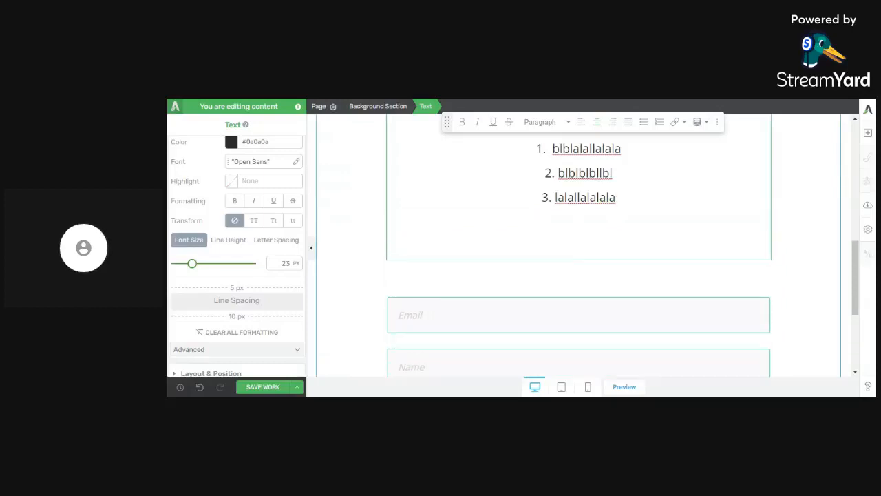
type("Please, fill in the")
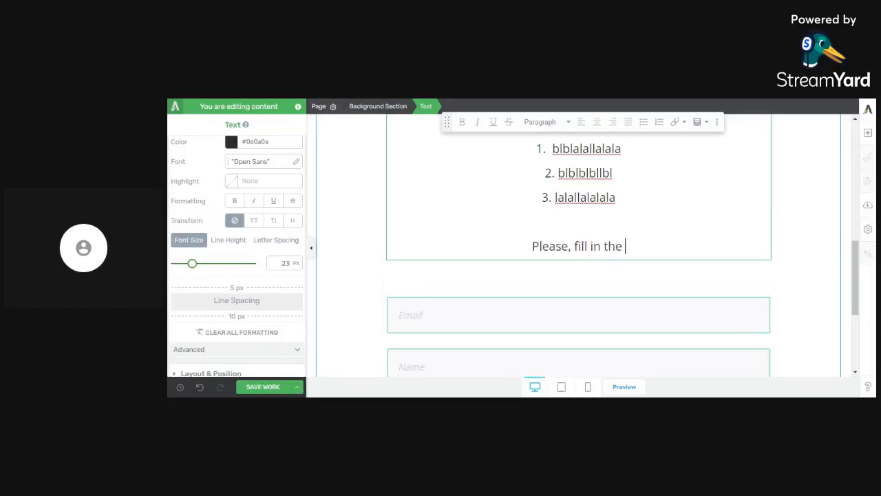
key("BackSpace")
key("BackSpace")
key("BackSpace")
key("BackSpace")
key("BackSpace")
key("BackSpace")
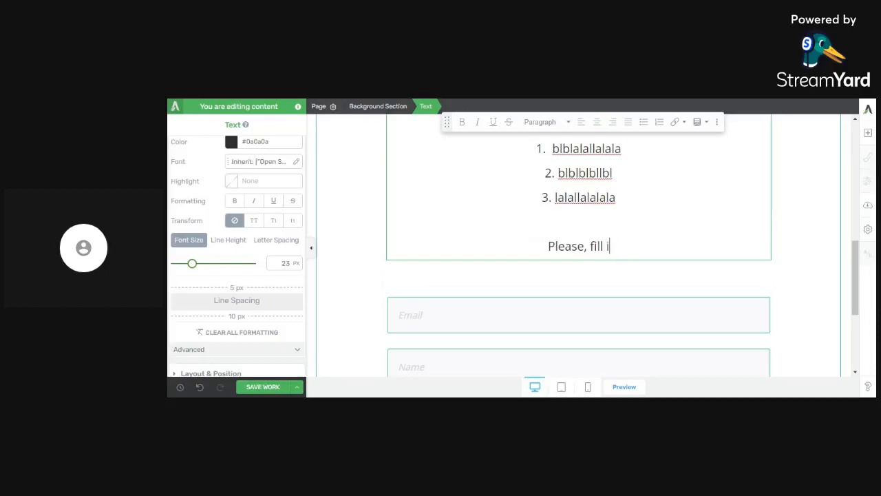
type("the form bel")
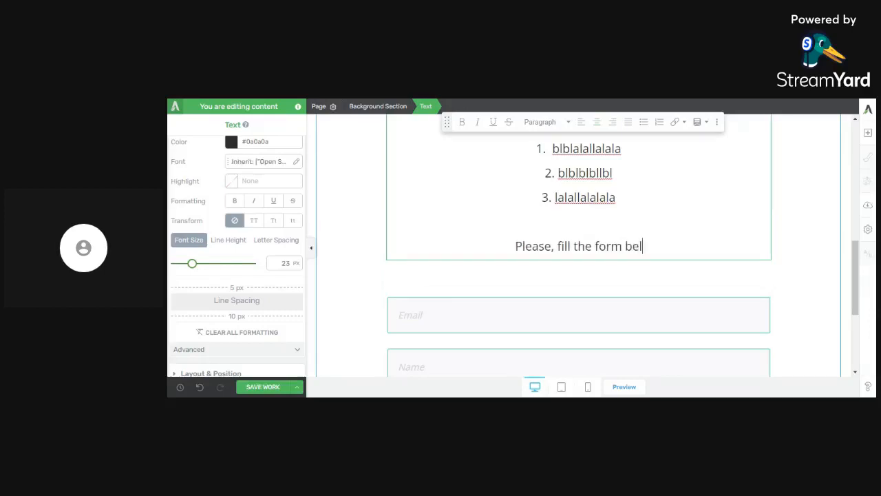
type("ow to get instant a")
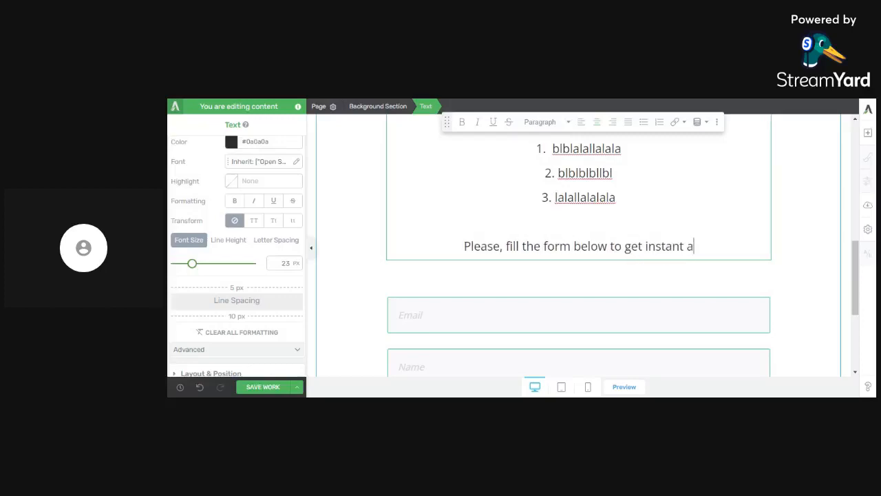
type("ccess")
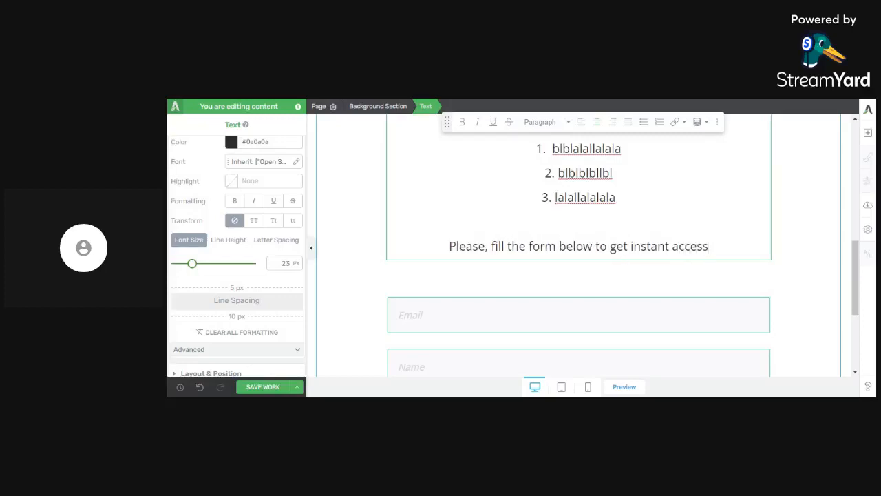
- Look over the desktop page from form to headline, select the e-book cover and switch to the mobile view
scroll(606, 191, "down", 2)
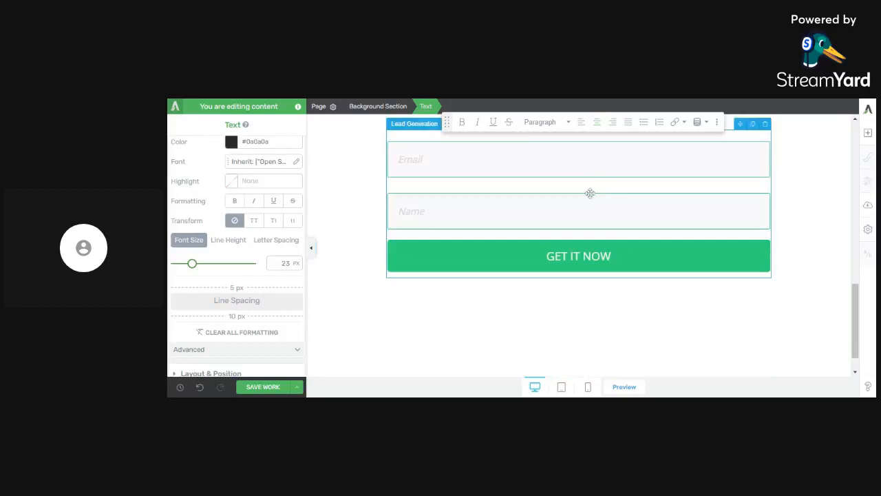
scroll(590, 193, "up", 8)
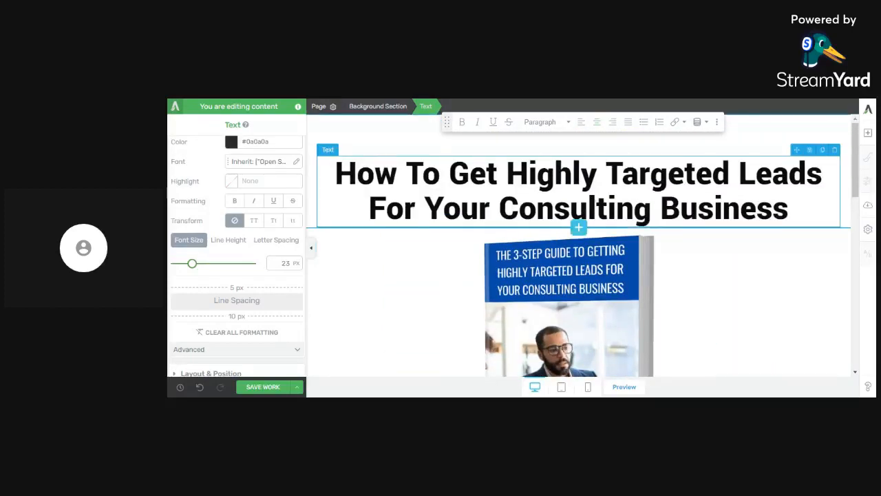
scroll(671, 208, "down", 2)
left_click(672, 209)
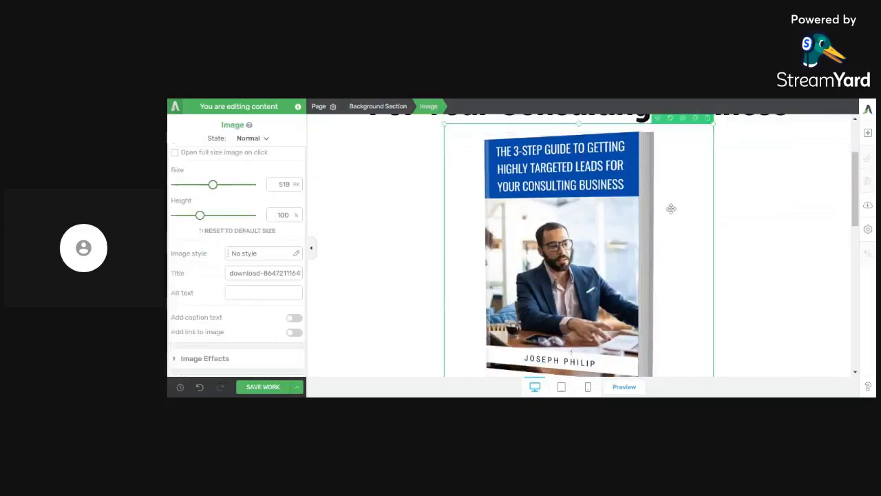
left_click(588, 388)
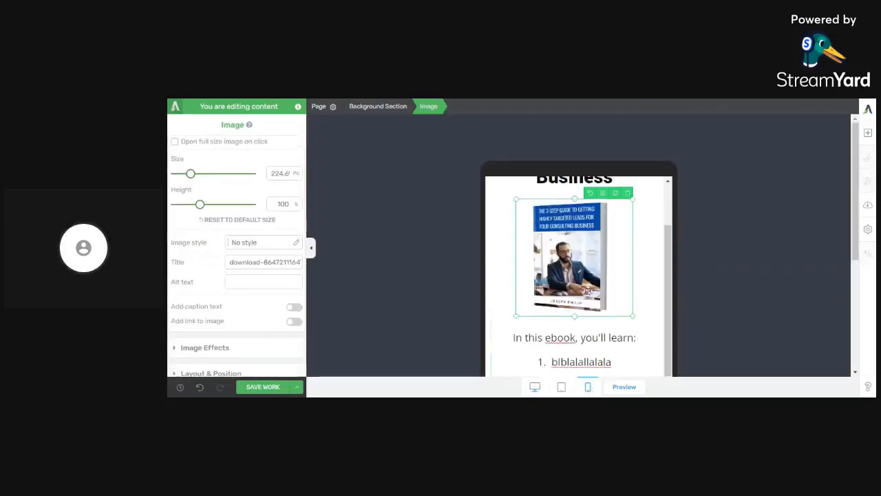
- Set the mobile font size of the whole text block below the cover to 17 px and delete its blank line
scroll(588, 289, "down", 5)
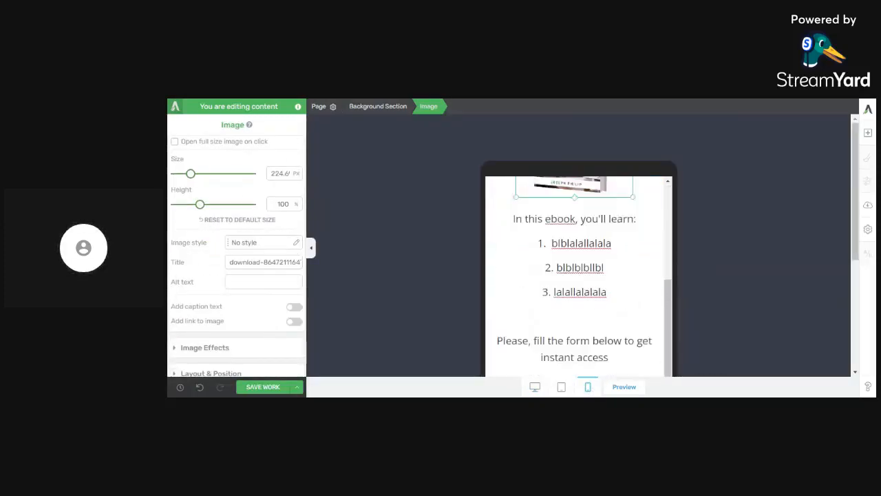
left_click(594, 267)
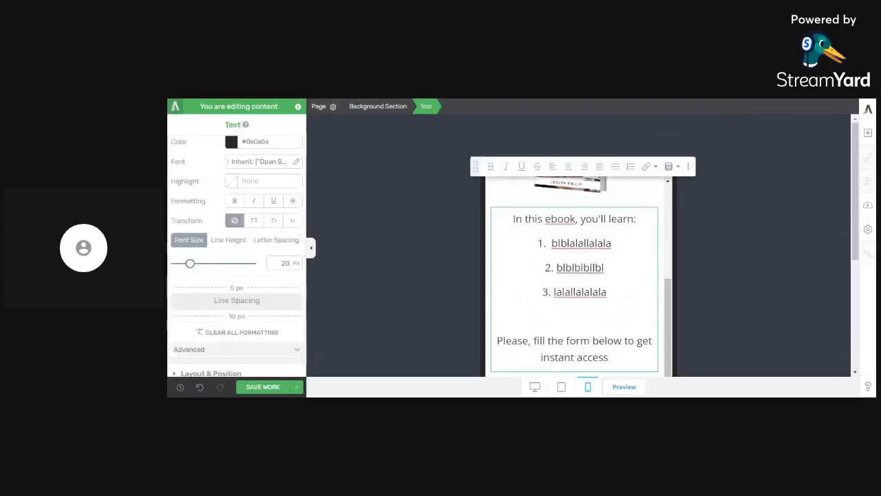
key("ctrl+a")
left_click_drag(190, 270, 189, 272)
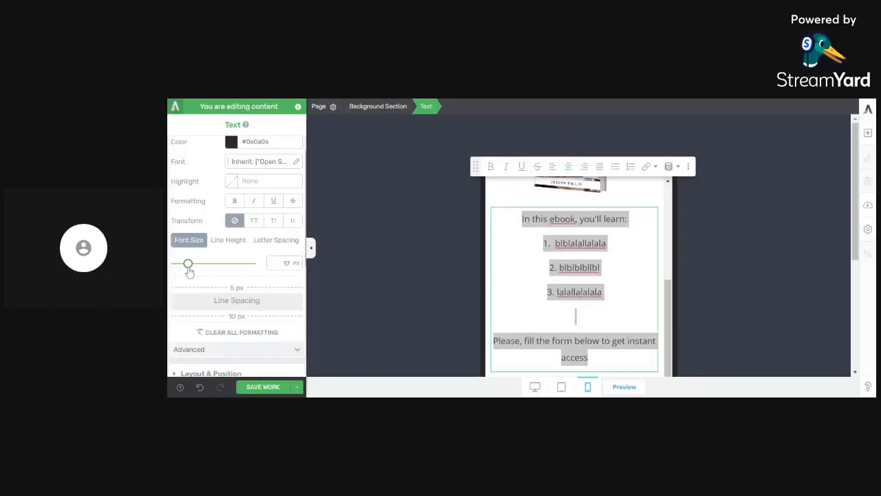
left_click(575, 316)
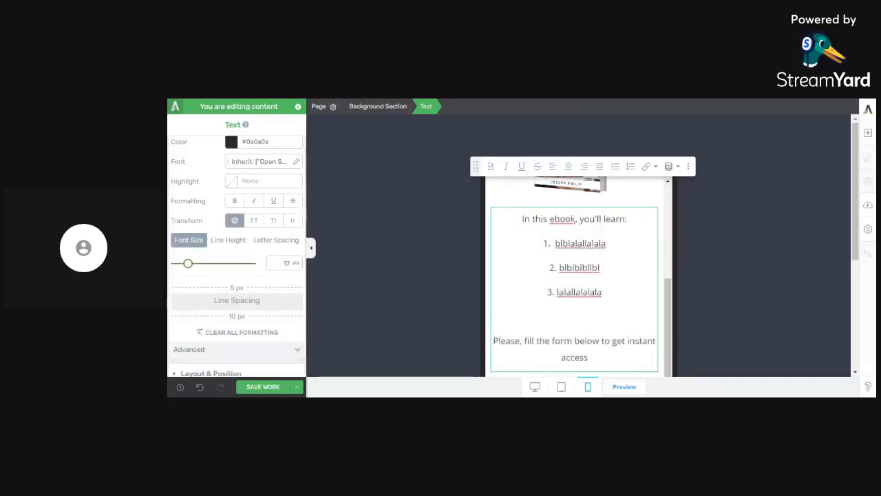
key("Delete")
scroll(575, 295, "down", 4)
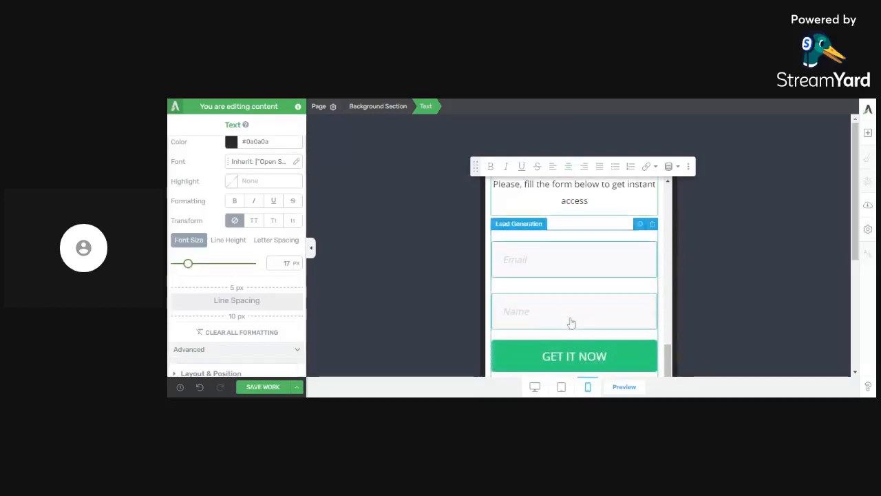
left_click(575, 295)
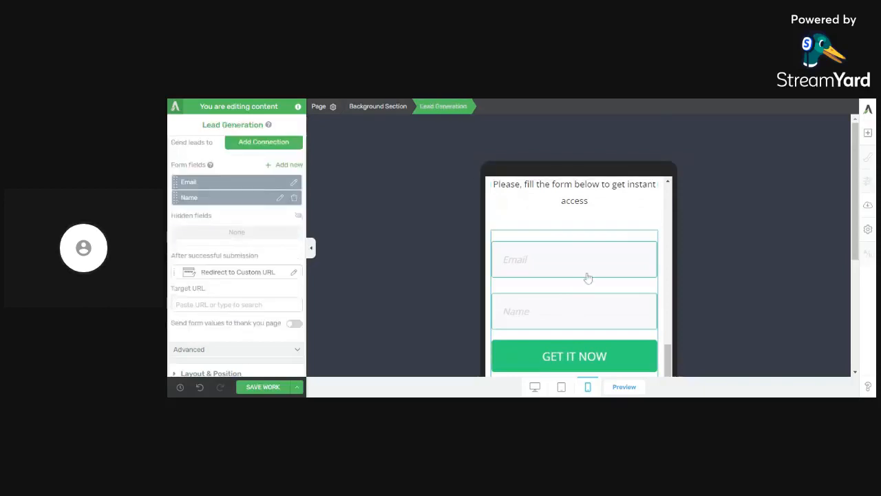
- Reduce the font size of the entire page headline to 22 px in the mobile view
scroll(588, 278, "up", 4)
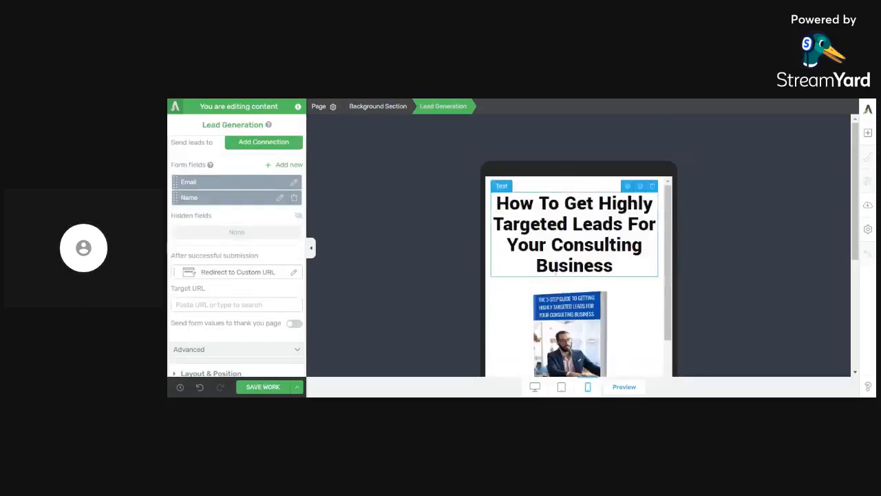
left_click(570, 224)
key("ctrl+a")
left_click_drag(206, 271, 193, 272)
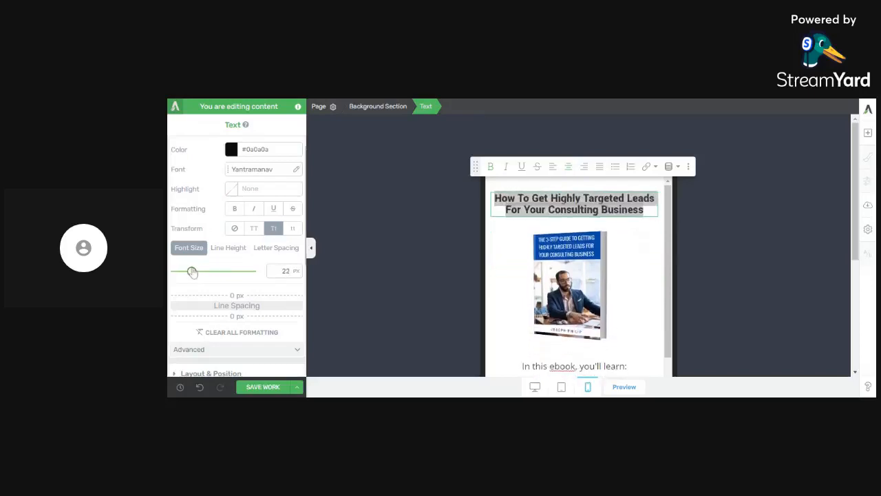
- Shrink the e-book cover image to 146 px in the mobile view
scroll(613, 262, "down", 2)
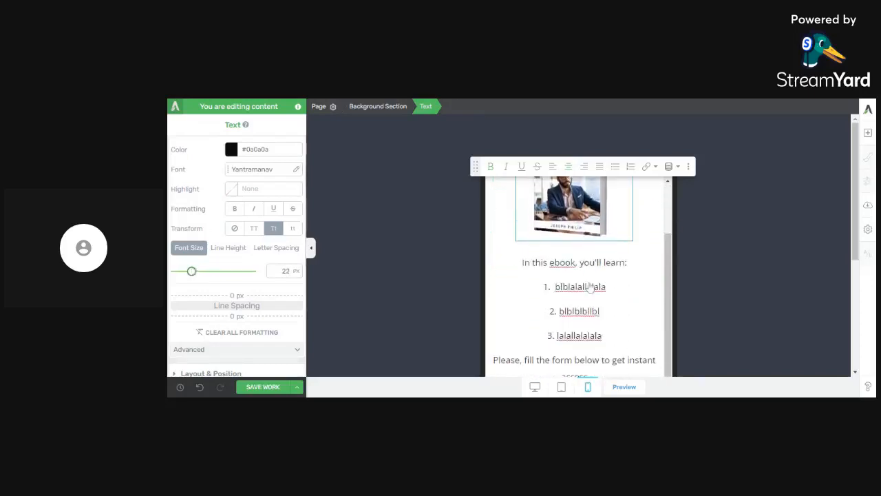
left_click(615, 228)
left_click_drag(632, 240, 612, 200)
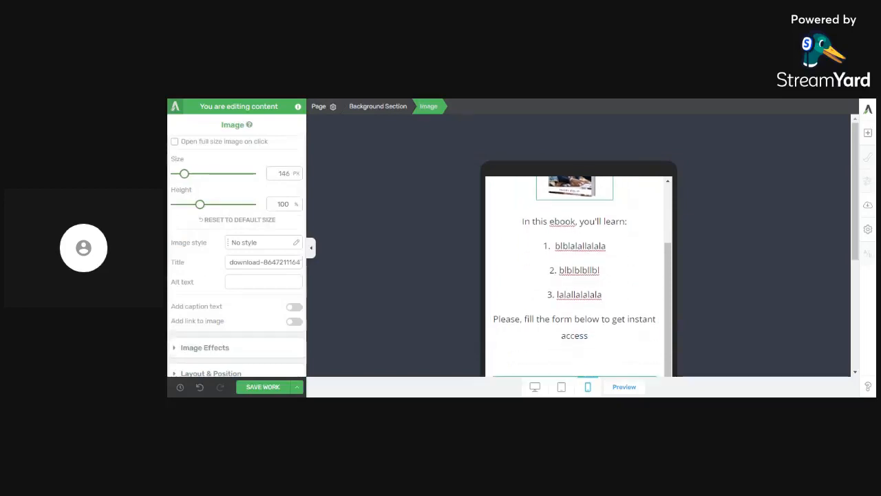
- Set the top margin of the lead generation form to -1 px in the mobile layout
scroll(604, 360, "down", 2)
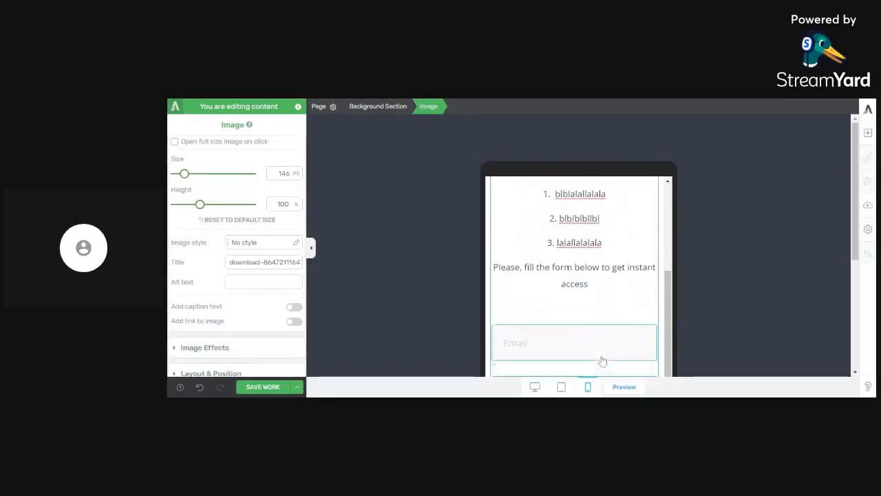
left_click(594, 324)
scroll(248, 336, "down", 5)
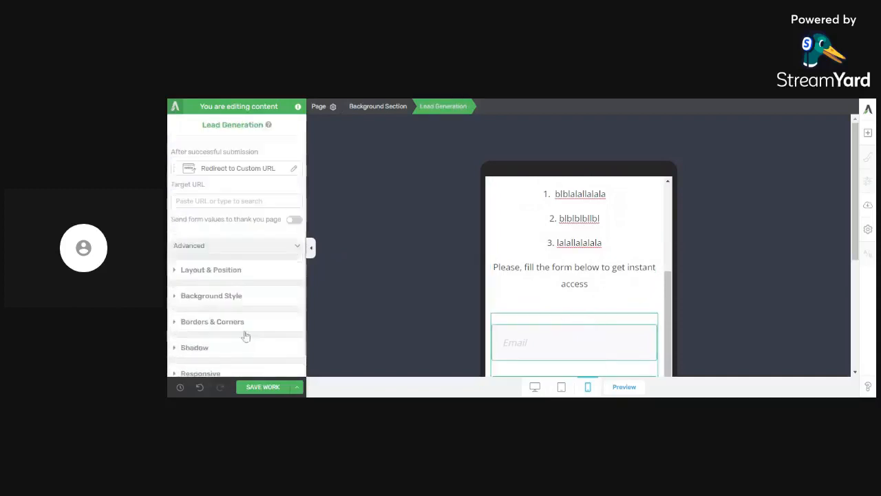
left_click(235, 271)
left_click_drag(241, 258, 243, 291)
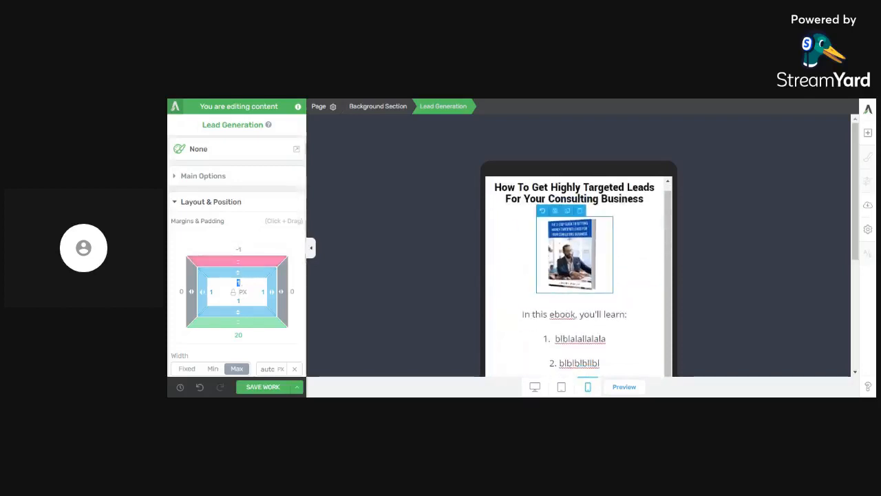
- Reduce the top margin of the text block between the e-book cover and the form to 7 px
scroll(588, 270, "down", 2)
left_click(589, 270)
key("ctrl+a")
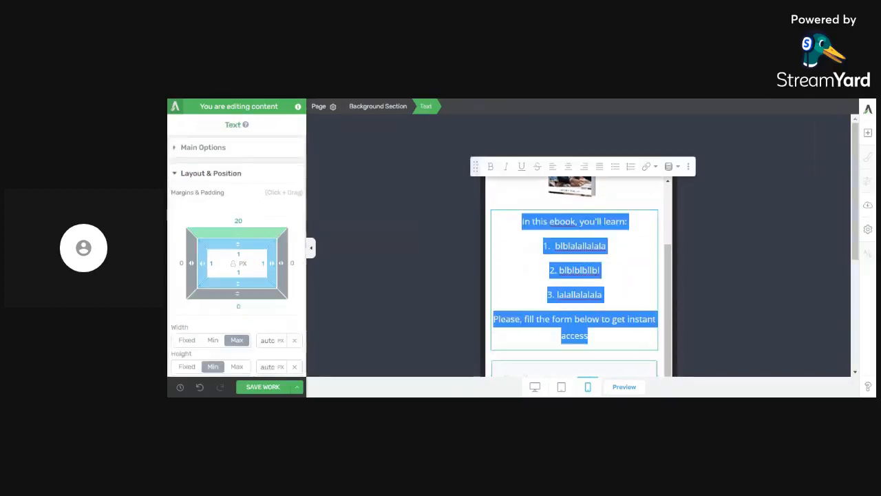
left_click_drag(242, 239, 241, 245)
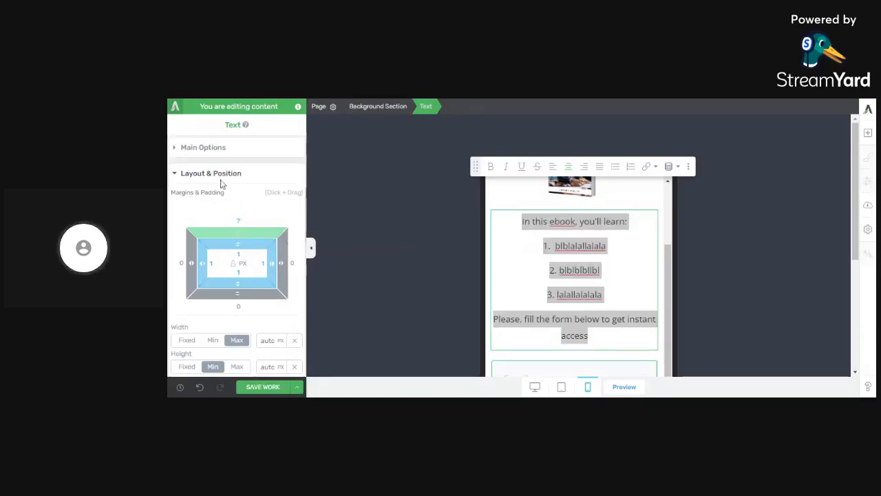
- Set the line height of the selected text block above the form to 1.15 em
left_click(223, 153)
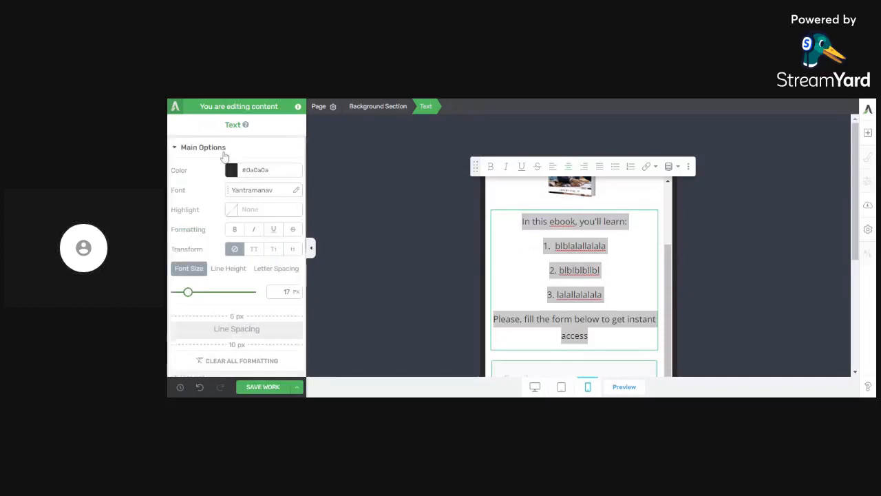
scroll(232, 252, "down", 3)
left_click(233, 168)
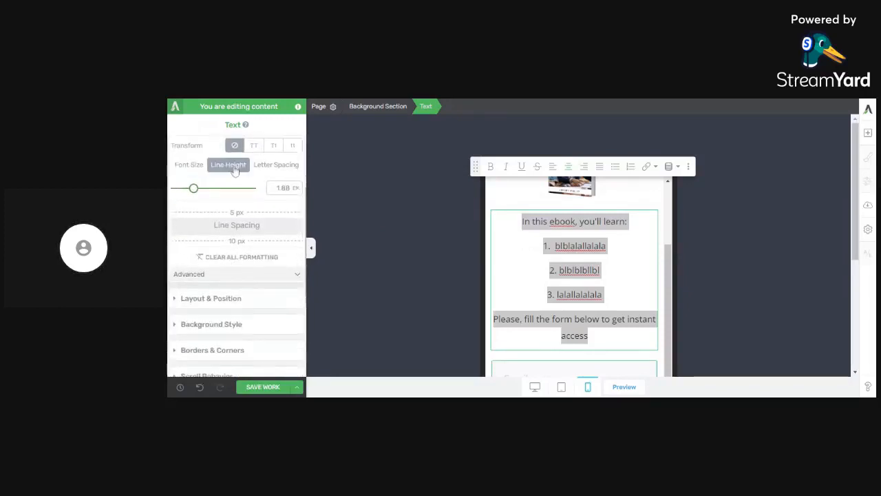
left_click_drag(195, 188, 186, 190)
scroll(571, 238, "up", 3)
scroll(607, 248, "down", 1)
scroll(608, 249, "down", 4)
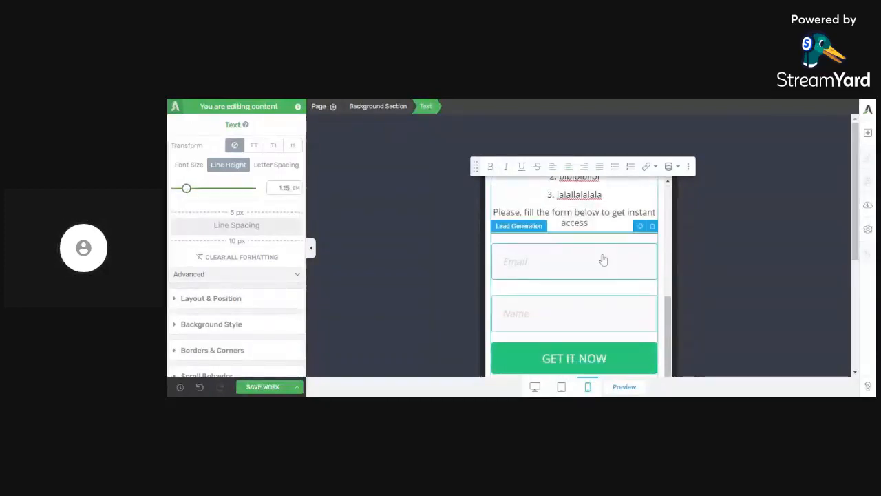
- Check the mobile form, switch back to the desktop view and change the footer's copyright year to 2020
left_click(603, 259)
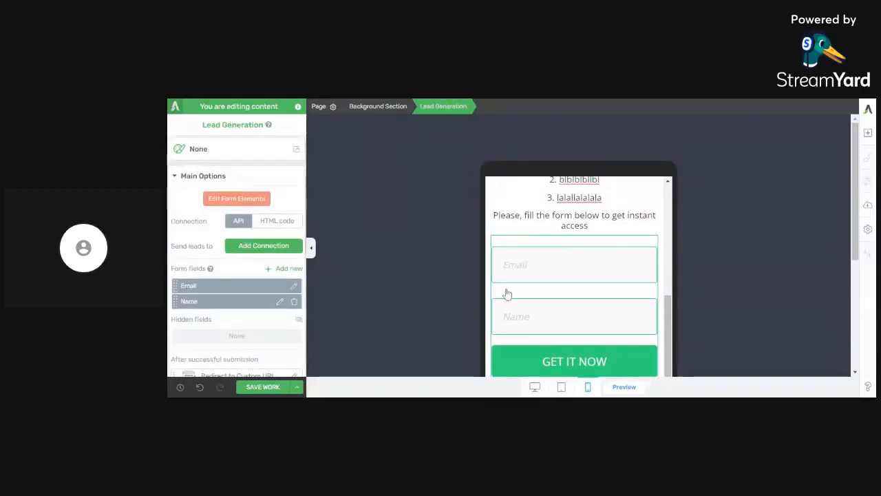
scroll(506, 291, "down", 3)
scroll(544, 282, "up", 5)
scroll(543, 282, "down", 3)
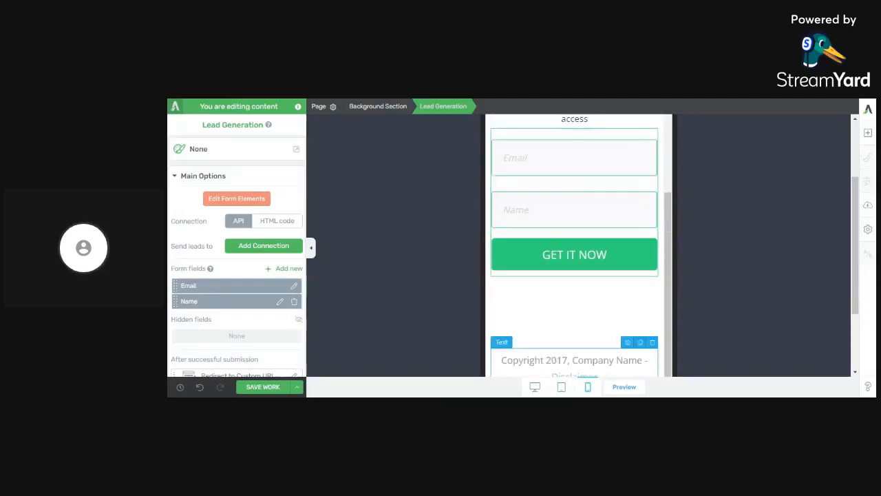
left_click(536, 387)
scroll(581, 298, "down", 5)
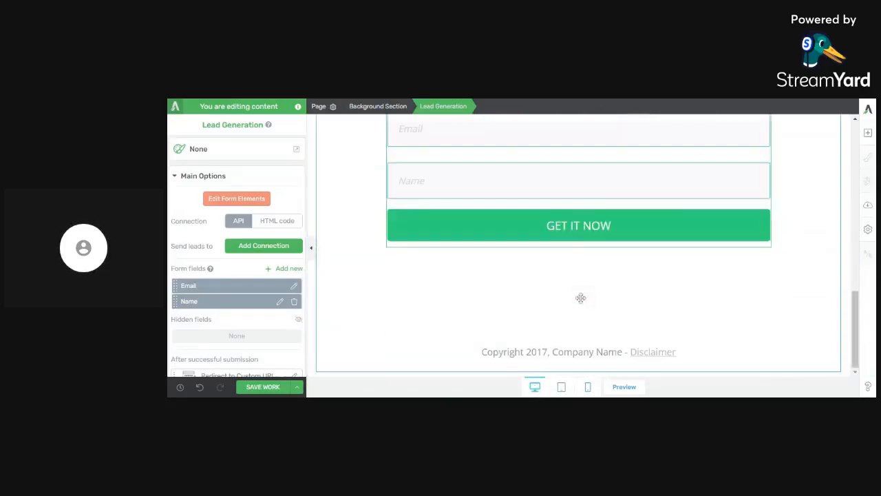
left_click_drag(537, 352, 547, 352)
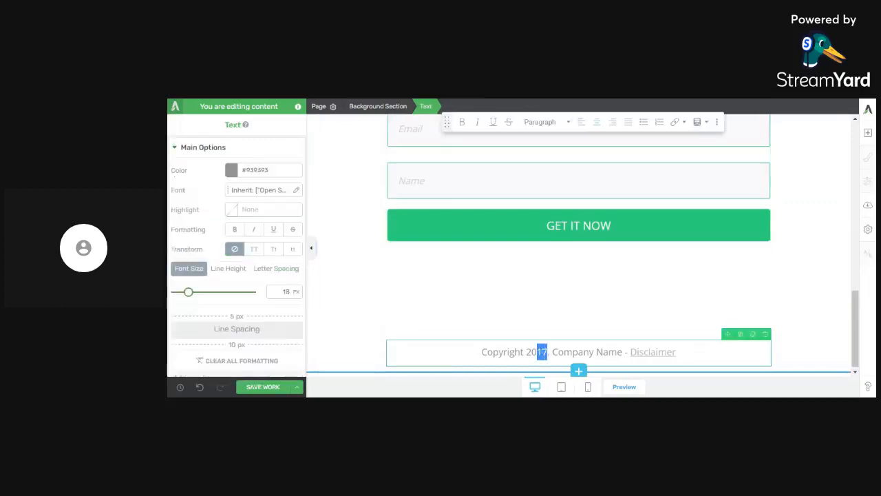
type("20")
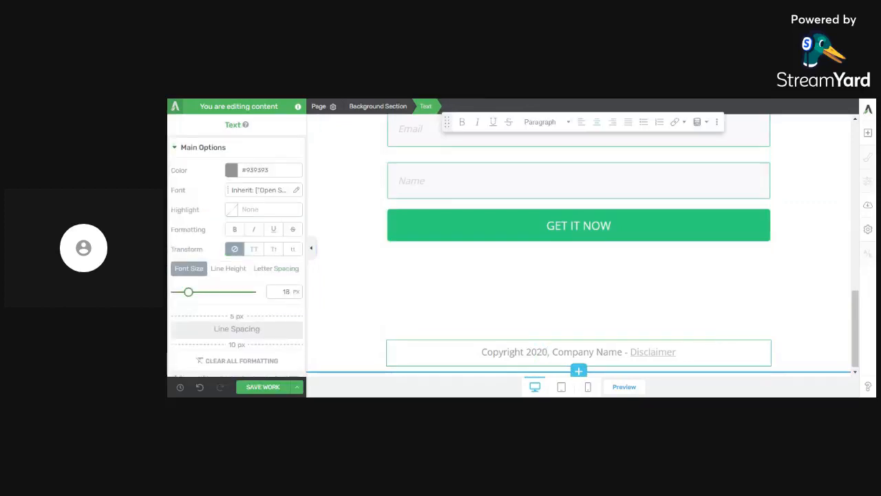
- Replace the "Company Name" placeholder in the footer's copyright line with the business name ending in "Digital Services"
left_click_drag(552, 352, 623, 352)
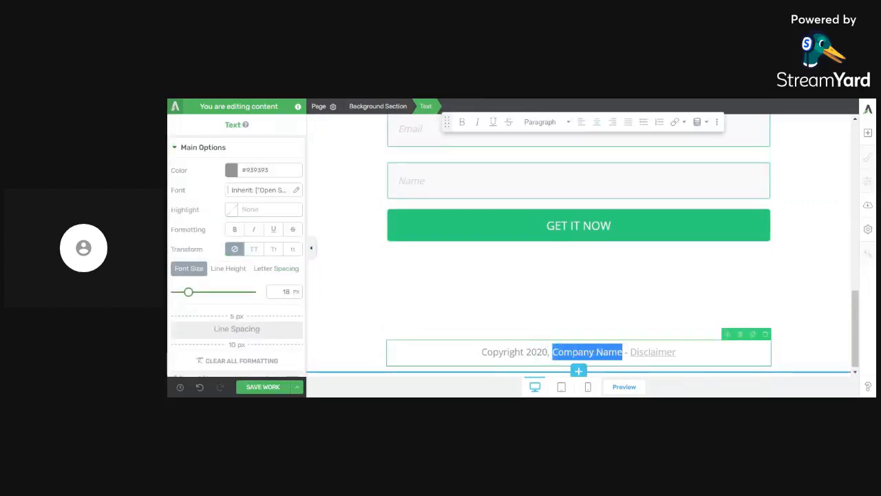
left_click(482, 352)
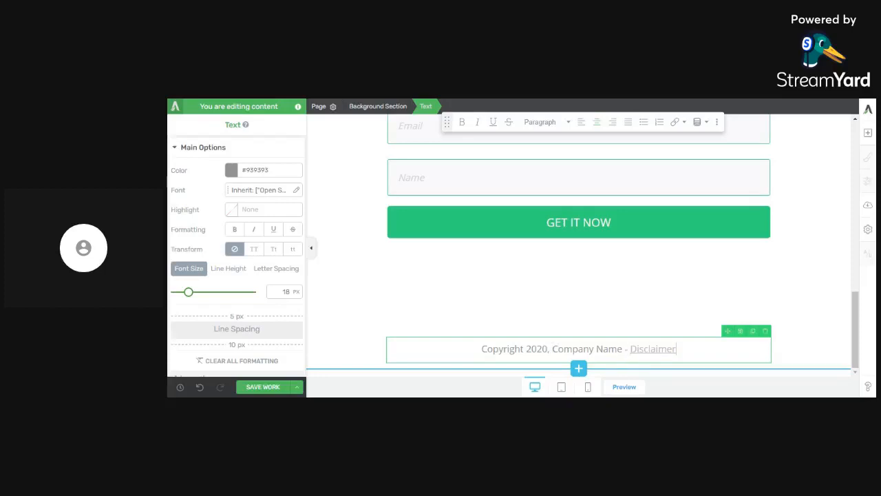
left_click(677, 350)
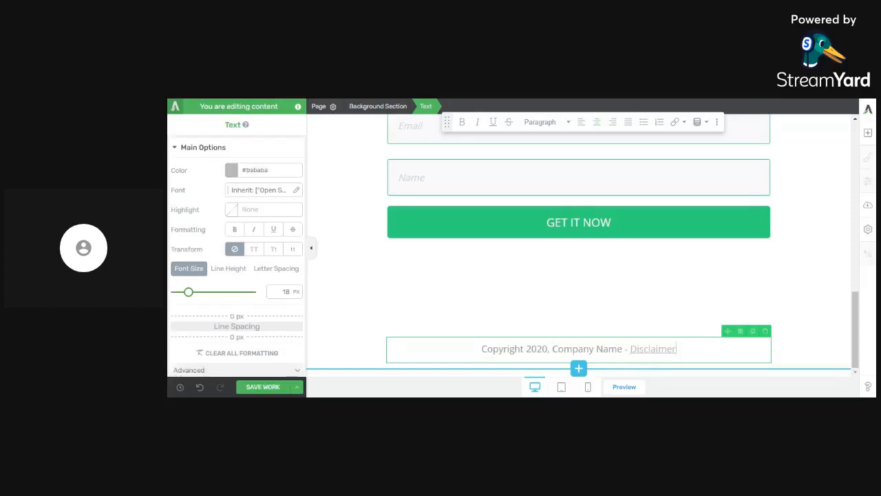
key("shift+Left")
key("shift+Left")
key("shift+Left")
key("shift+Left")
key("shift+Left")
key("shift+Left")
key("shift+Left")
key("shift+Left")
key("shift+Left")
key("shift+Left")
key("shift+Left")
key("shift+Left")
key("shift+Left")
key("shift+Left")
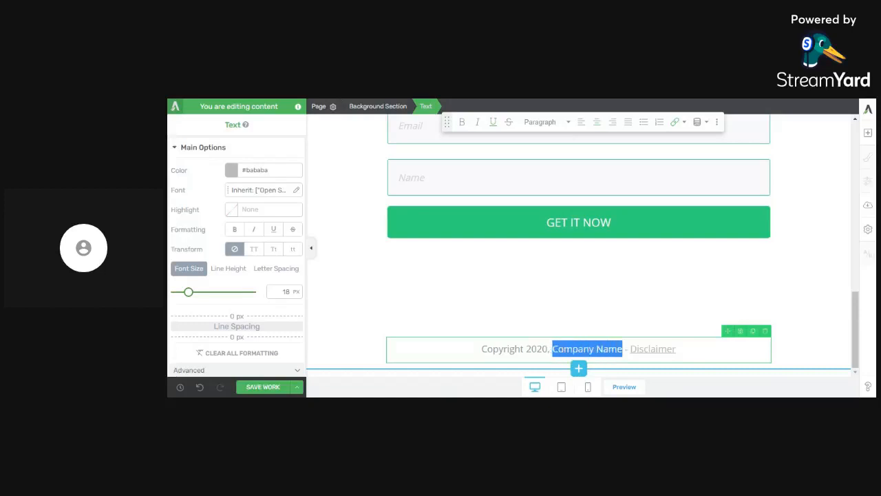
type("Joseph")
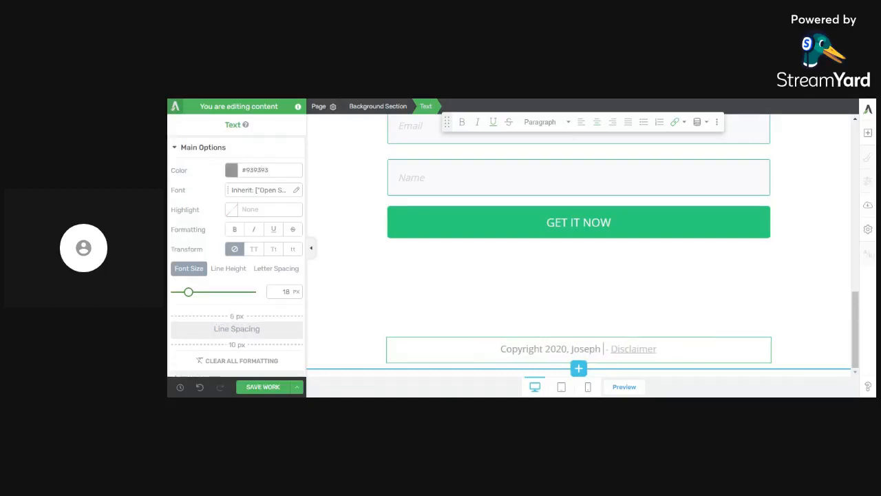
key("Return")
key("ctrl+z")
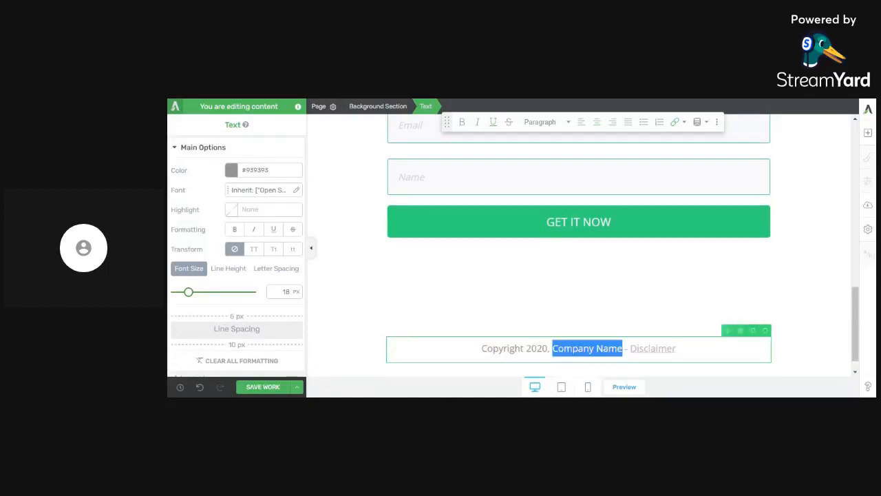
type("Joseph Phi")
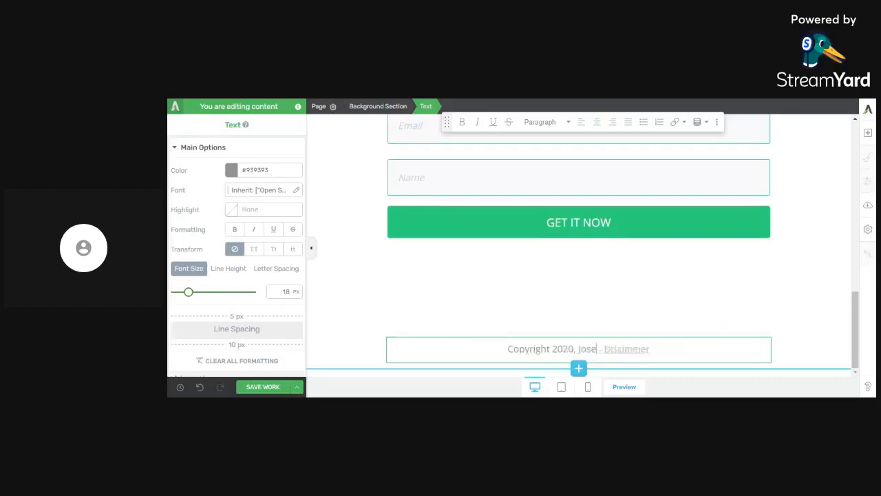
type("lip Di")
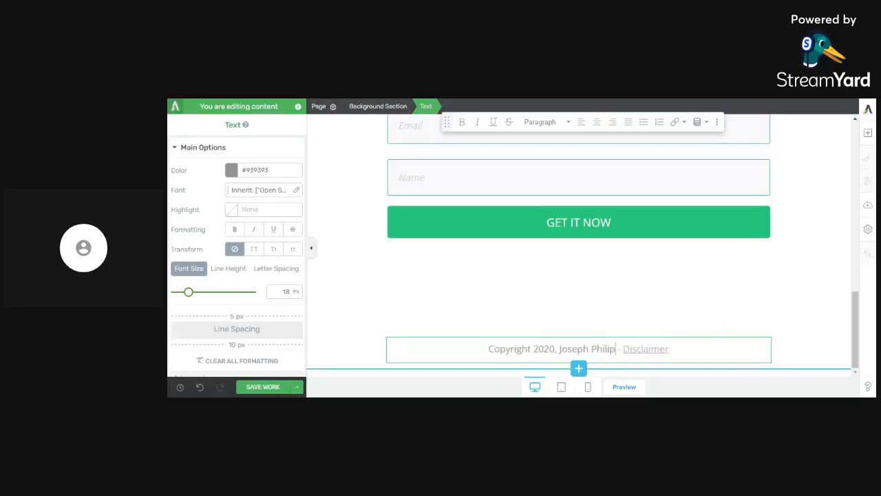
type("gital Servic")
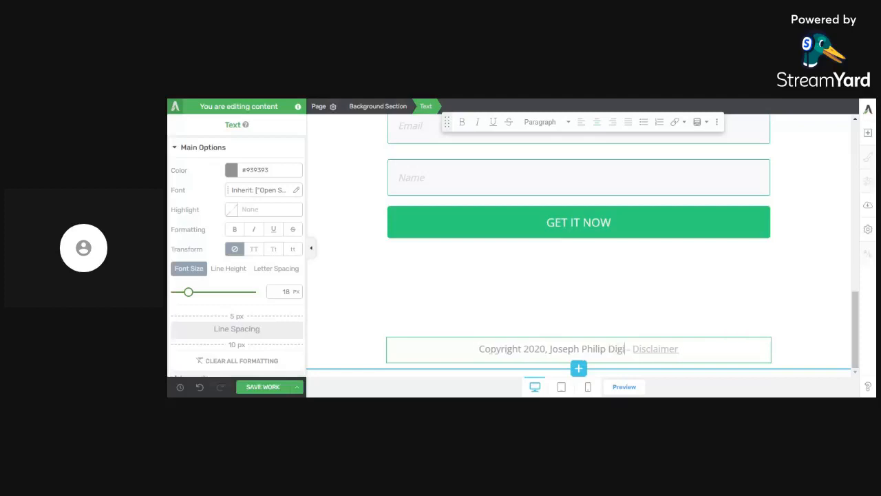
type("es")
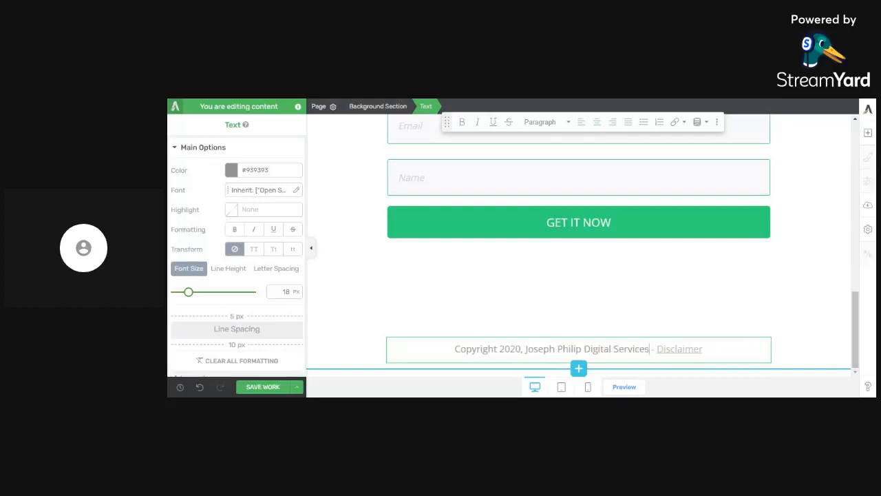
- Make the whole footer copyright line bold and save the page
key("ctrl+a")
key("ctrl+b")
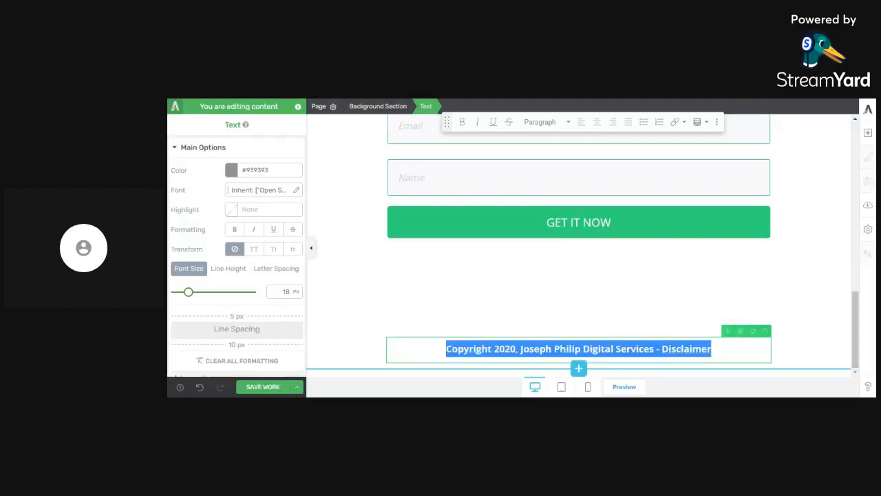
left_click(566, 311)
scroll(555, 287, "up", 10)
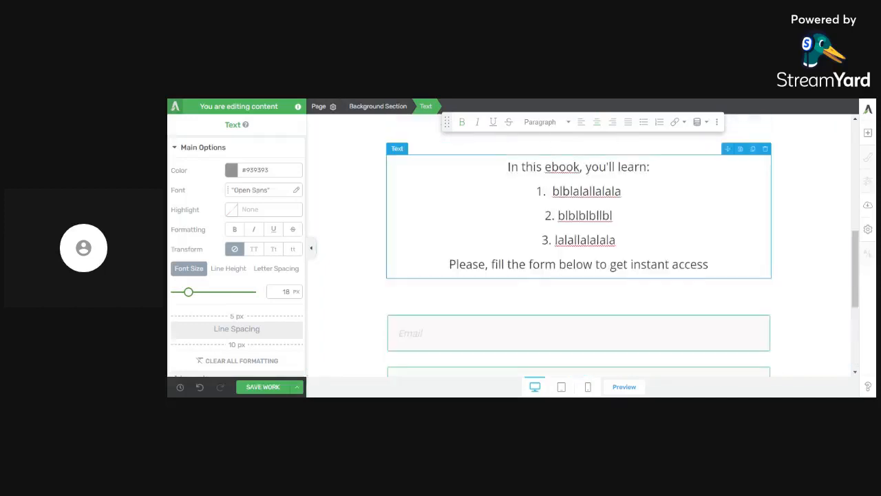
scroll(578, 254, "up", 5)
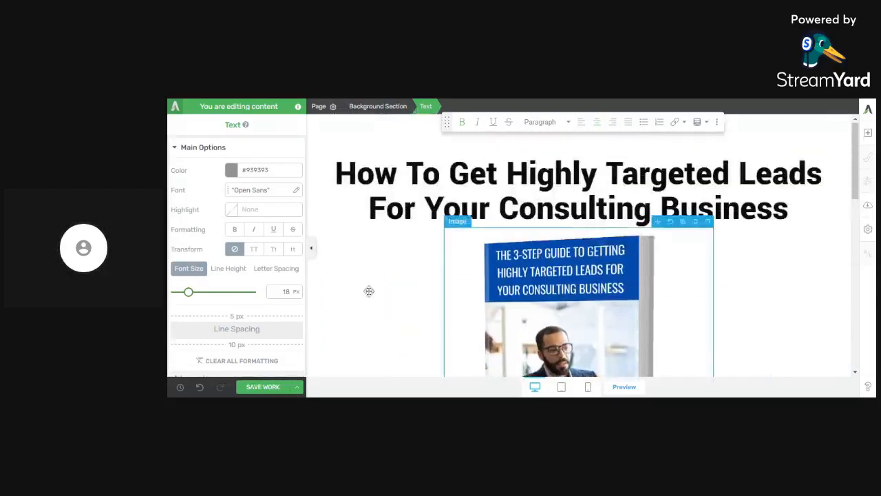
left_click(267, 387)
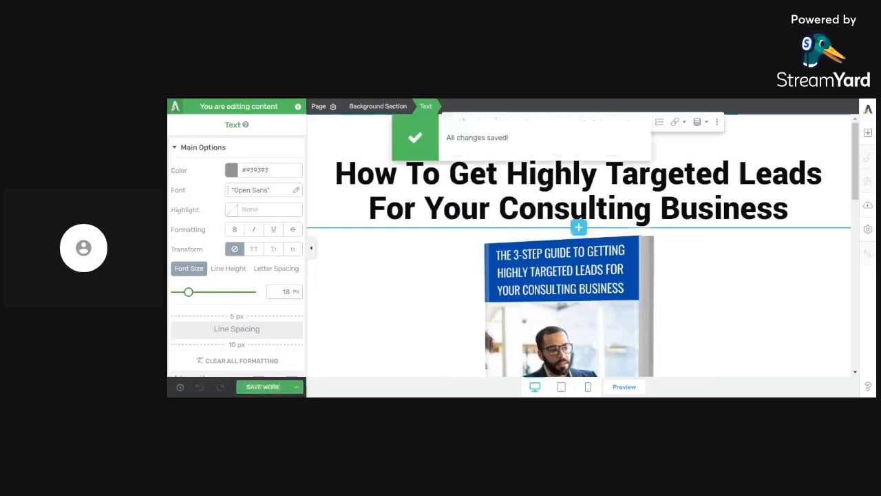
- Preview the saved page from the headline to the opt-in form and return to the editor
left_click(630, 388)
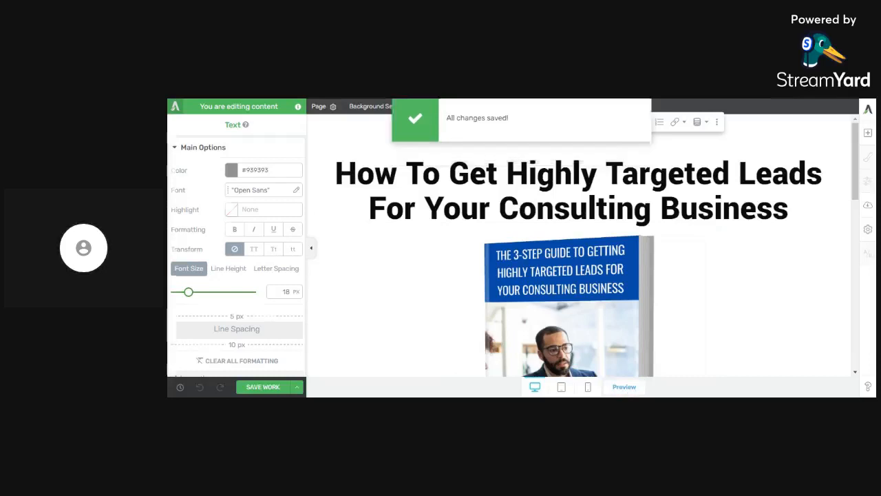
scroll(603, 249, "down", 6)
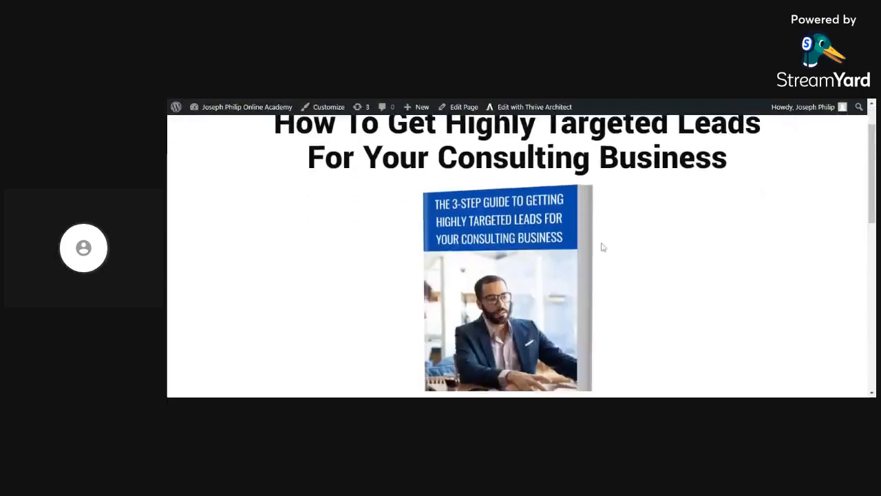
scroll(603, 255, "down", 3)
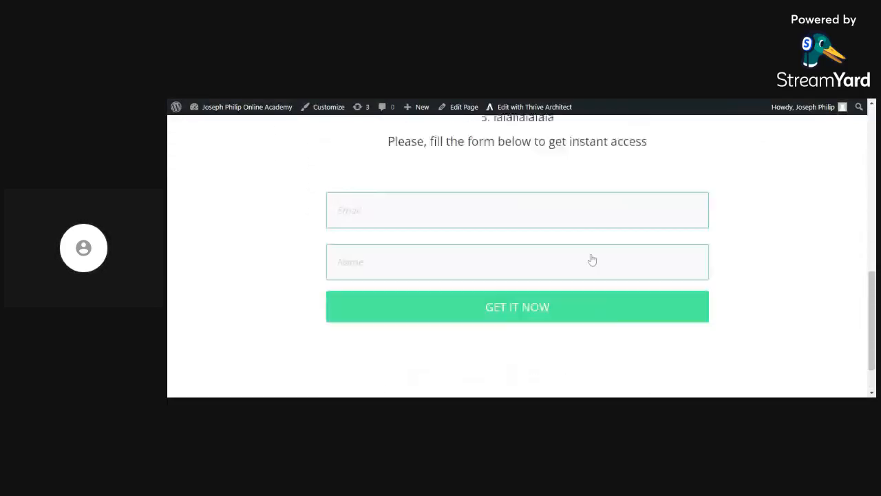
scroll(590, 260, "up", 7)
scroll(592, 260, "up", 1)
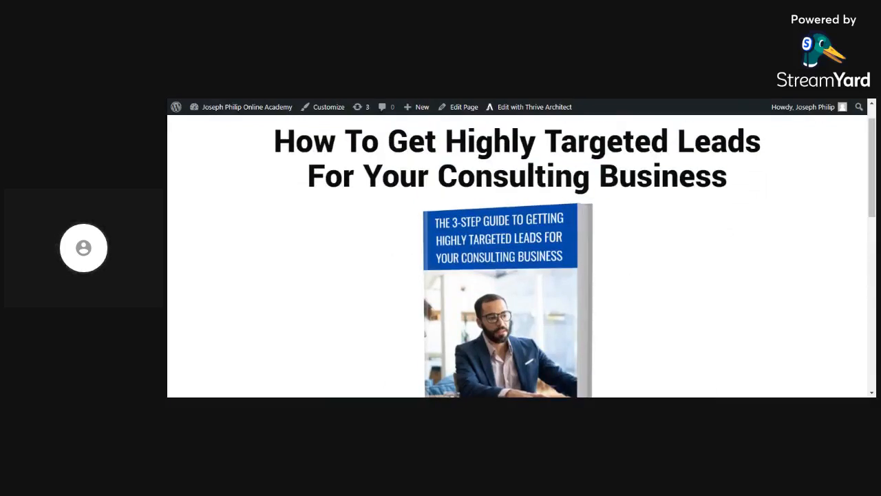
key("ctrl+shift+Tab")
- Open the lead generation form's elements for editing and select the GET IT NOW submit button
scroll(606, 239, "down", 8)
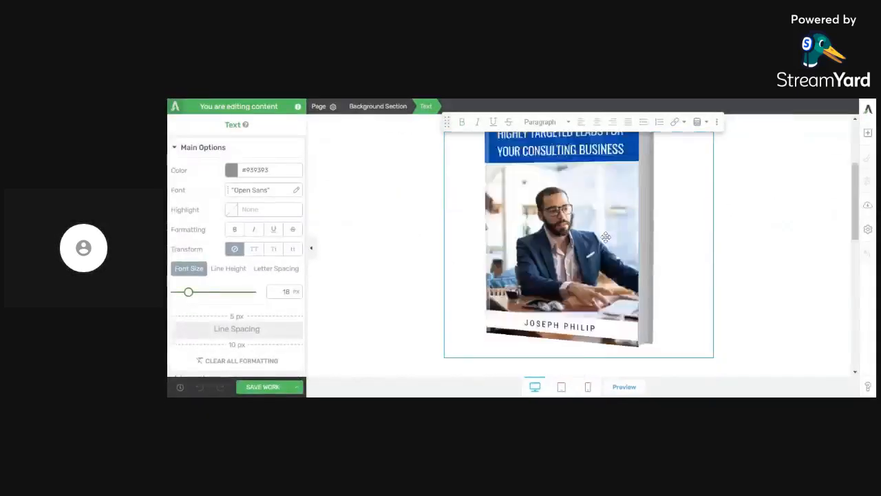
scroll(606, 238, "down", 3)
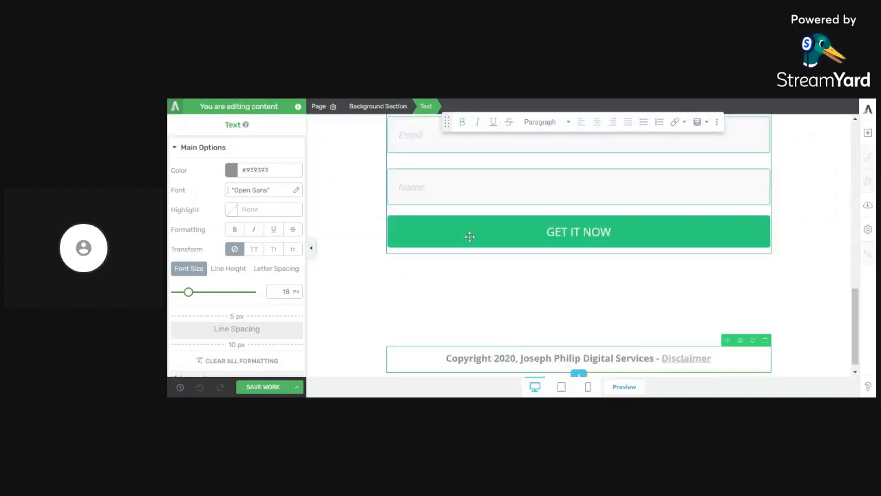
left_click(469, 236)
left_click(227, 200)
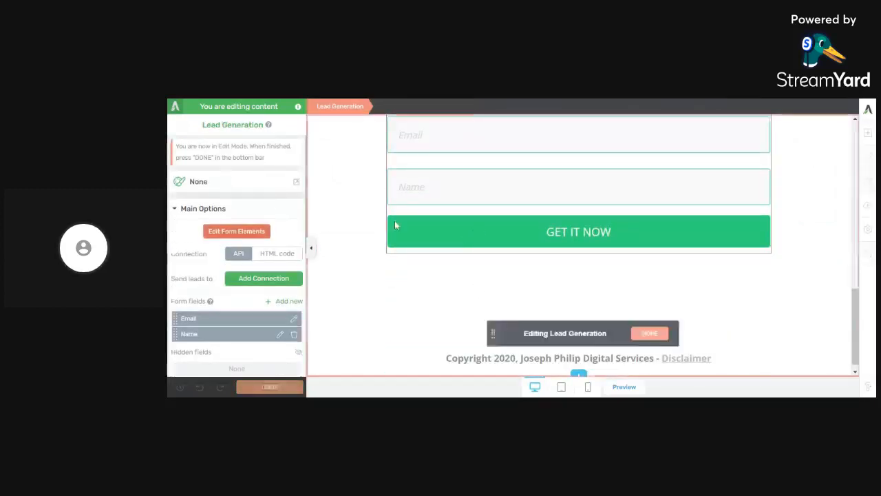
left_click(411, 222)
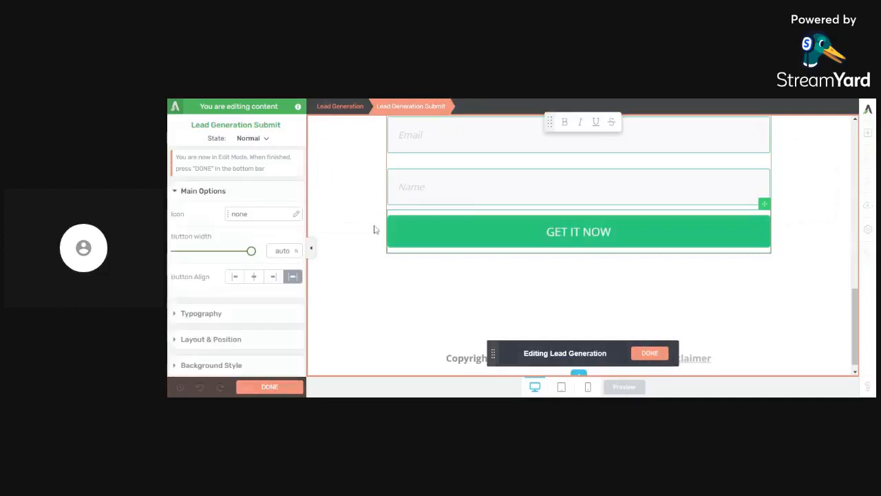
- Set the GET IT NOW button's background color to blue #1e42a2, similar to the e-book cover's title band, and save the page
scroll(242, 286, "down", 3)
left_click(241, 282)
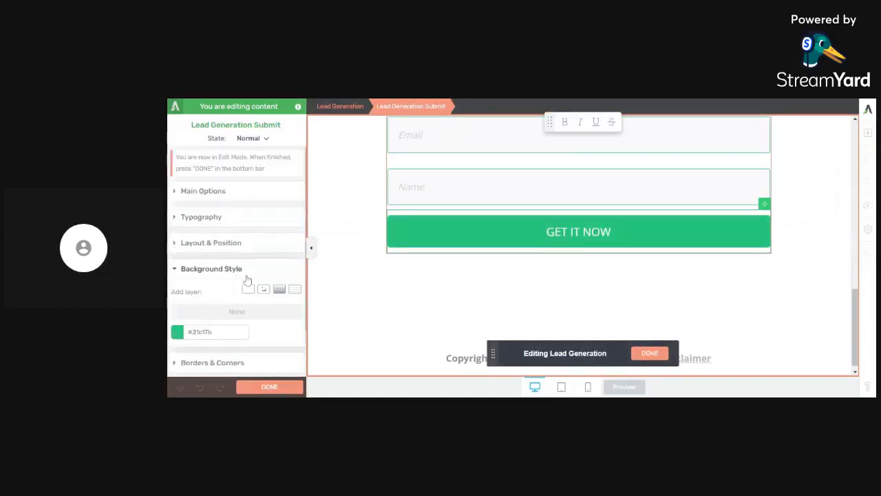
left_click(176, 338)
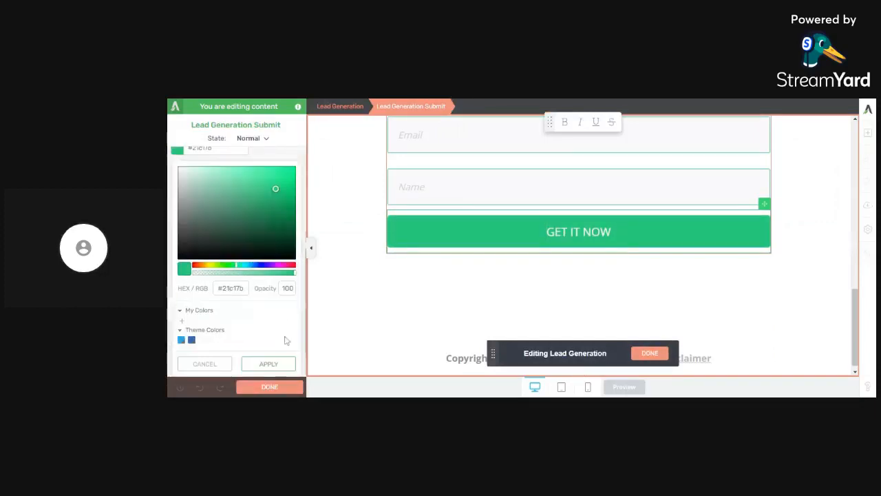
left_click(260, 266)
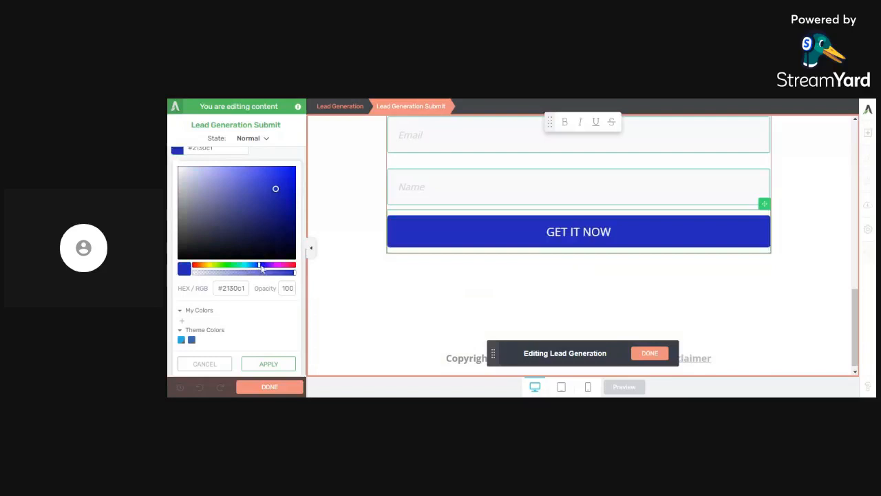
left_click_drag(266, 199, 257, 206)
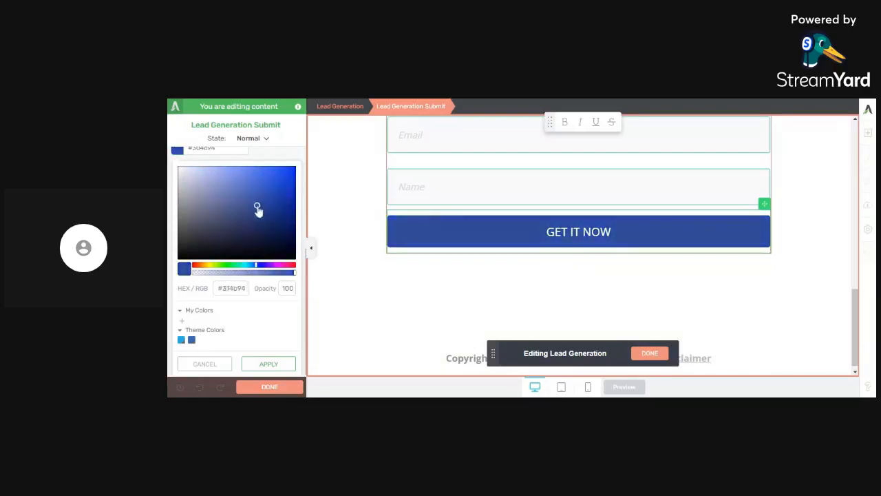
scroll(600, 184, "up", 5)
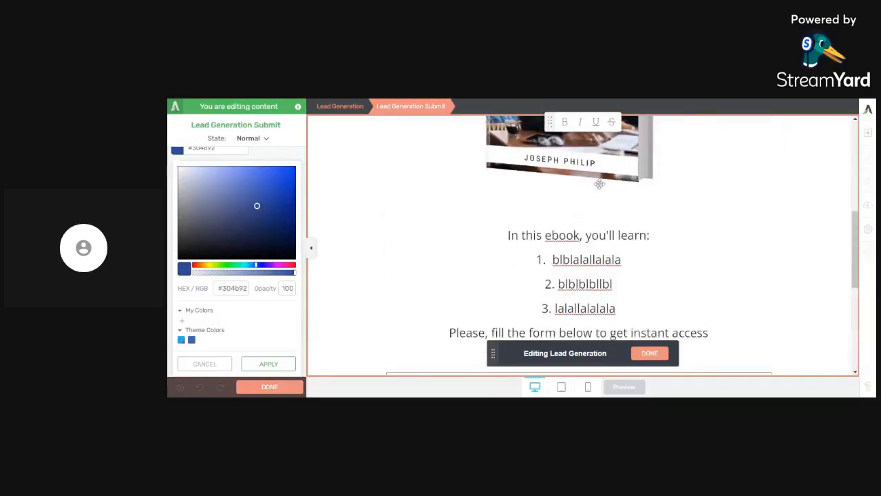
scroll(600, 184, "up", 3)
left_click(273, 202)
left_click_drag(272, 203, 274, 200)
left_click(278, 364)
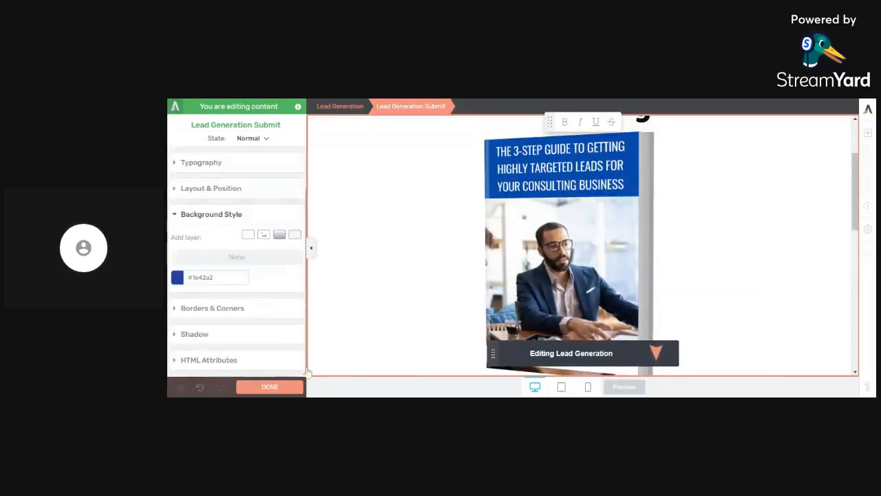
left_click(269, 387)
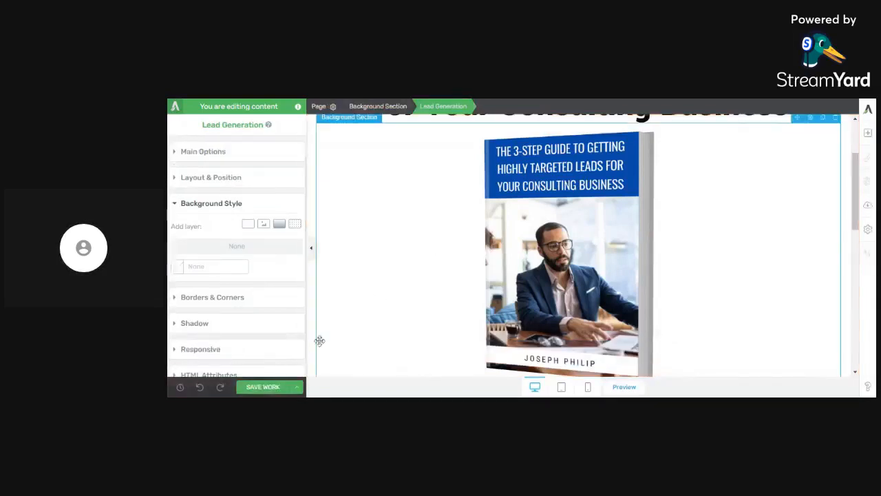
left_click(281, 387)
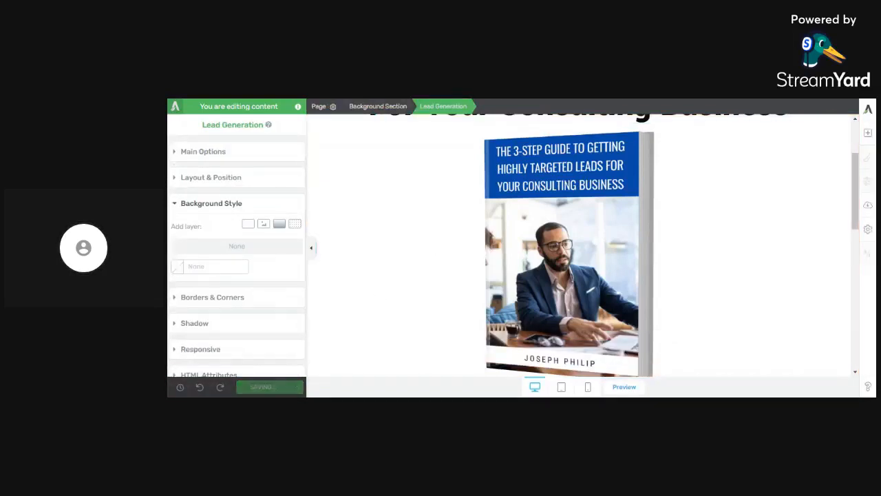
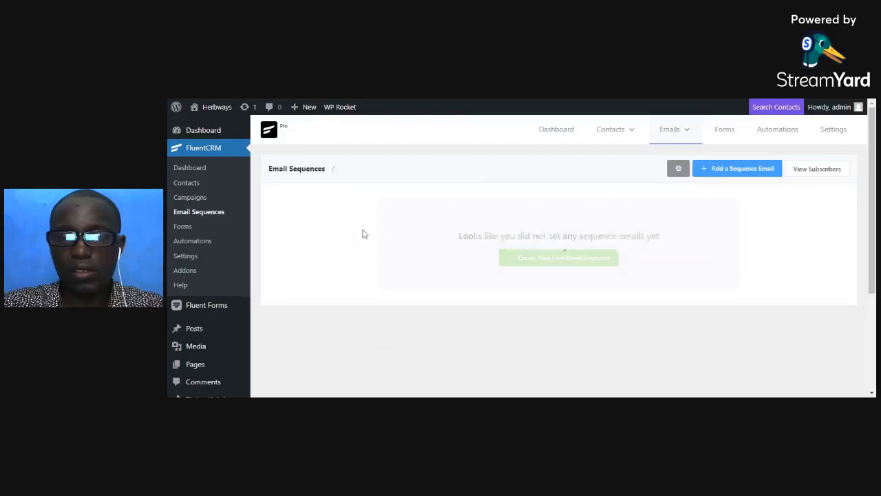
- Review the emails and their send timing in the 9 Dangers of Untreated Infection email sequence
scroll(383, 234, "down", 1)
scroll(383, 234, "down", 3)
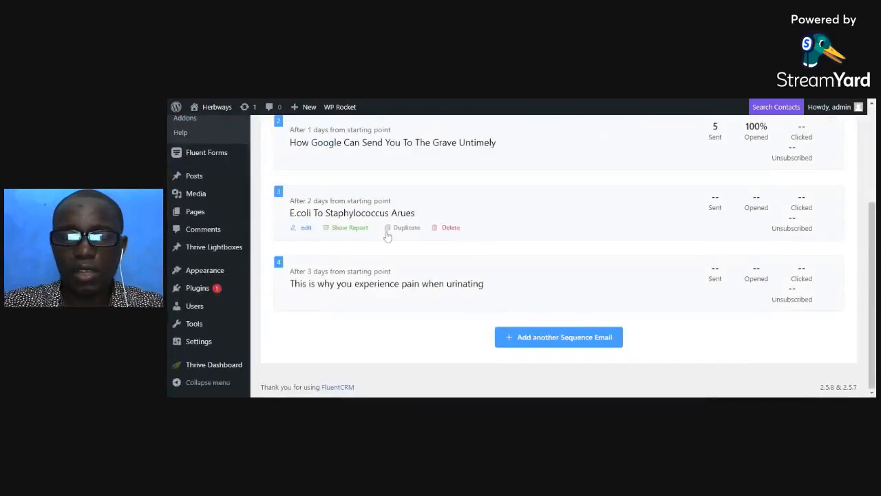
scroll(388, 234, "up", 3)
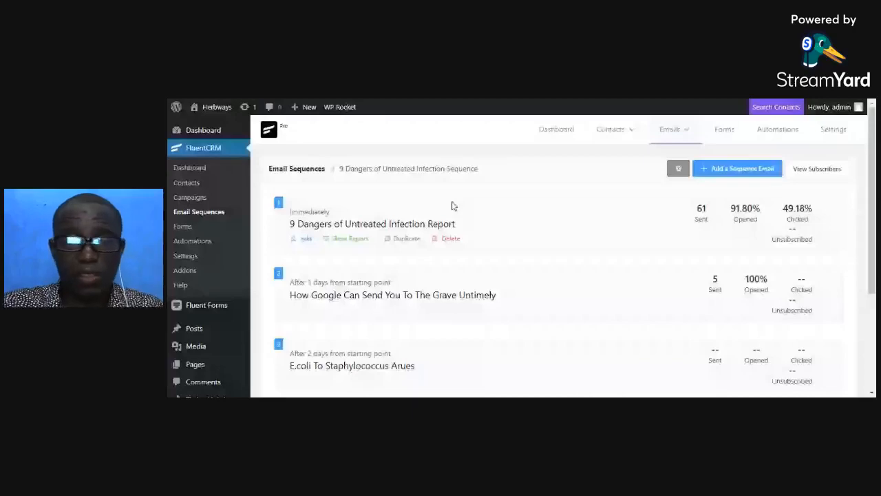
scroll(493, 234, "down", 3)
scroll(466, 227, "up", 2)
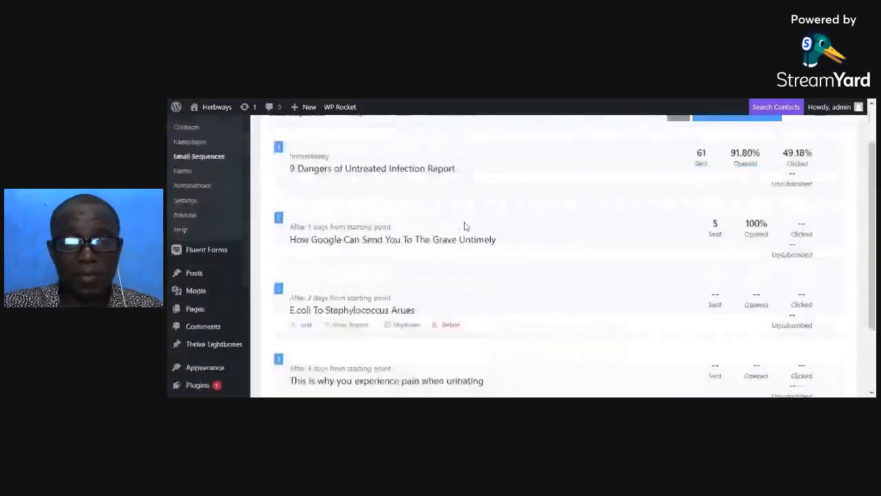
scroll(465, 226, "up", 1)
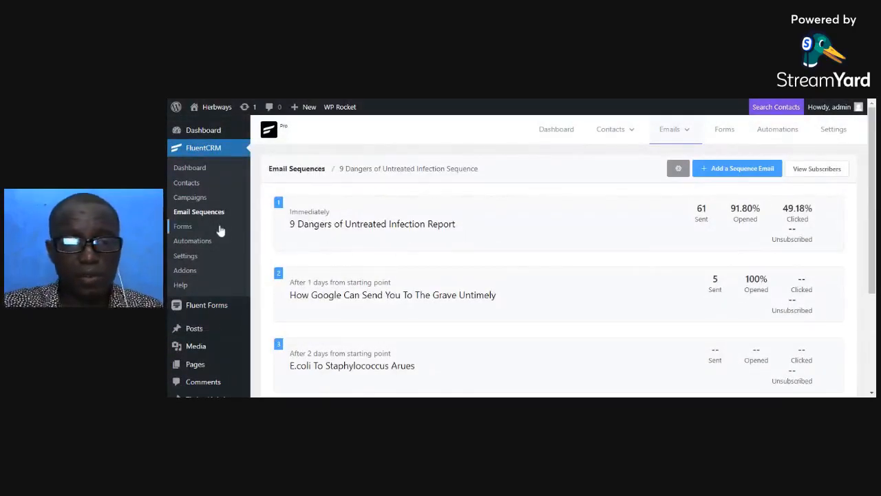
- Open the 9 Dangers of Untreated Infection automation funnel and examine its trigger and sequence action
left_click(197, 244)
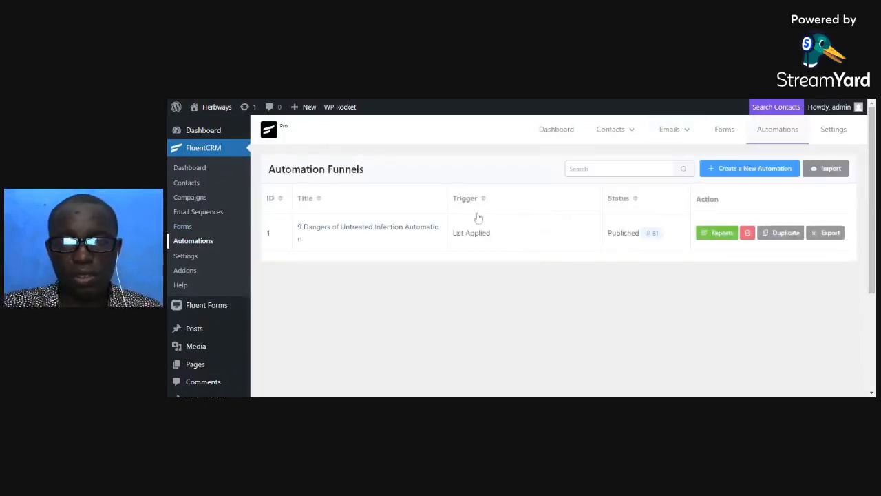
left_click(427, 232)
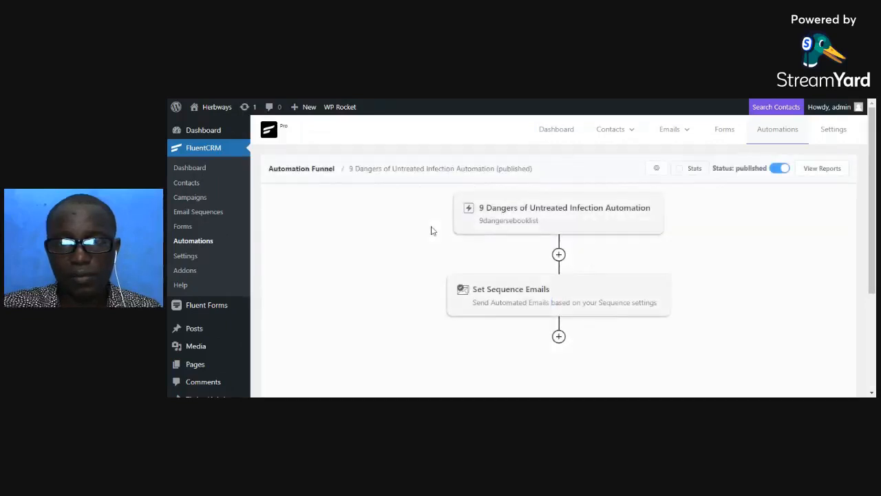
scroll(431, 231, "down", 2)
scroll(431, 230, "up", 2)
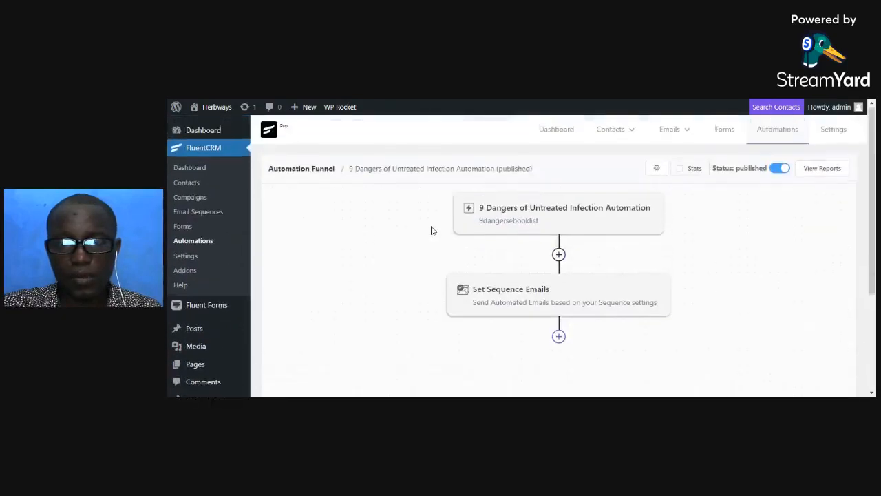
left_click(208, 152)
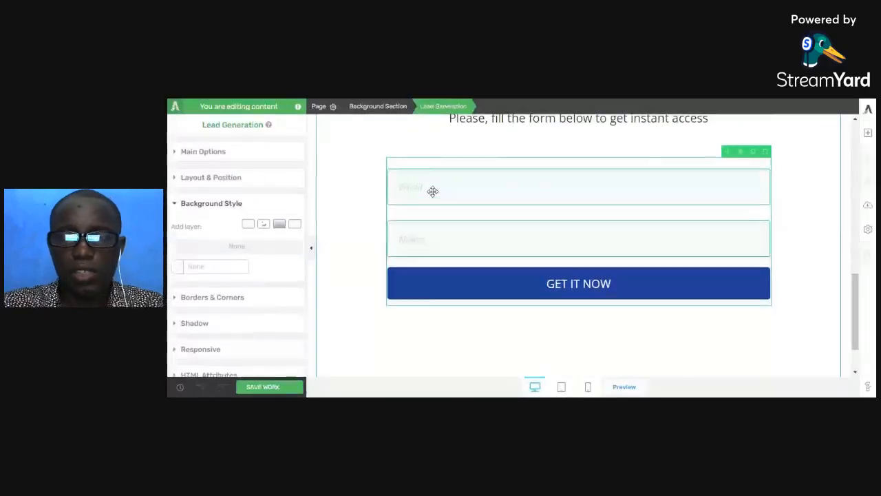
scroll(479, 200, "down", 1)
scroll(480, 201, "up", 3)
scroll(489, 228, "down", 2)
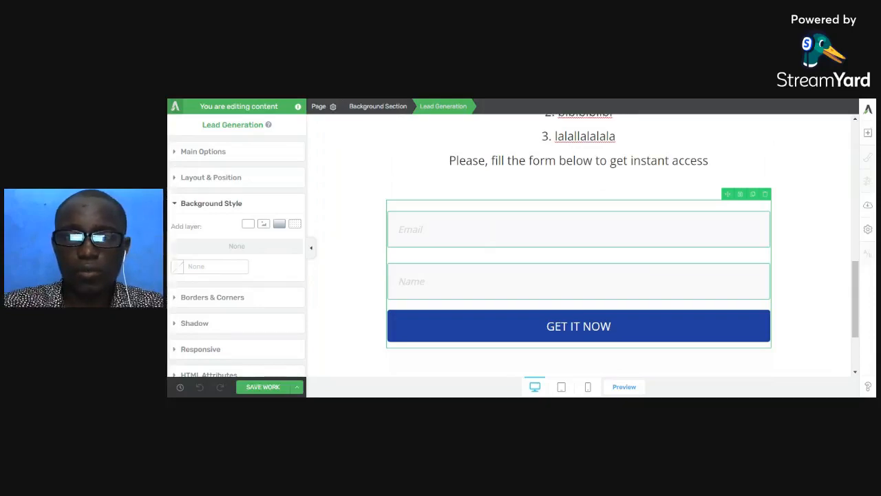
- Switch to the academy site's WordPress pages list and create a new page titled "Download Page"
key("ctrl+shift+Tab")
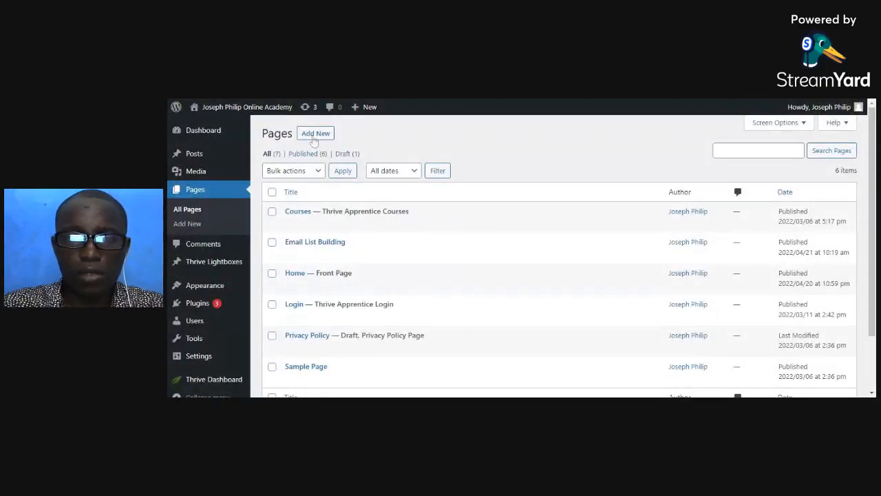
mouse_move(339, 250)
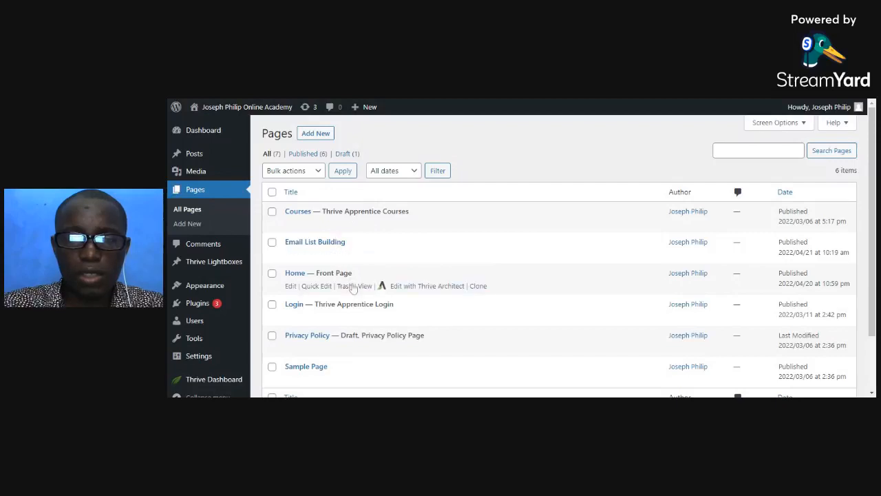
scroll(352, 288, "down", 2)
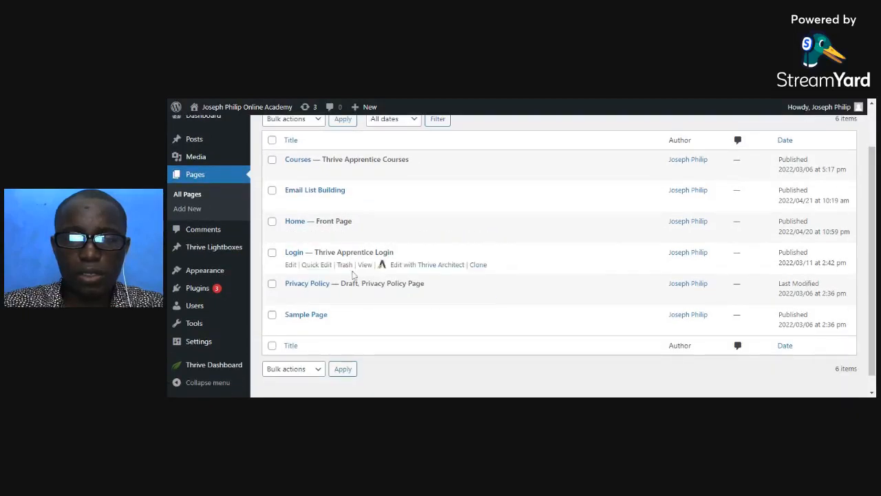
scroll(337, 193, "up", 2)
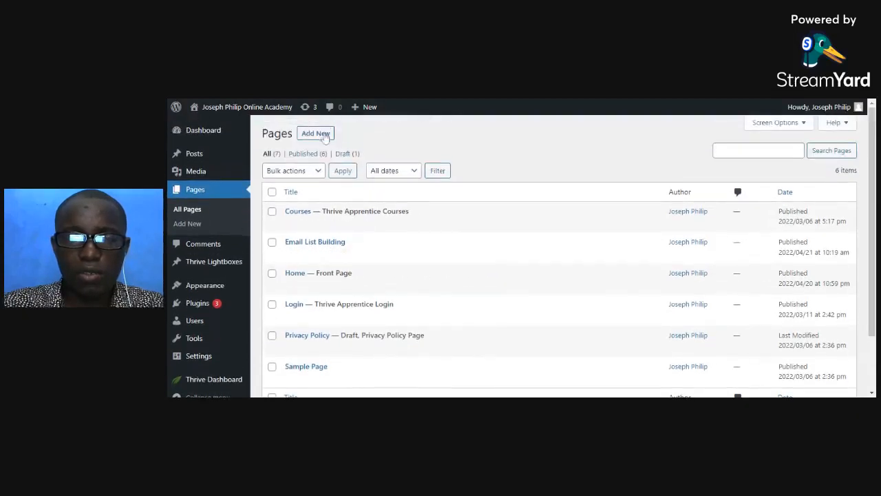
left_click(326, 138)
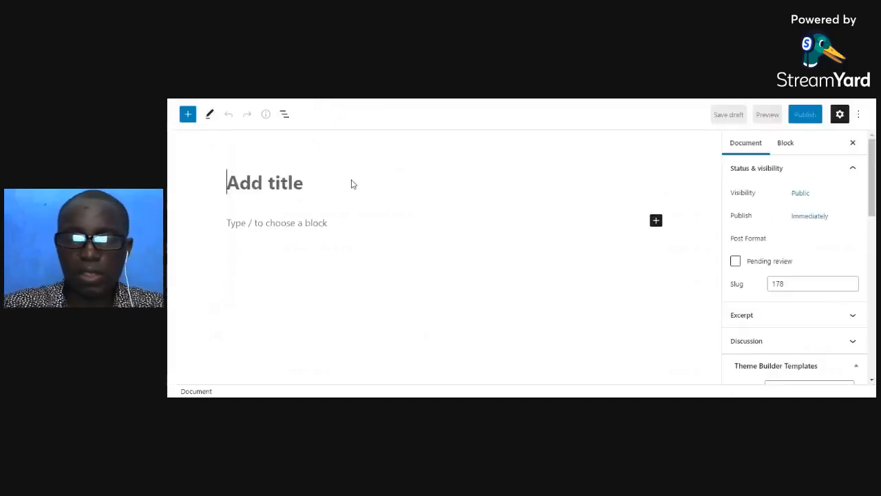
type("Download")
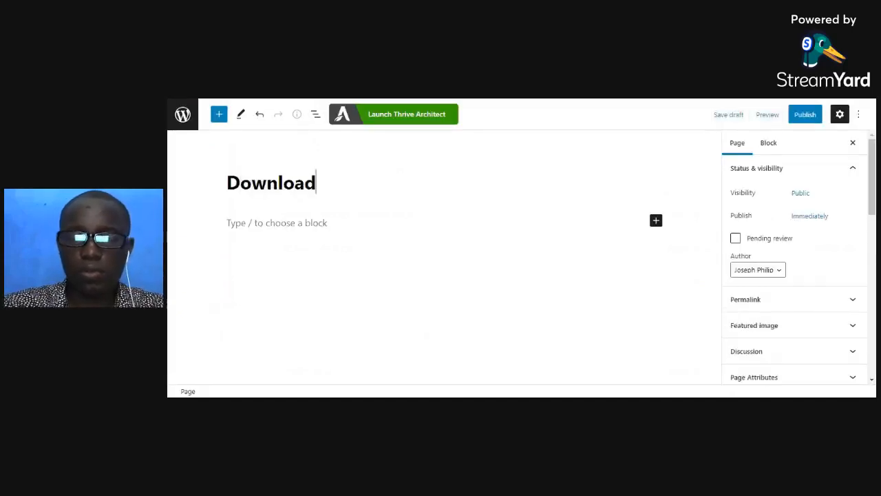
type(" Page")
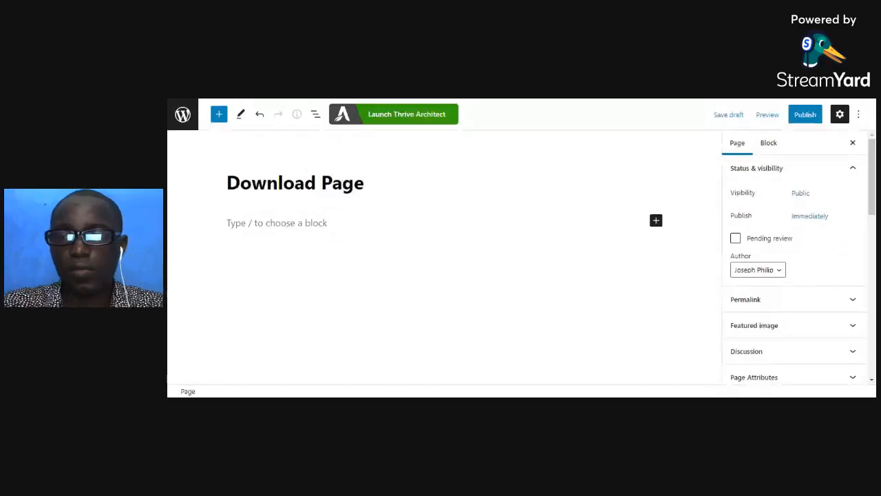
- Publish the Download Page and copy its page address
left_click(805, 115)
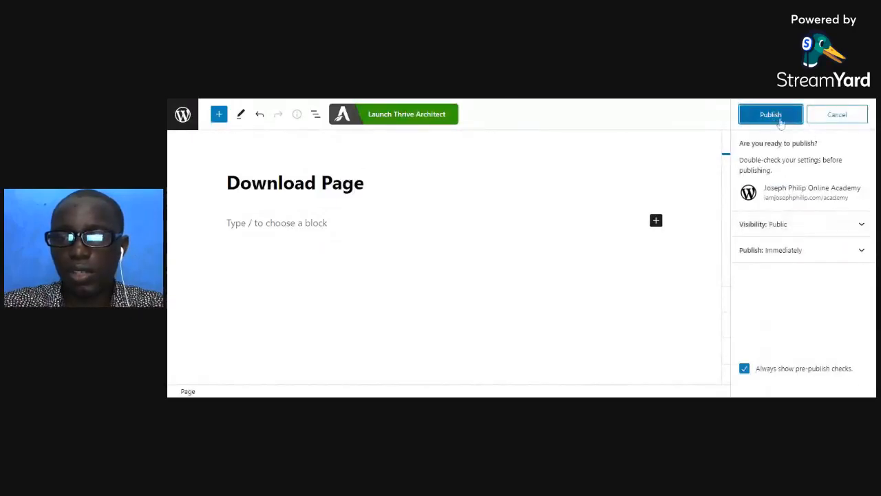
left_click(784, 123)
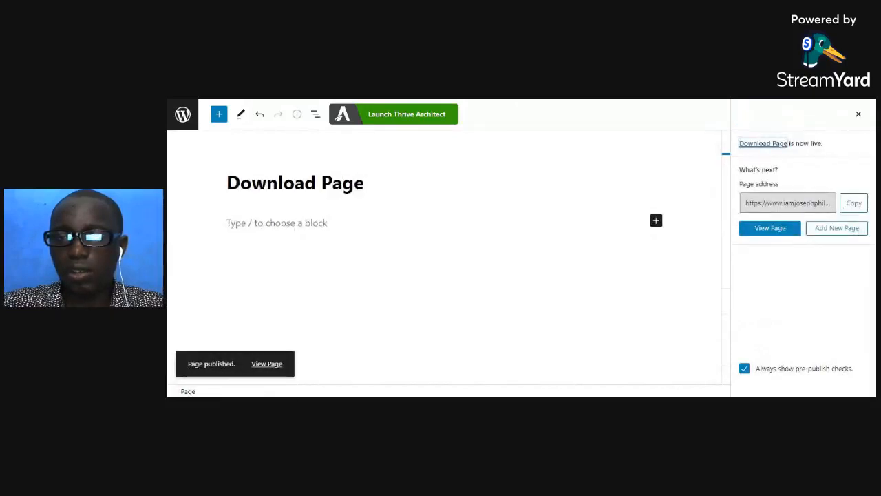
left_click(854, 203)
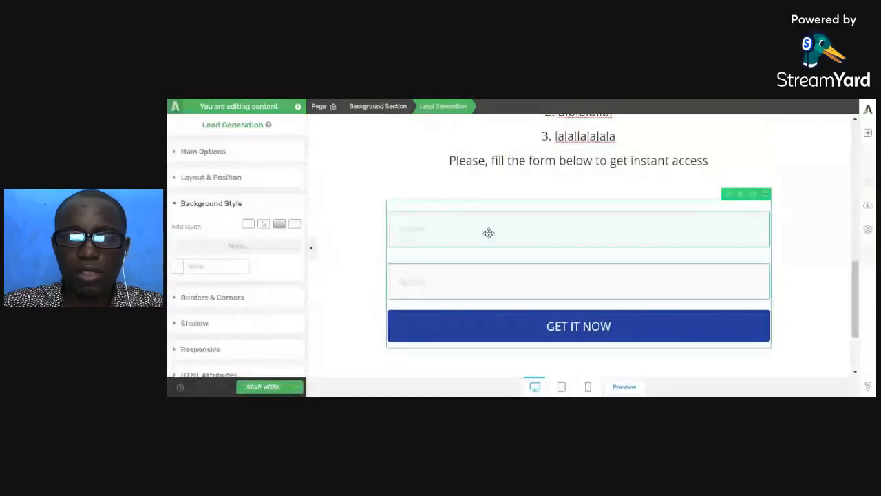
- Set the lead generation form's redirect target URL to the copied Download Page address in Thrive Architect and save the page
left_click(195, 153)
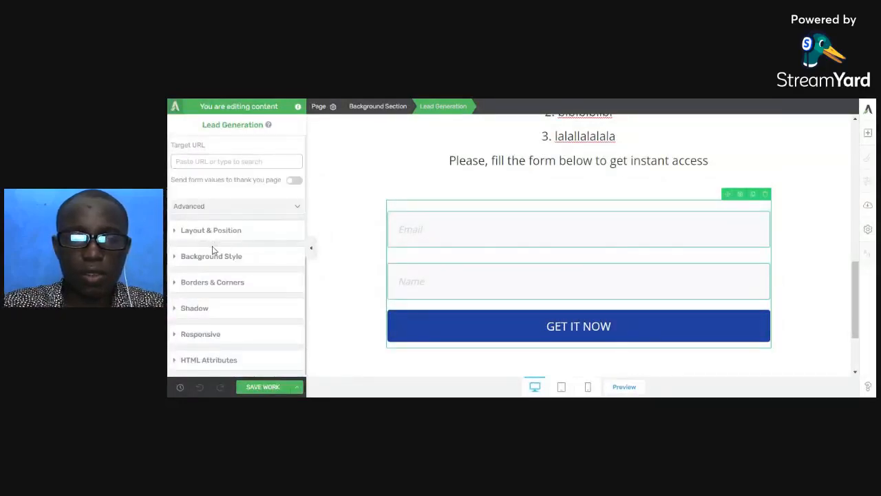
scroll(220, 261, "up", 5)
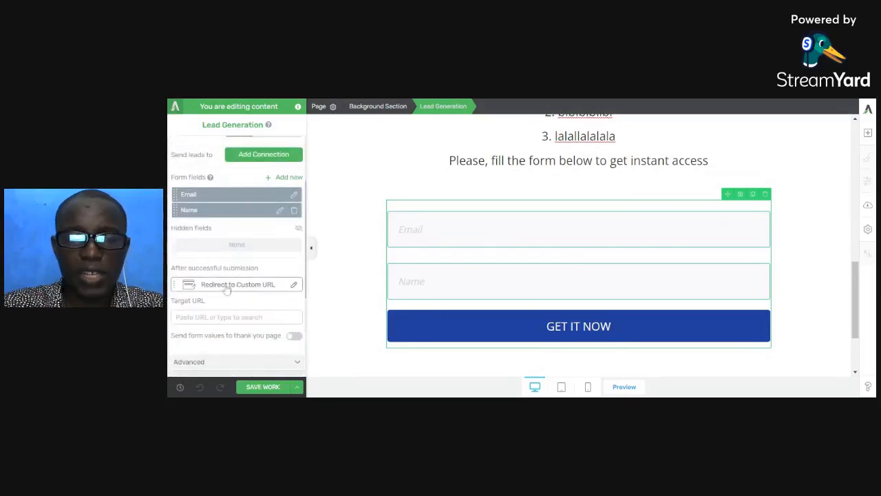
left_click(229, 316)
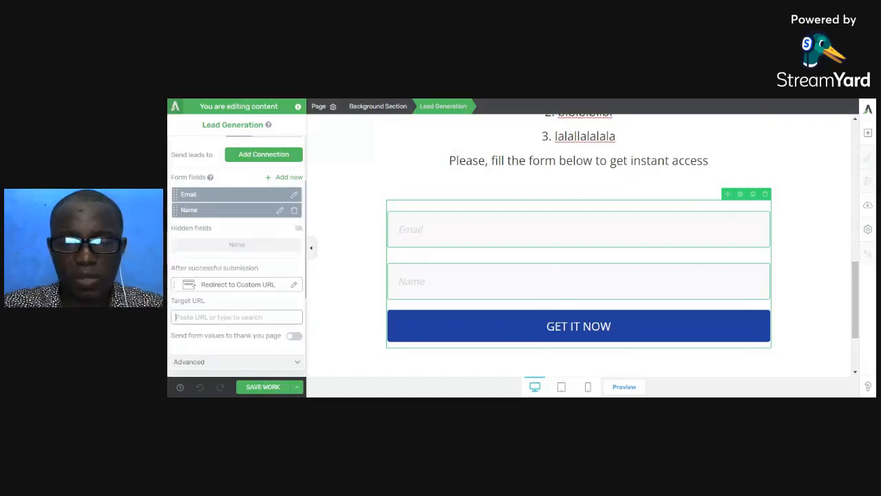
key("ctrl+v")
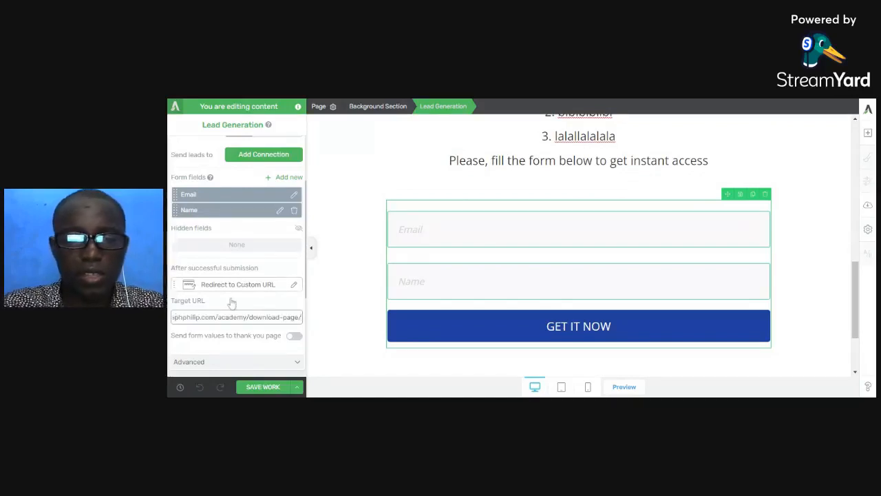
scroll(232, 300, "down", 1)
left_click(263, 387)
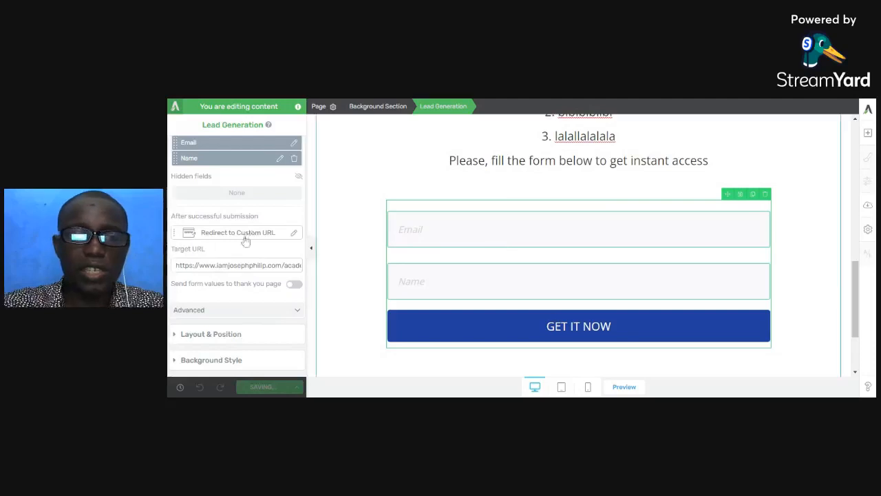
scroll(244, 244, "up", 2)
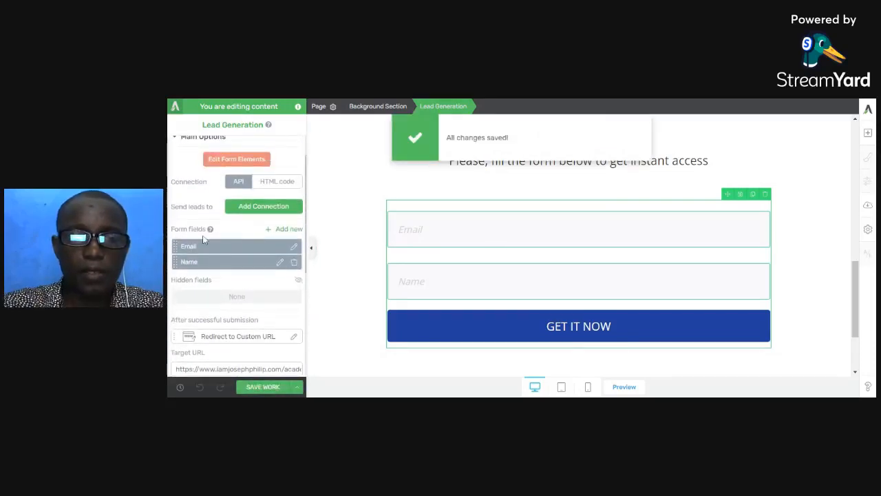
left_click(253, 210)
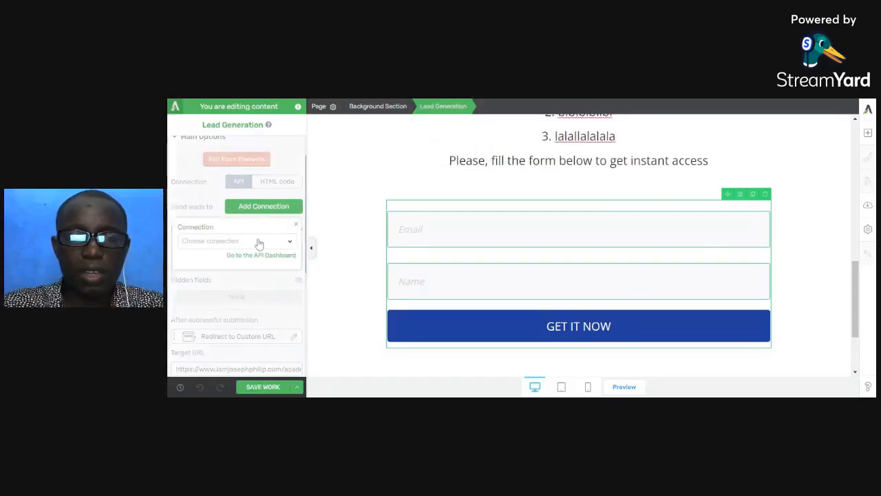
left_click(258, 241)
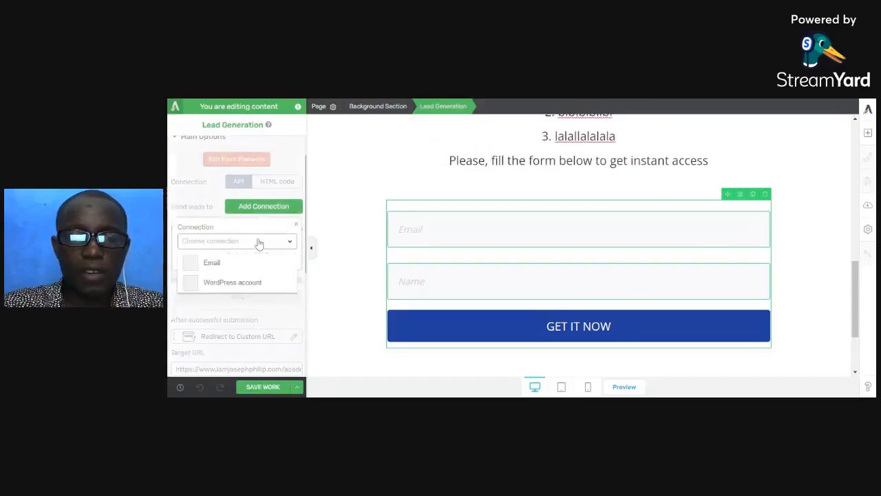
left_click(221, 265)
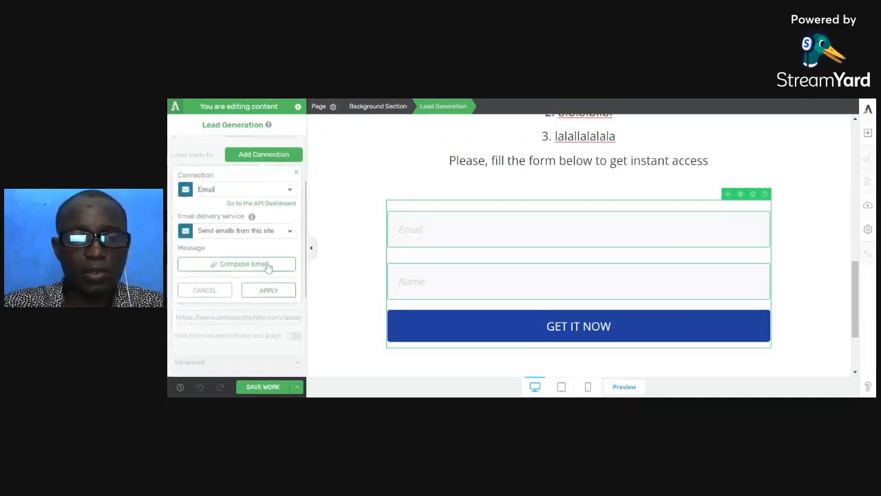
left_click(285, 235)
left_click(284, 237)
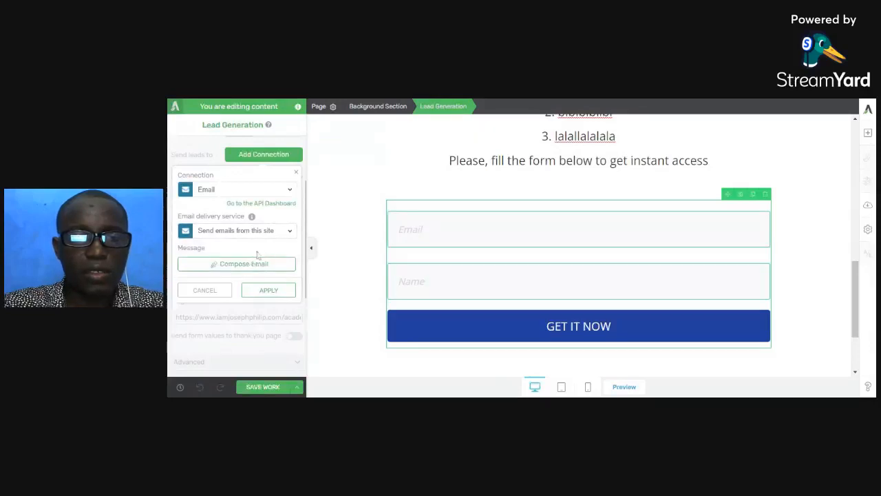
scroll(252, 255, "up", 2)
scroll(217, 272, "down", 2)
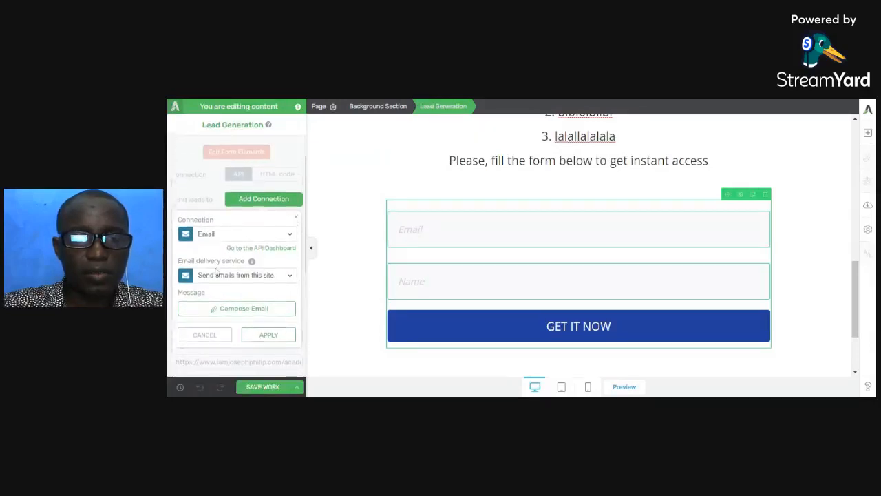
left_click(224, 290)
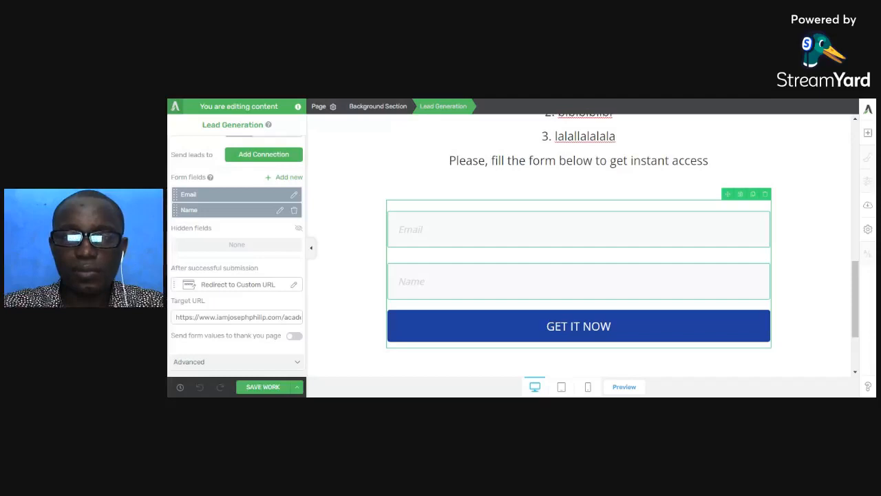
- Add an Email connection to the lead generation form, keeping "Send emails from this site" as the delivery service, and apply it
scroll(217, 319, "down", 1)
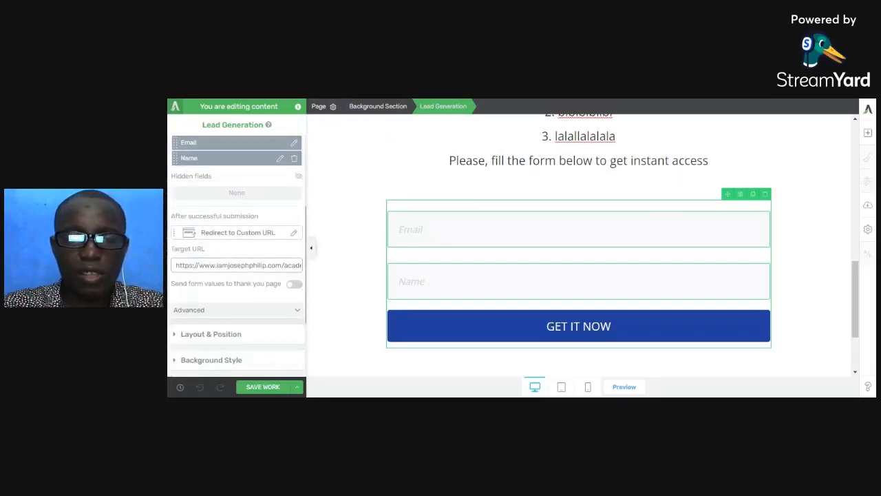
scroll(371, 264, "up", 2)
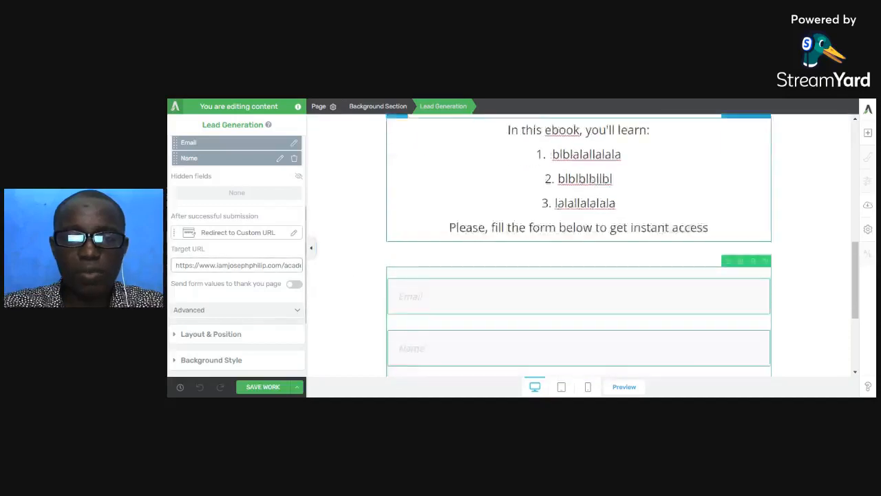
scroll(437, 285, "down", 2)
scroll(232, 255, "up", 2)
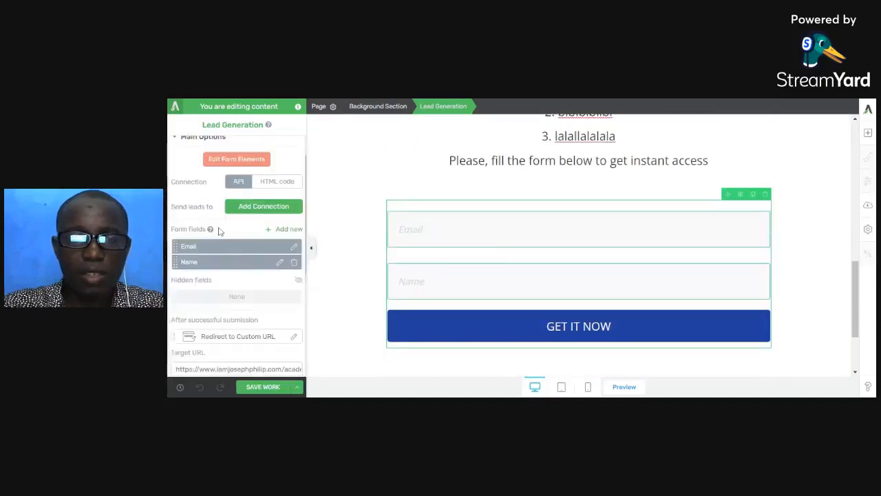
left_click(262, 207)
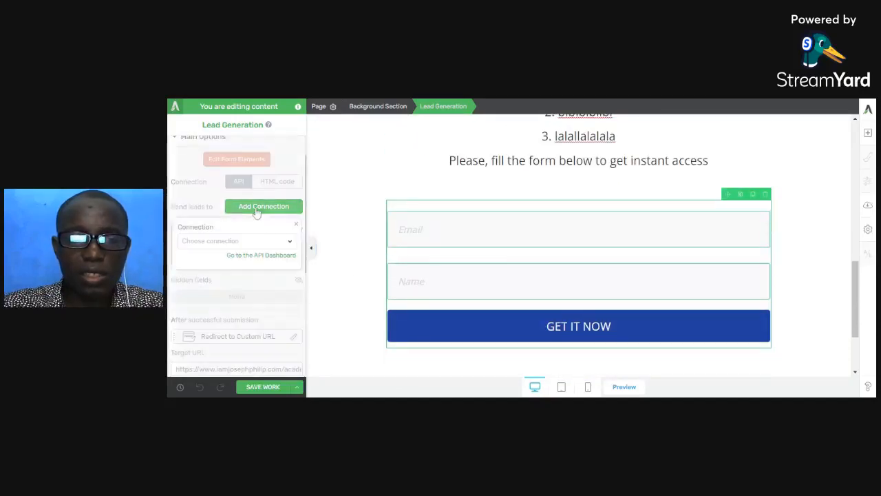
left_click(253, 242)
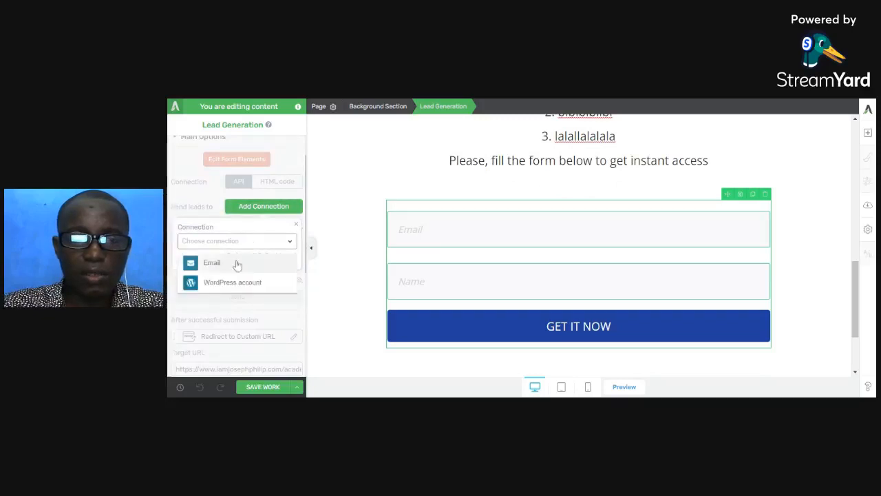
left_click(228, 263)
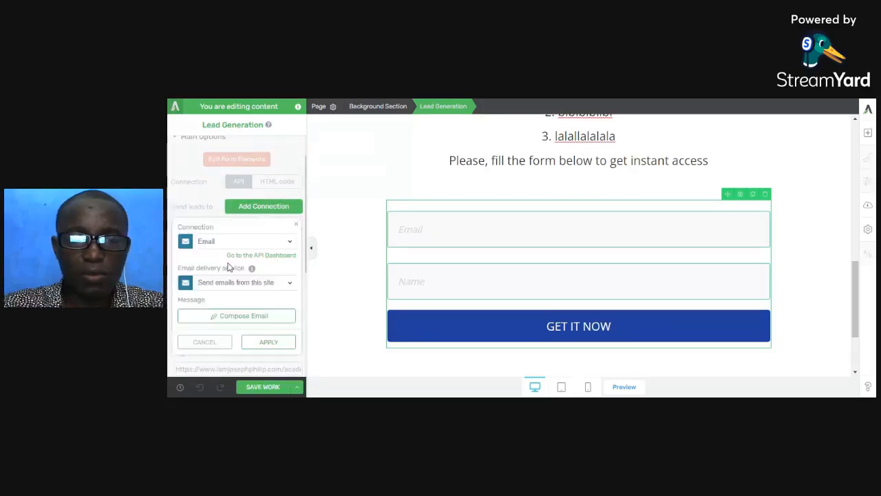
left_click(265, 342)
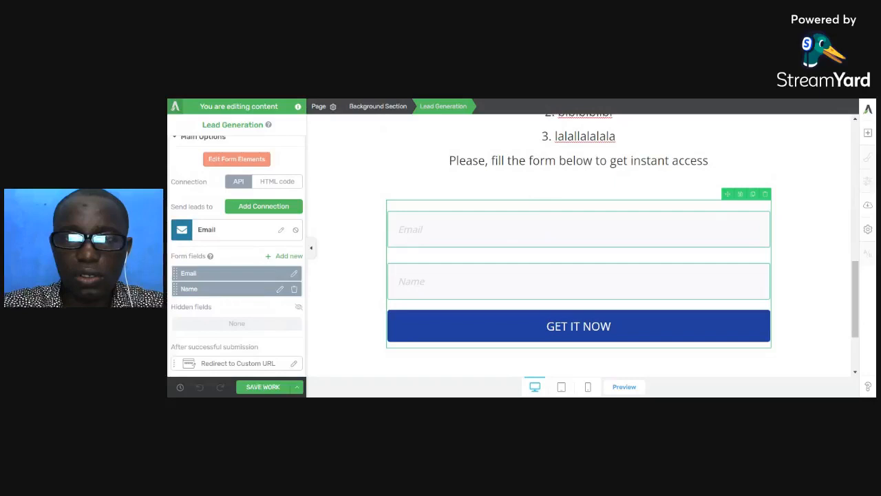
- Switch to the Download Page in WordPress, launch Thrive Architect on it and choose to create a Pre-built Landing Page
key("ctrl+Tab")
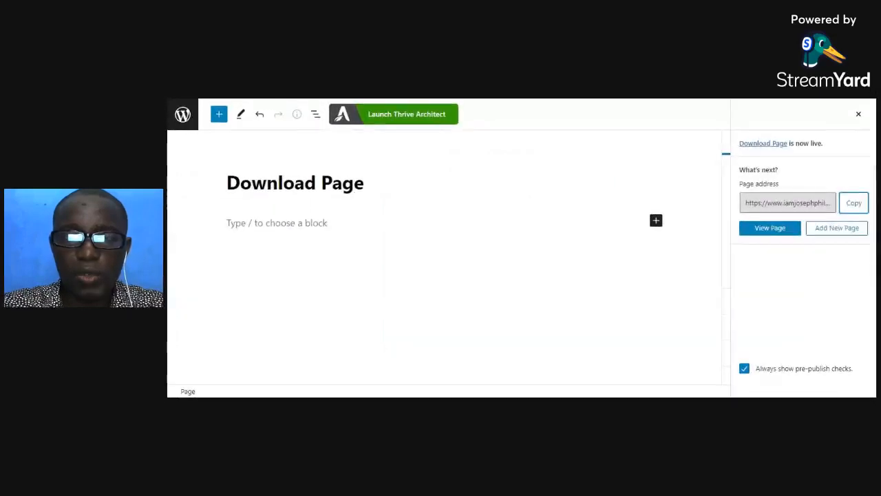
left_click(427, 114)
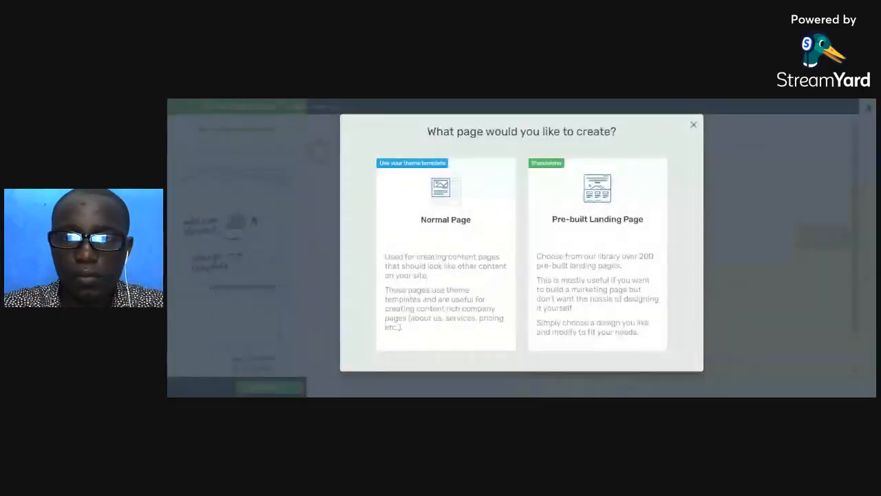
left_click(597, 256)
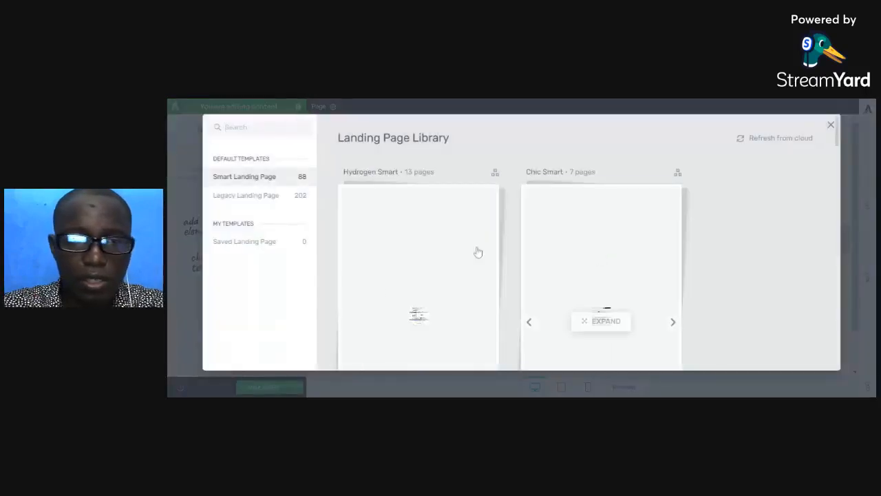
- Find the Atomic set among the Legacy Landing Page templates and apply its Atomic Download Page template
left_click(246, 195)
scroll(486, 259, "down", 3)
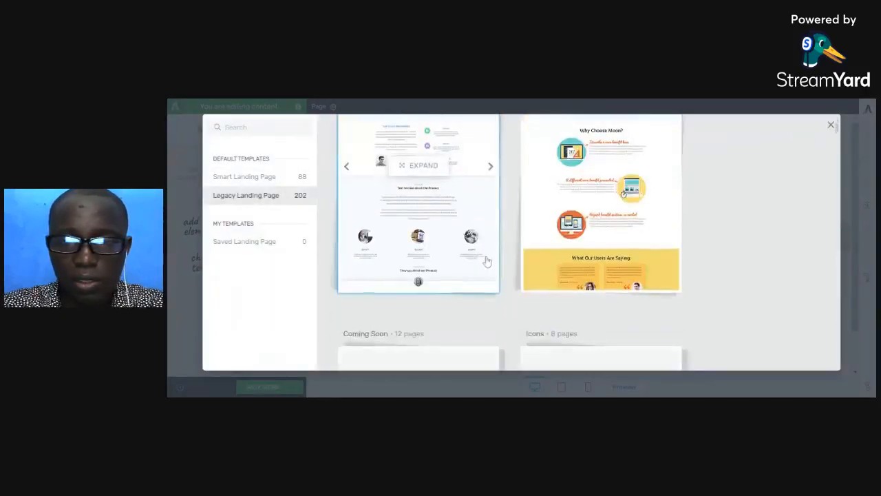
scroll(486, 260, "down", 7)
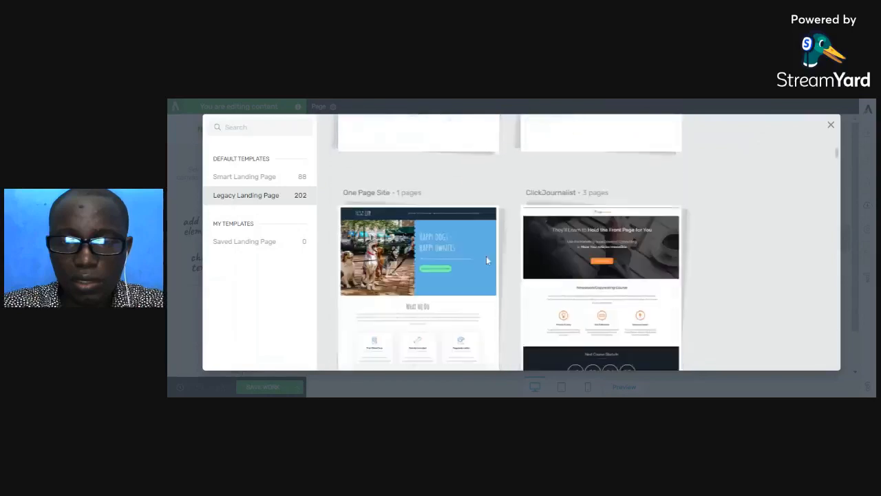
scroll(486, 261, "down", 2)
scroll(486, 260, "down", 5)
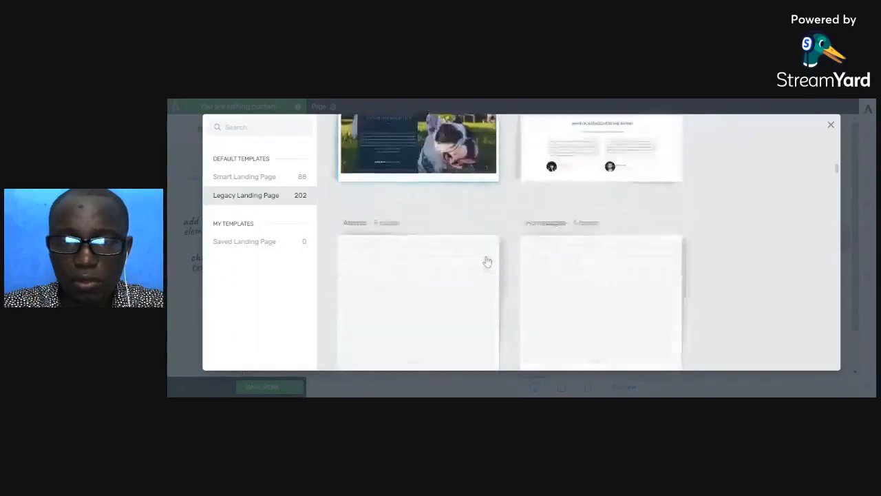
left_click(440, 268)
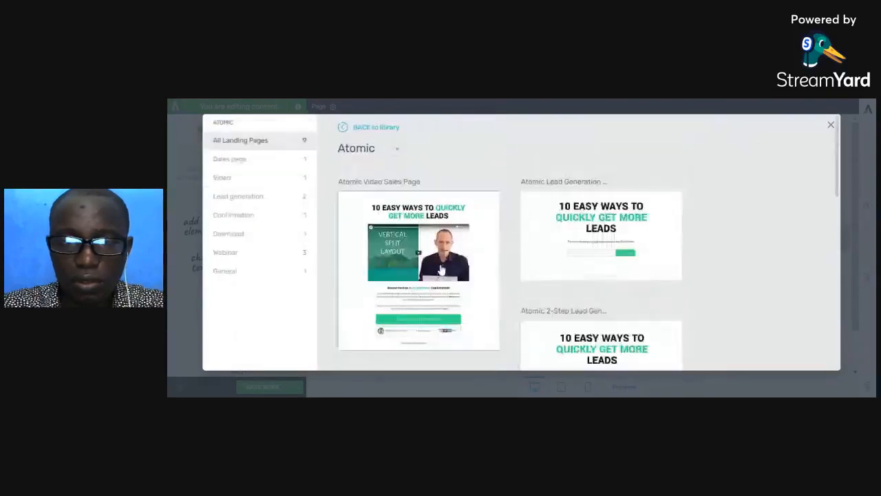
left_click(243, 238)
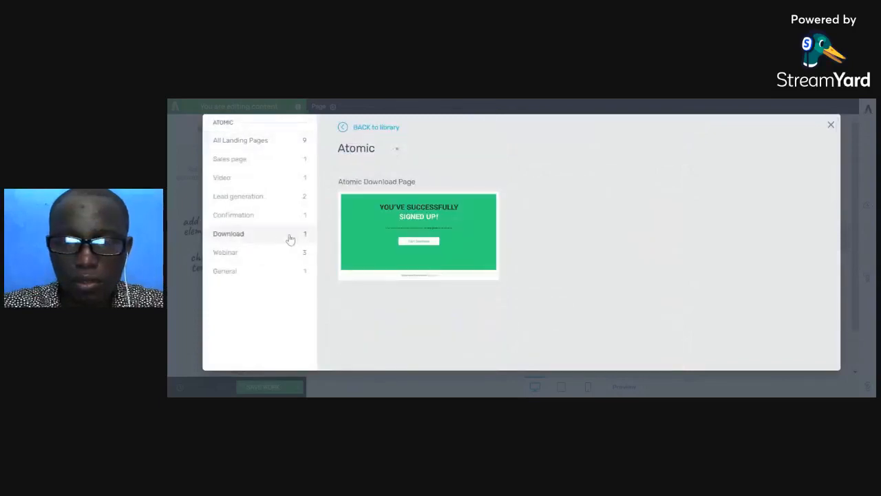
left_click(426, 241)
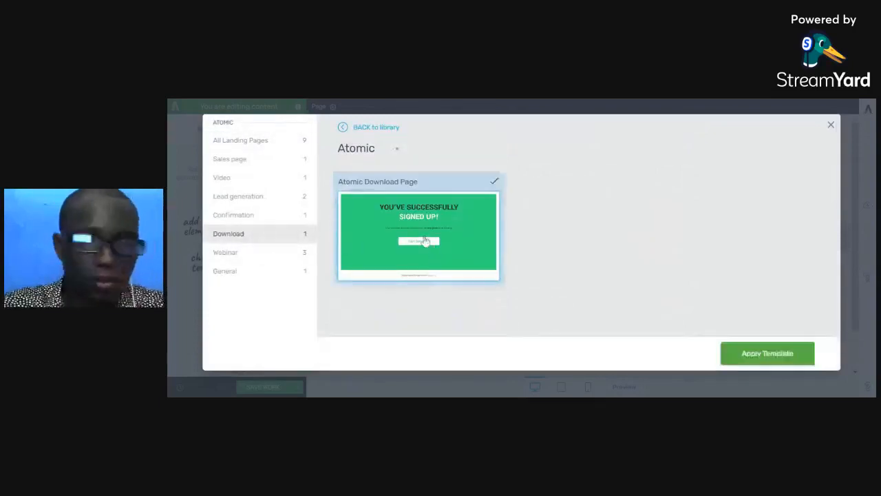
left_click(768, 355)
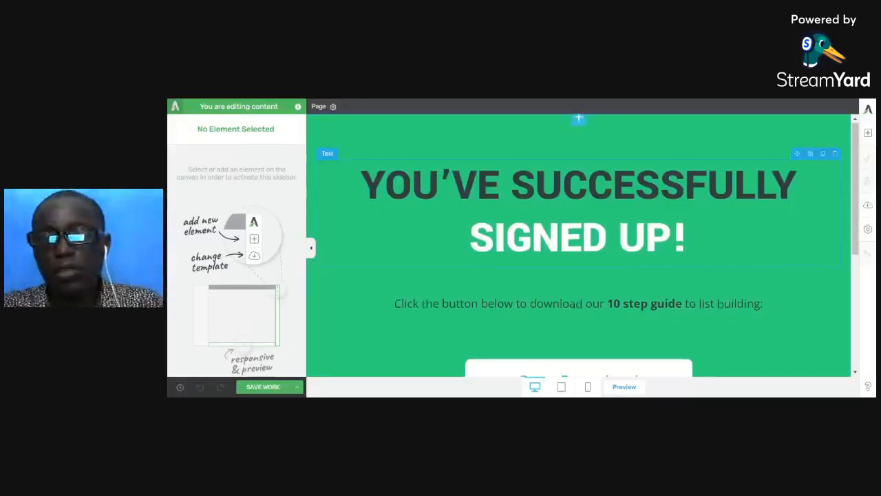
- Reword the line under the headline to read "Click the button below to download our the ebook:"
scroll(624, 262, "down", 2)
scroll(624, 262, "up", 2)
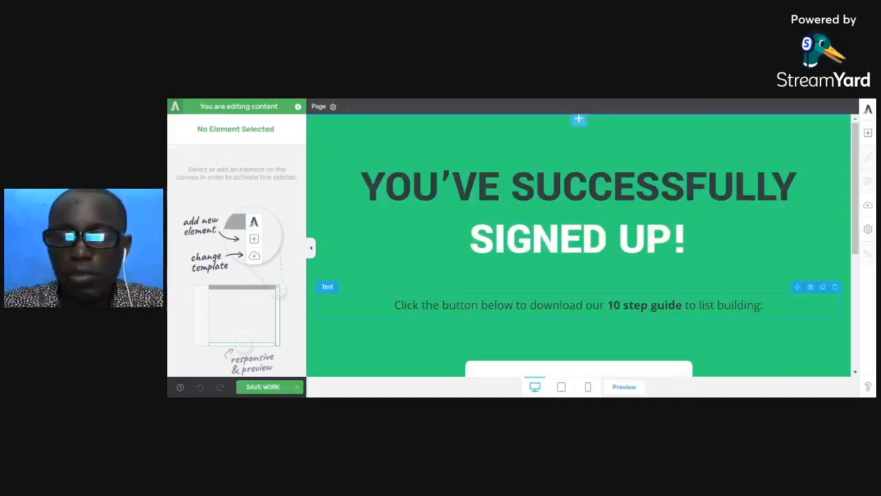
left_click_drag(608, 305, 761, 305)
type("load our t")
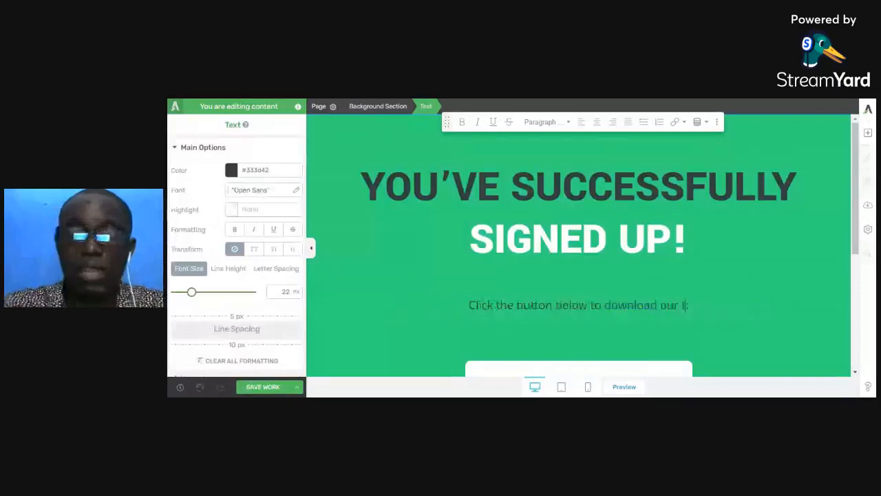
type("he ebook")
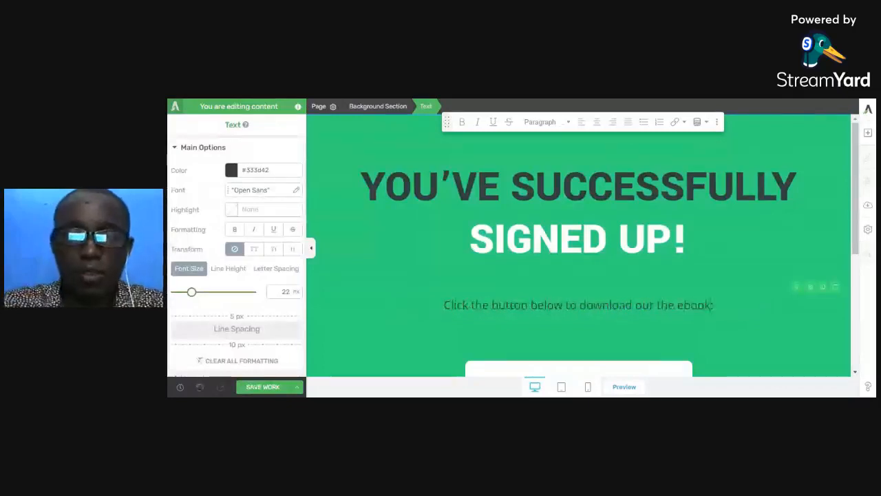
- Change the background section's colour from green to a bright blue and apply it
left_click(364, 138)
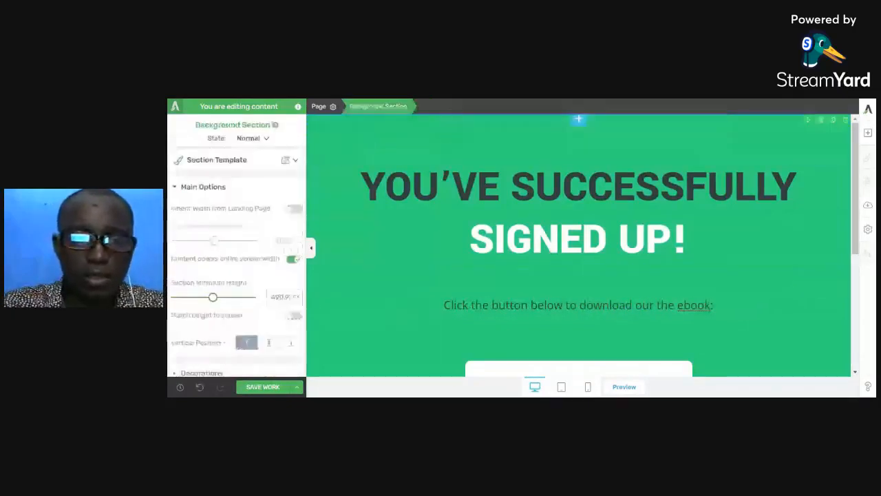
scroll(236, 272, "down", 3)
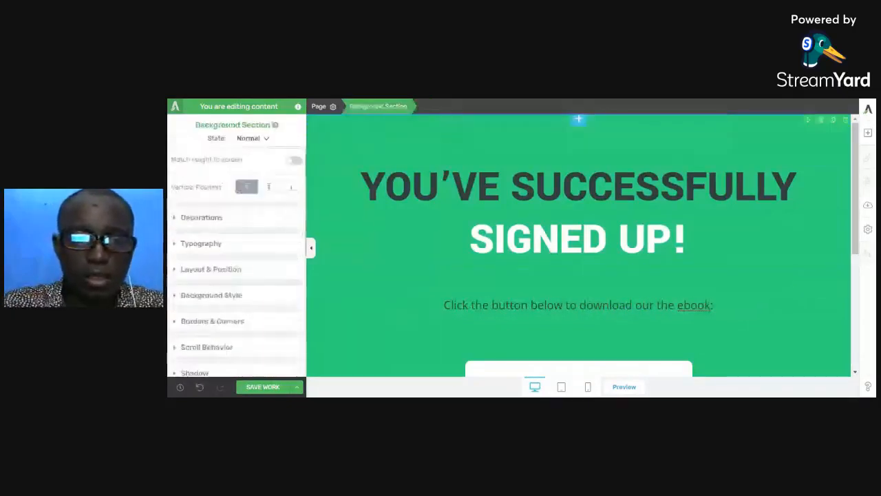
left_click(236, 295)
scroll(206, 289, "down", 2)
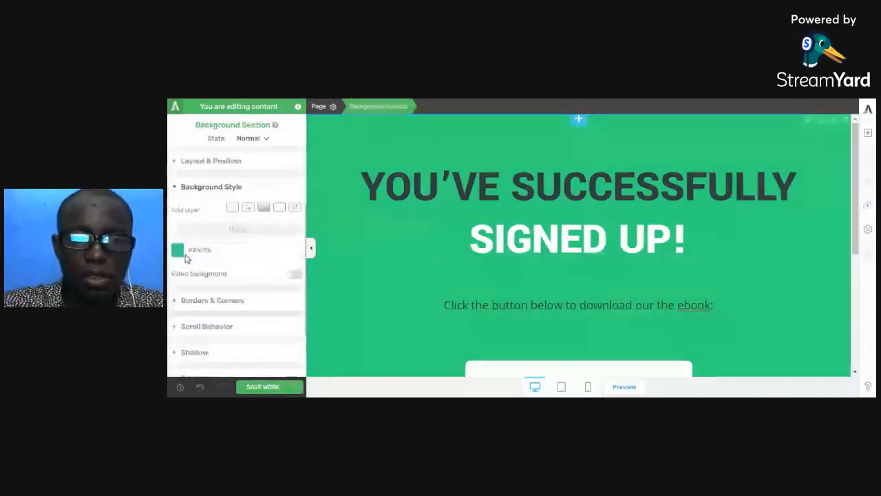
left_click(181, 252)
scroll(234, 289, "down", 2)
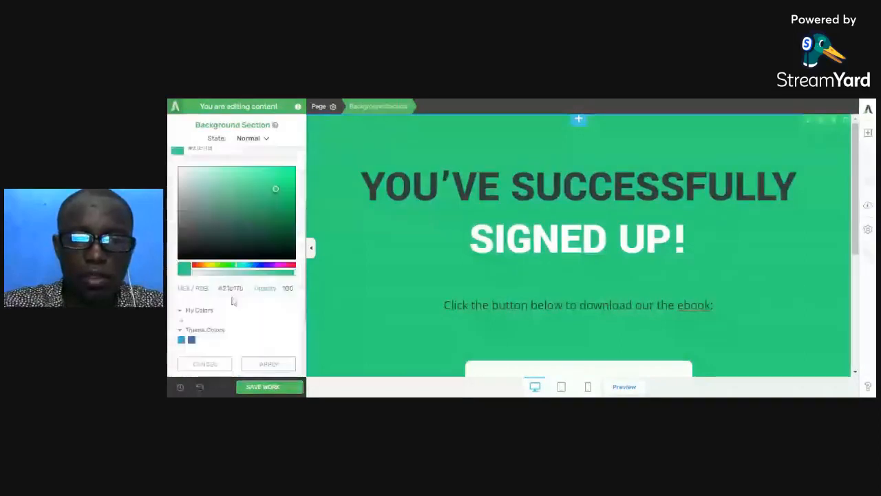
left_click(258, 266)
left_click(259, 208)
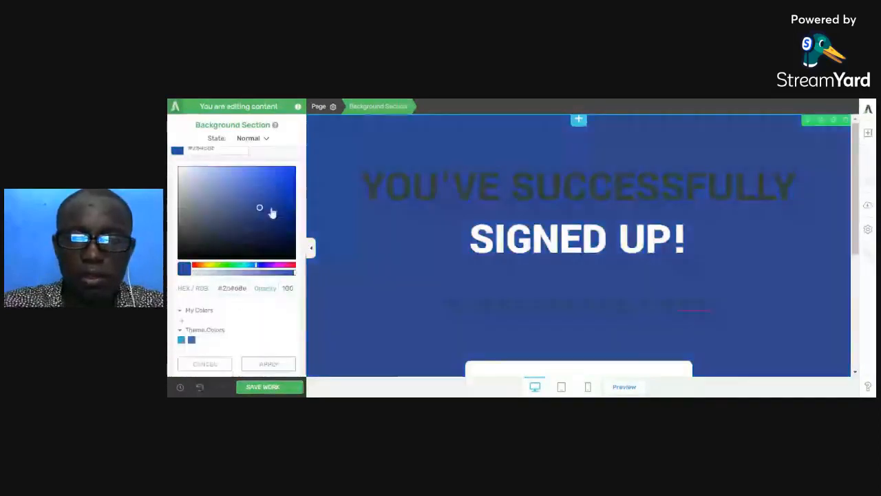
left_click(282, 186)
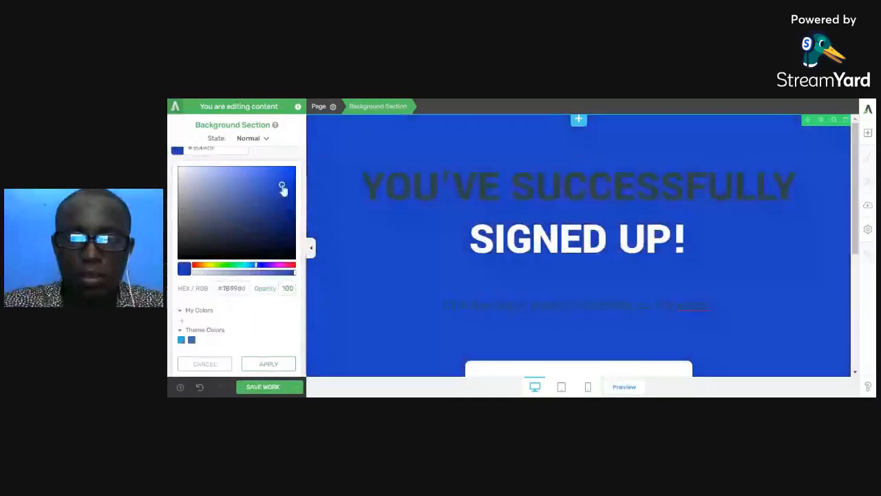
left_click(284, 180)
left_click(280, 366)
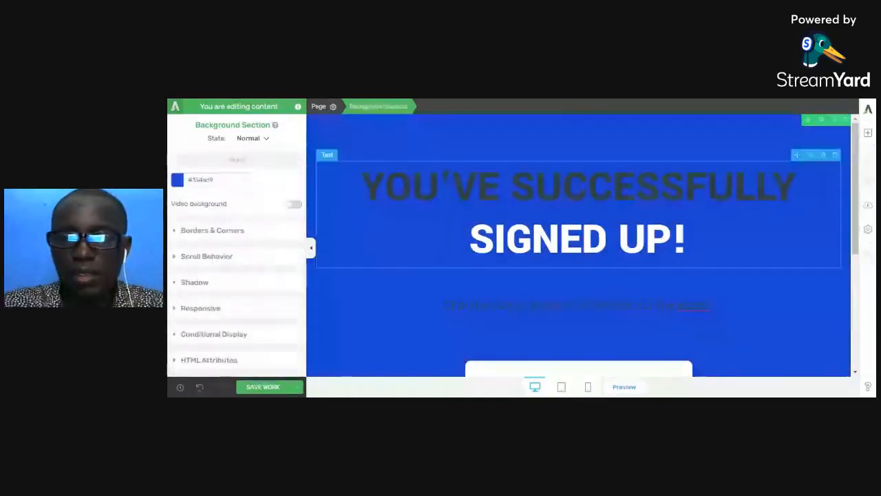
- Set the text colour of the entire "You've successfully signed up!" headline to white (#ffffff)
triple_click(482, 189)
scroll(252, 205, "up", 2)
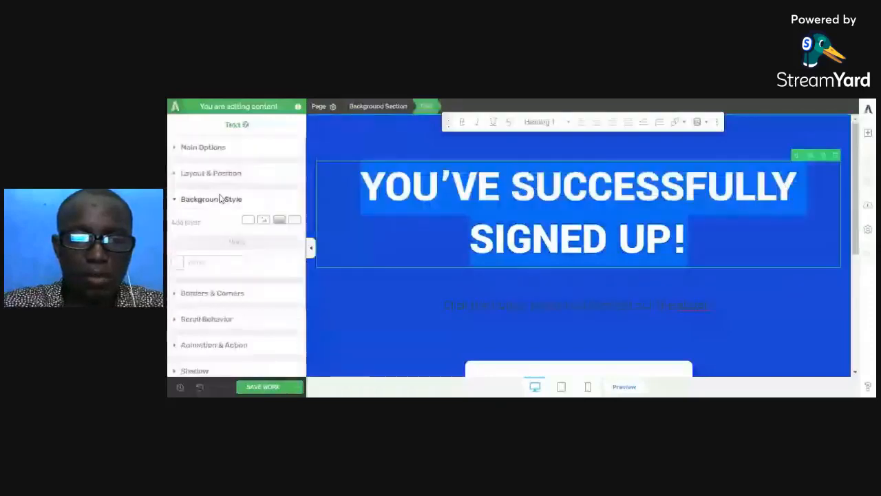
left_click(222, 148)
left_click(230, 170)
left_click_drag(203, 217, 176, 151)
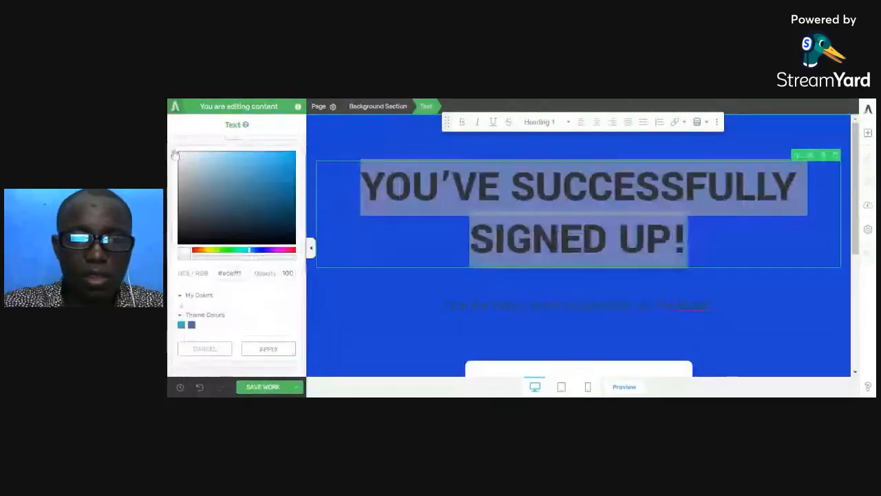
left_click(272, 351)
- Set the download instruction line's text colour to white (#ffffff) and save the page
left_click(490, 286)
left_click(467, 298)
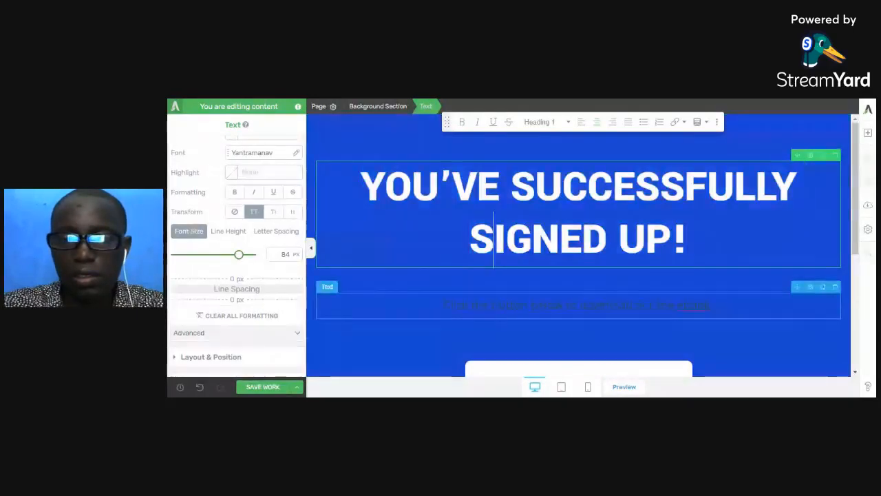
triple_click(480, 305)
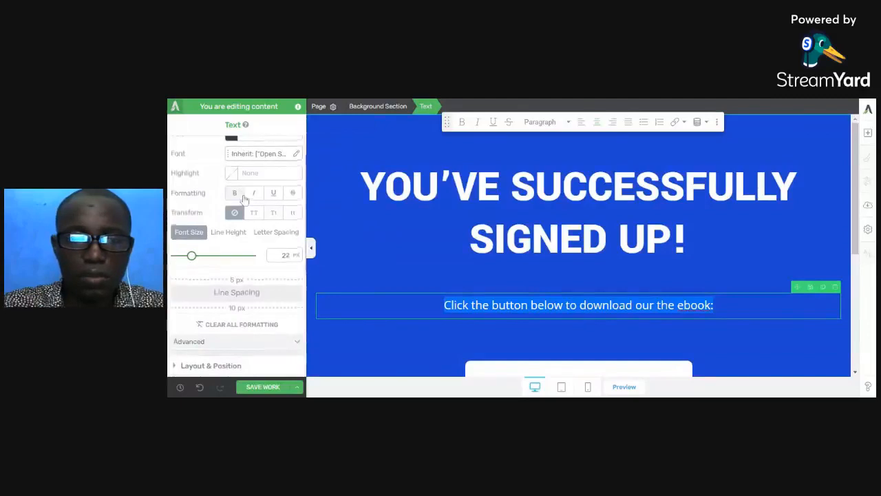
scroll(237, 180, "up", 1)
left_click(234, 172)
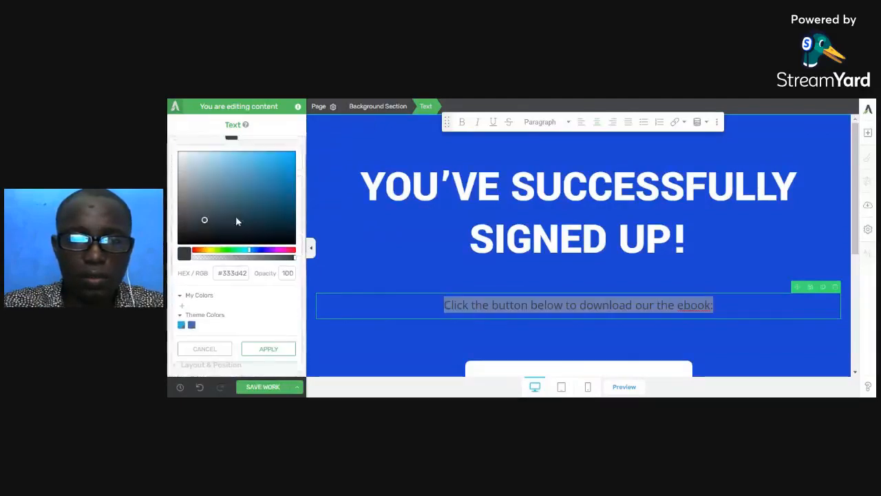
left_click_drag(201, 189, 173, 150)
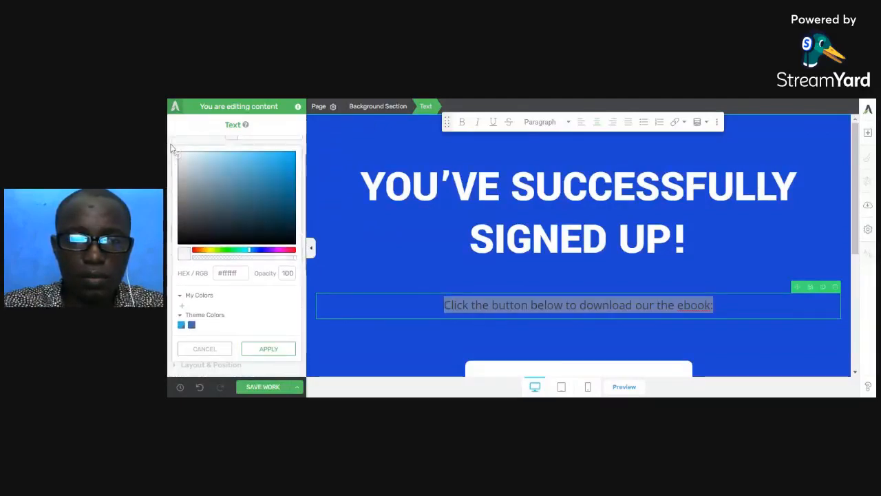
left_click(260, 349)
scroll(270, 308, "down", 3)
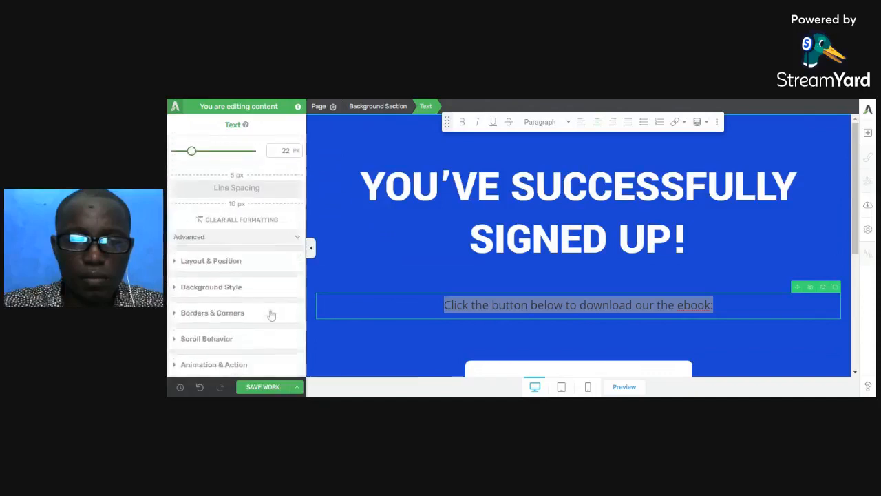
left_click(268, 387)
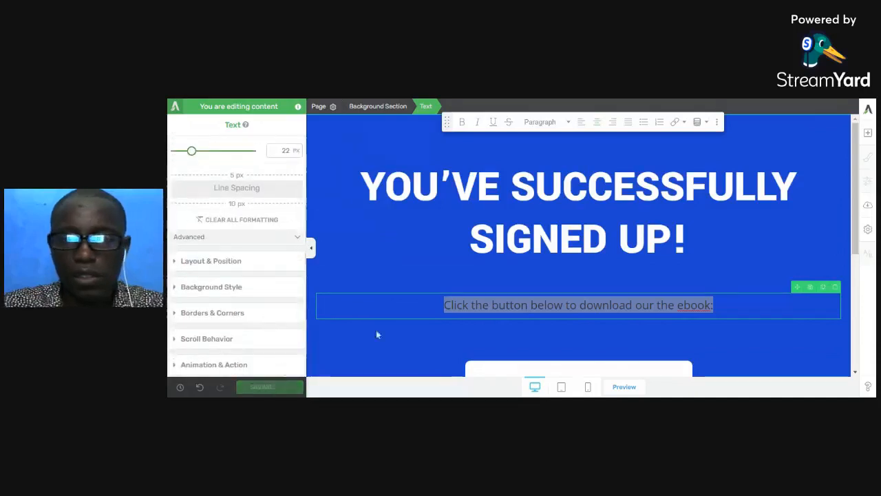
- Check how the headline, instruction line and download button look in the mobile layout, and return to the desktop layout
left_click(588, 388)
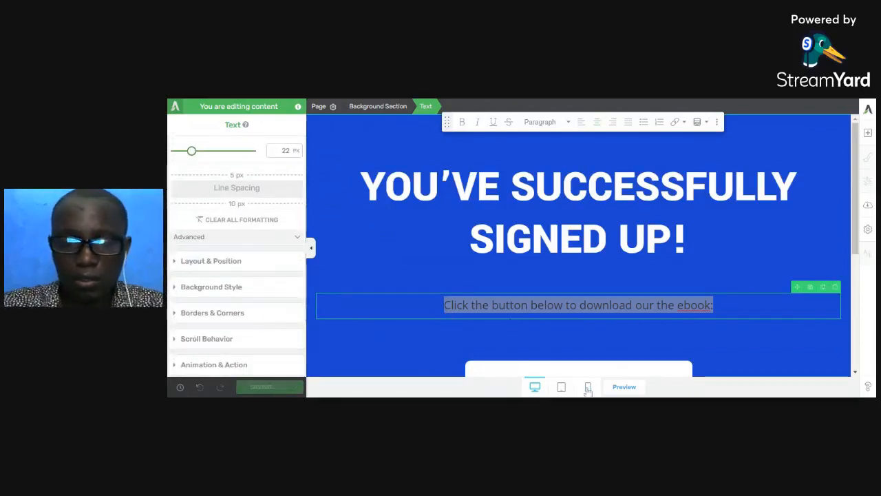
scroll(586, 345, "down", 1)
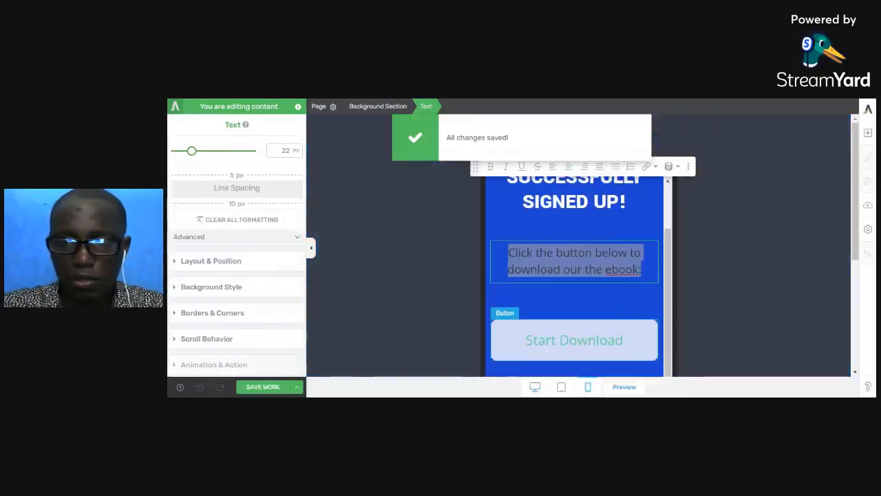
scroll(586, 338, "up", 2)
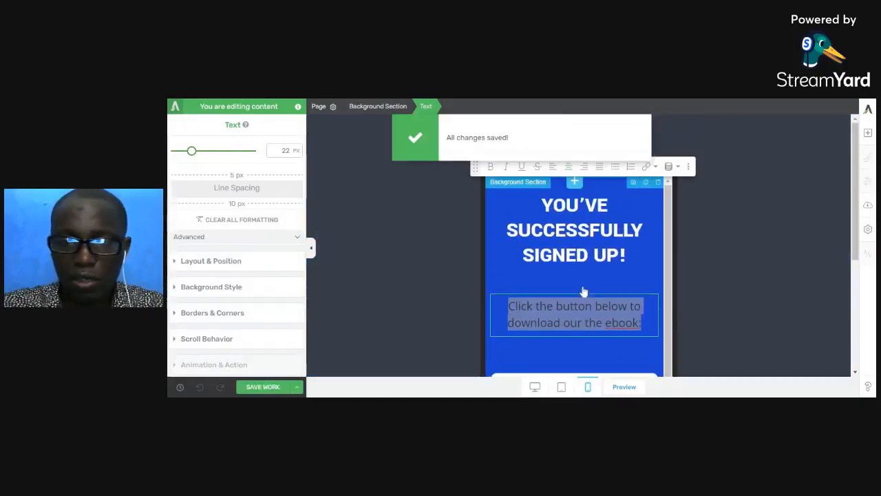
scroll(582, 297, "down", 2)
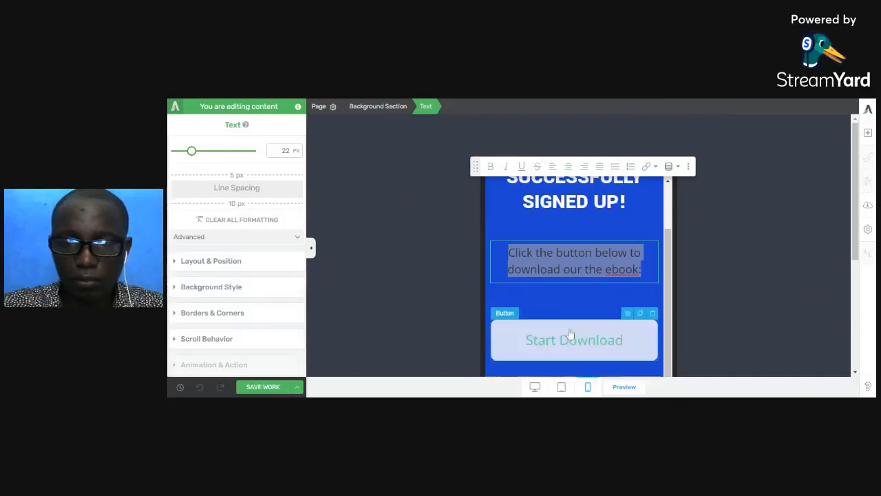
left_click(536, 387)
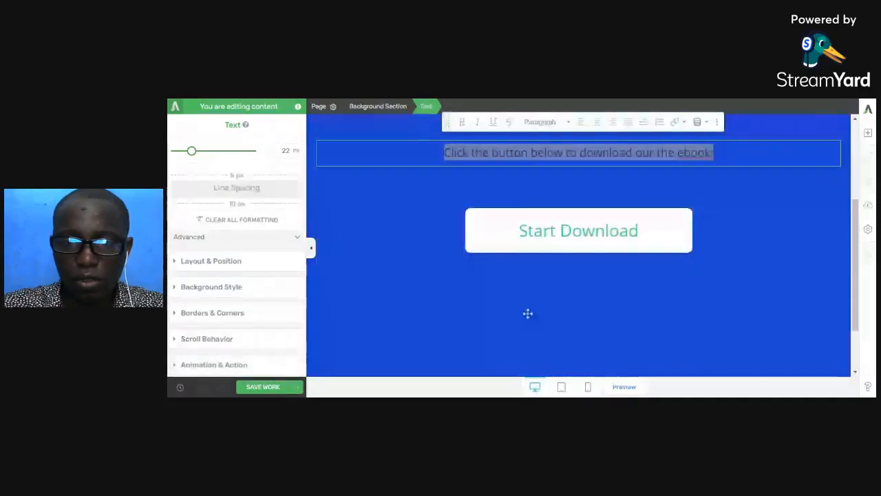
- Change the Start Download button's text colour from green to dark blue (#2130c1) and apply it
left_click(528, 209)
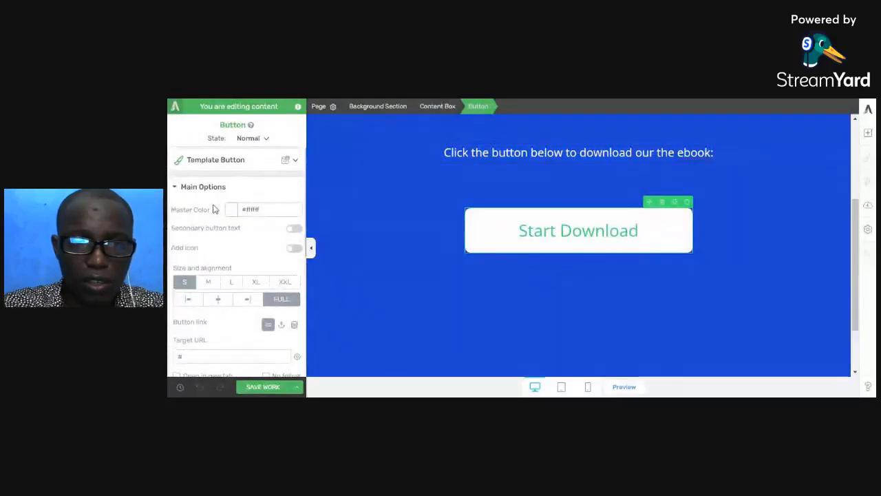
scroll(213, 208, "down", 1)
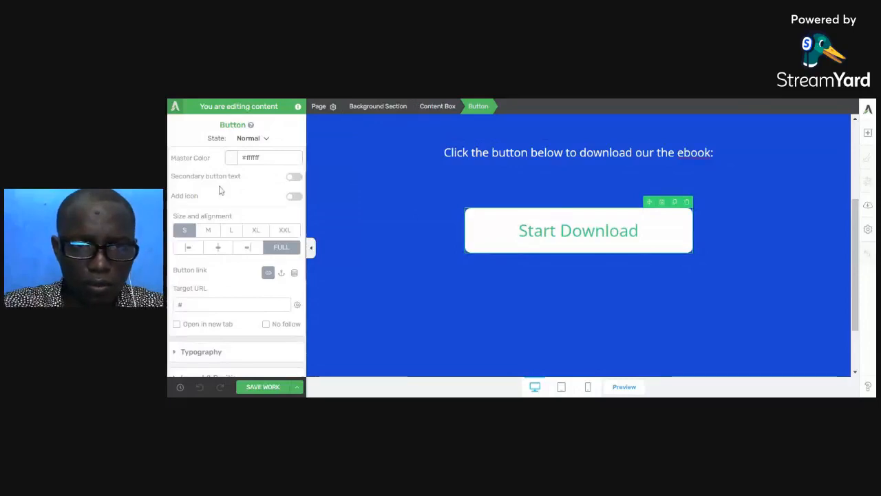
scroll(220, 190, "down", 1)
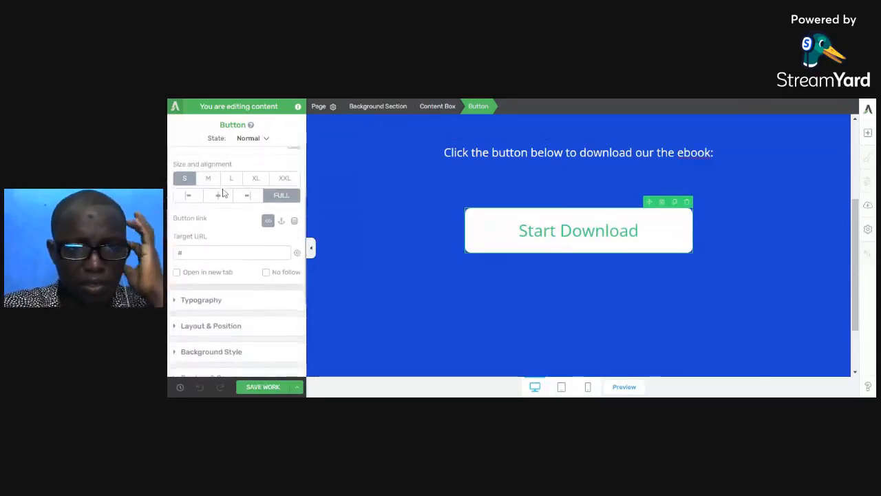
left_click(226, 300)
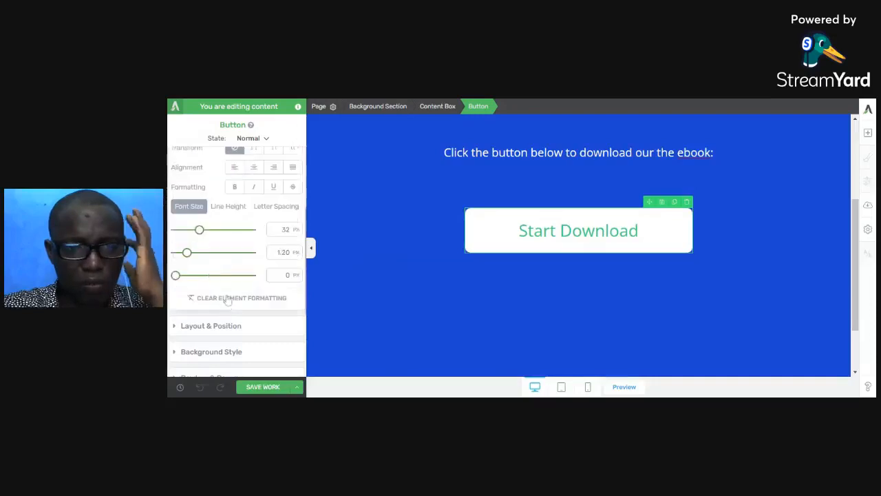
scroll(235, 262, "up", 3)
left_click(232, 257)
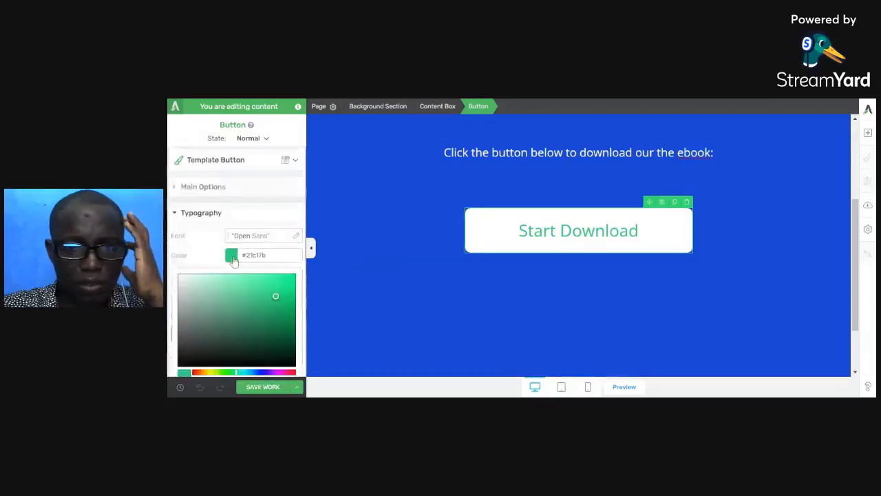
scroll(255, 303, "down", 2)
left_click(258, 250)
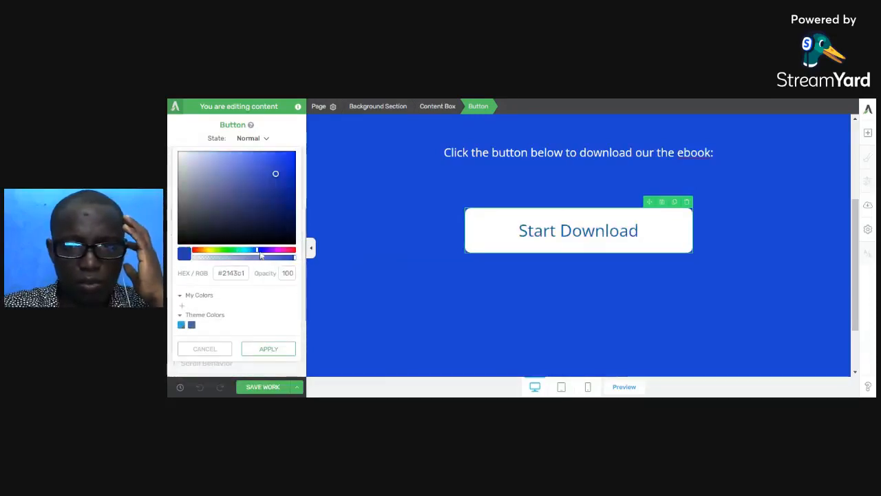
left_click(259, 251)
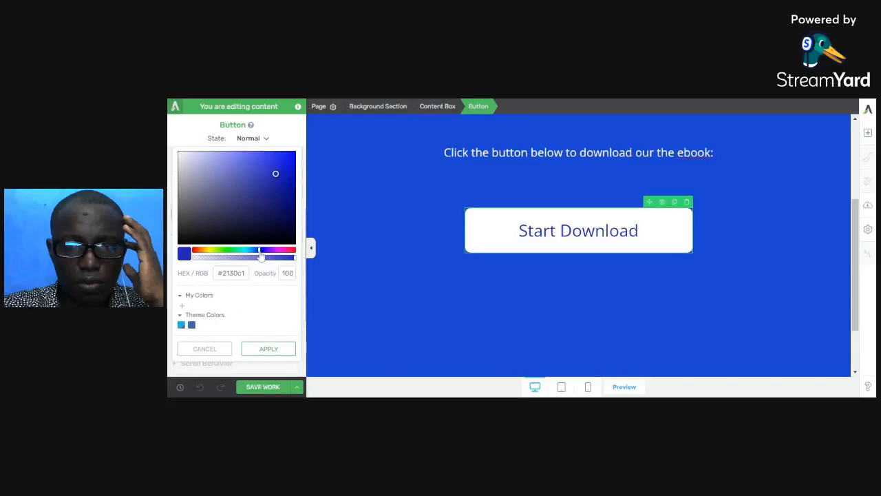
left_click(266, 351)
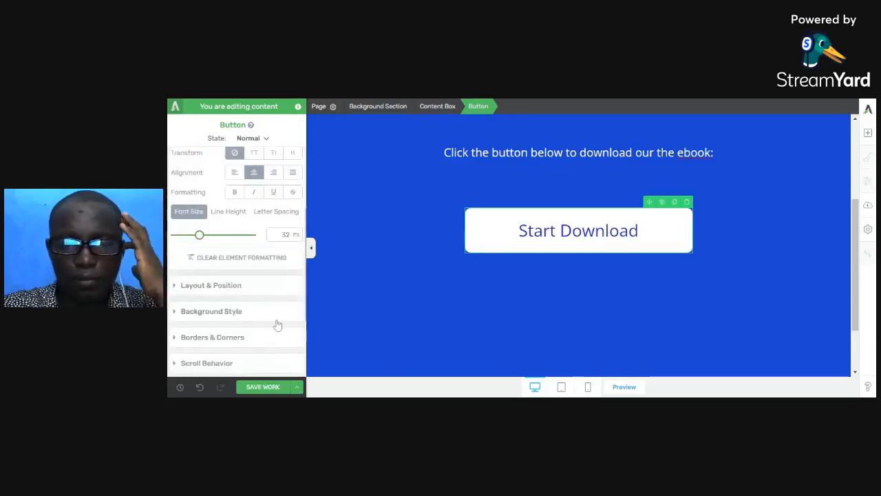
- Open the Start Download button's main options at its link and Target URL settings
scroll(287, 293, "up", 2)
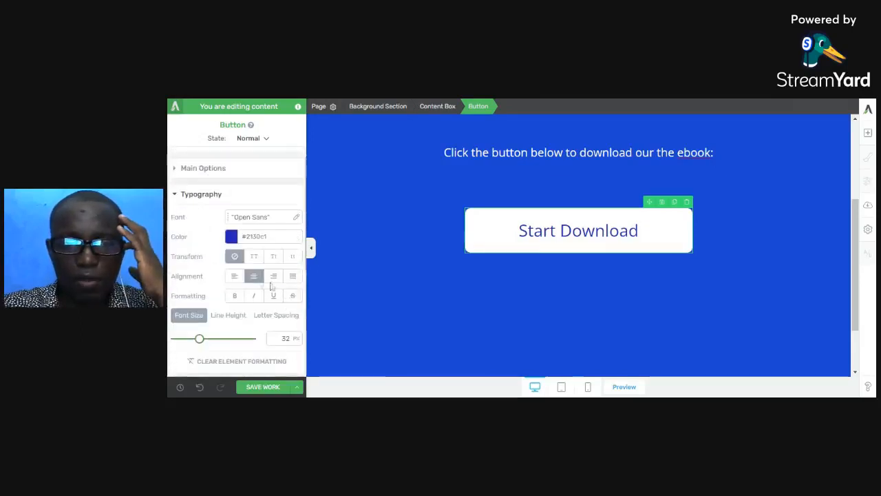
left_click(212, 170)
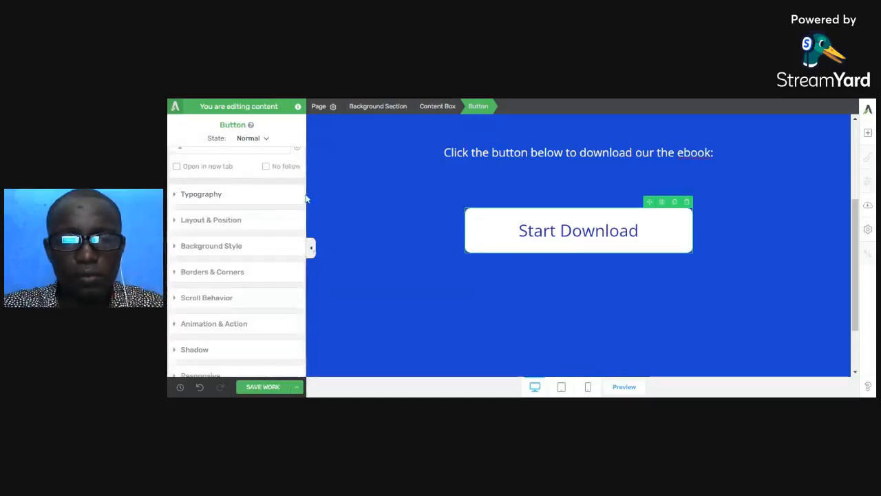
scroll(234, 220, "up", 3)
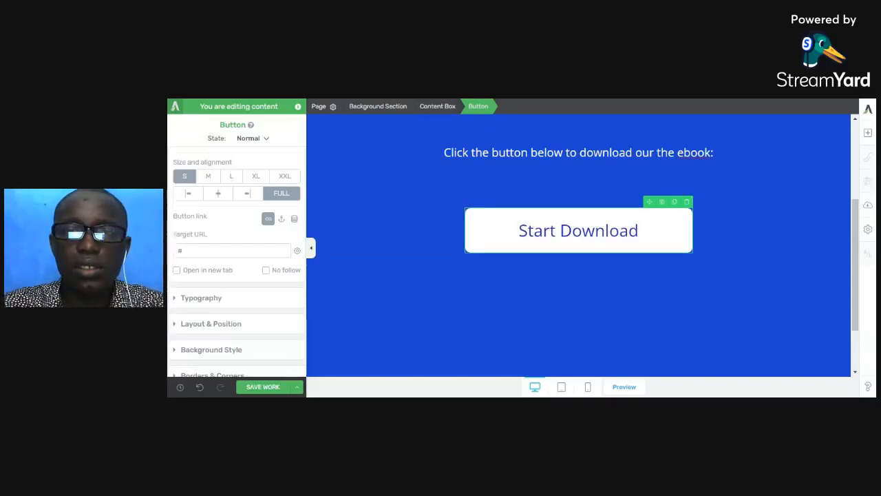
- Switch to the WordPress admin and upload the $100M Offers e-book PDF to the Media Library
key("ctrl+shift+Tab")
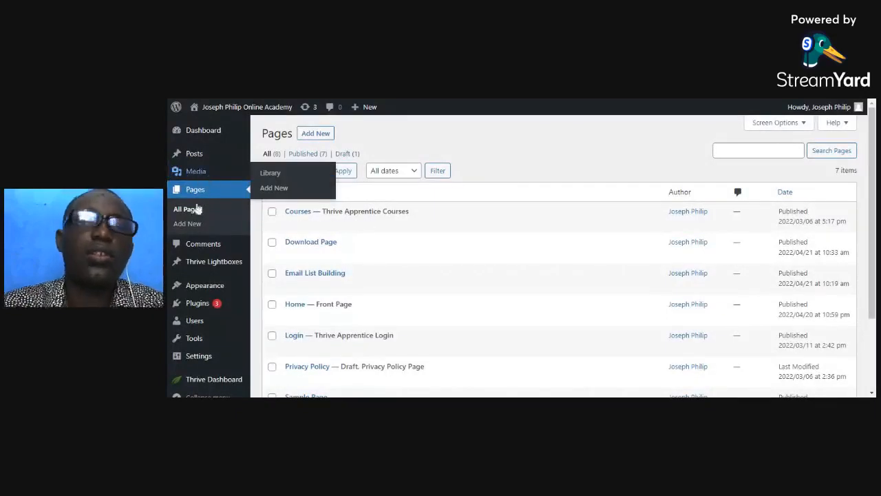
mouse_move(196, 173)
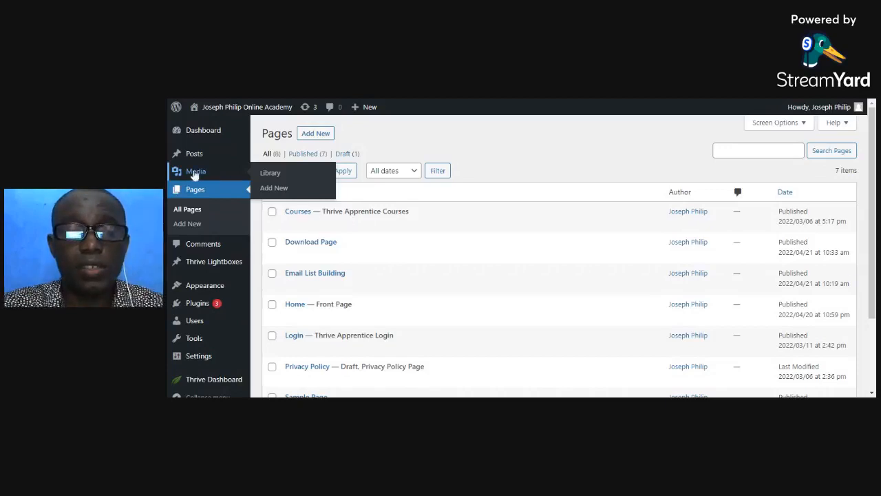
left_click(270, 173)
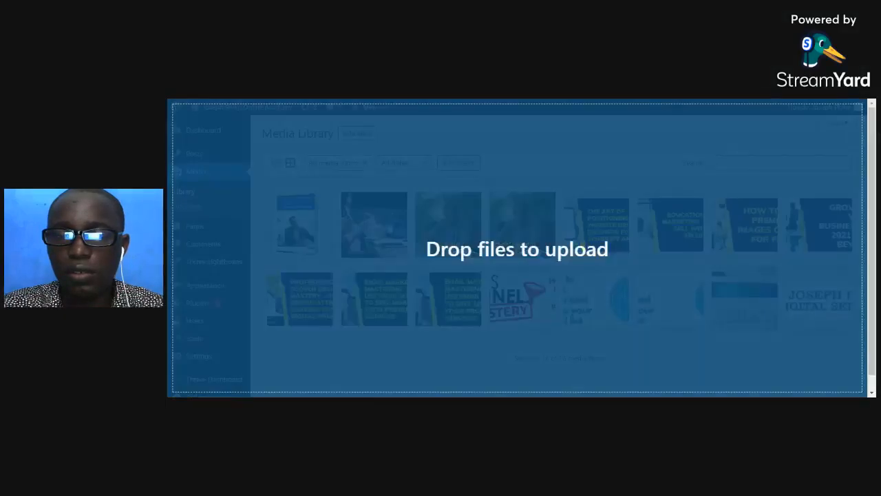
left_click_drag(765, 238, 754, 238)
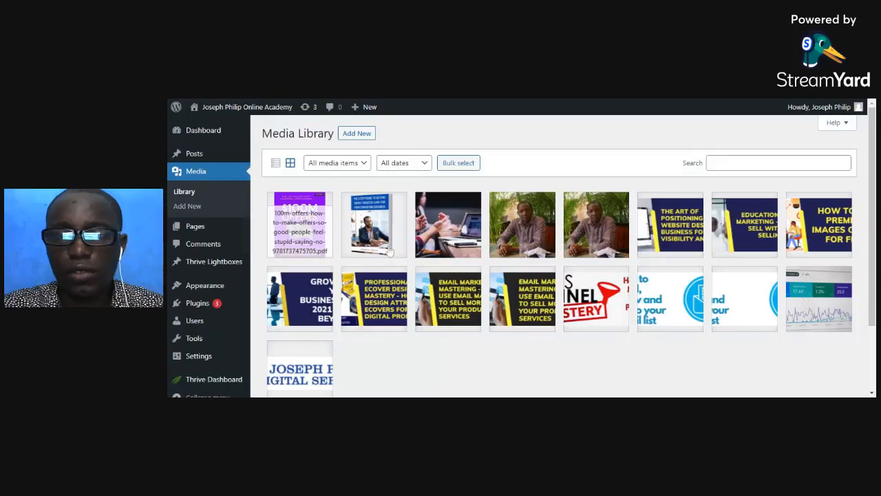
- Open the attachment details of the uploaded $100M Offers PDF and copy its file URL
scroll(525, 255, "down", 2)
left_click(300, 180)
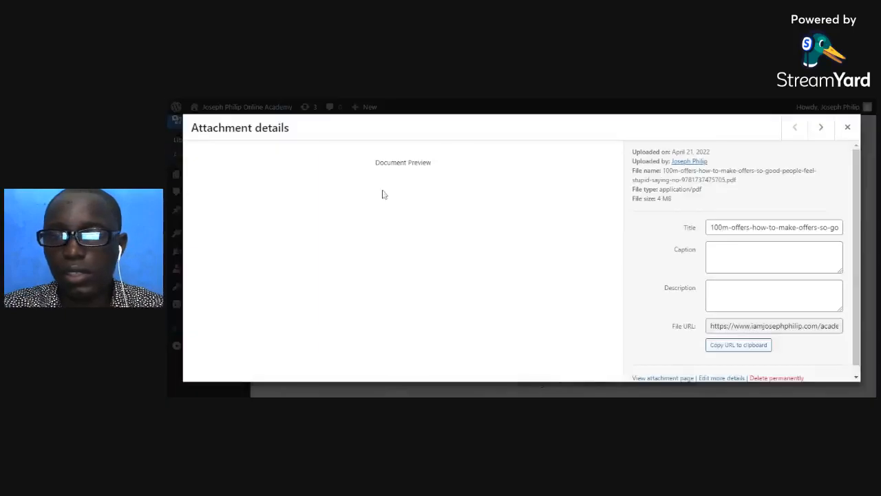
left_click(744, 346)
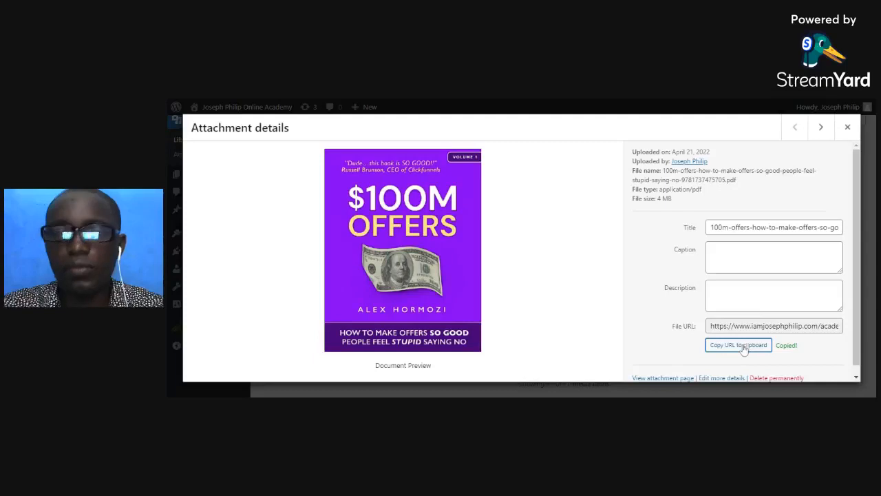
- Return to the download page in Thrive Architect, paste the PDF's URL as the Start Download button's Target URL, and save
left_click(511, 99)
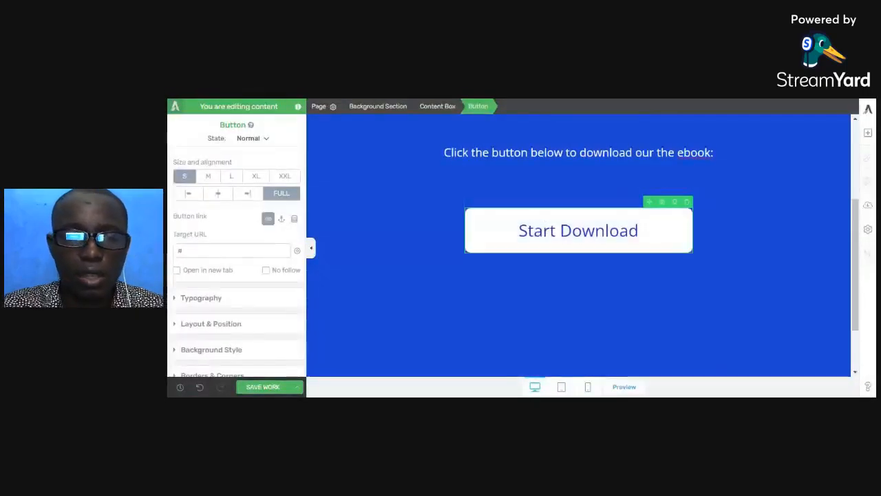
left_click(192, 249)
key("ctrl+a")
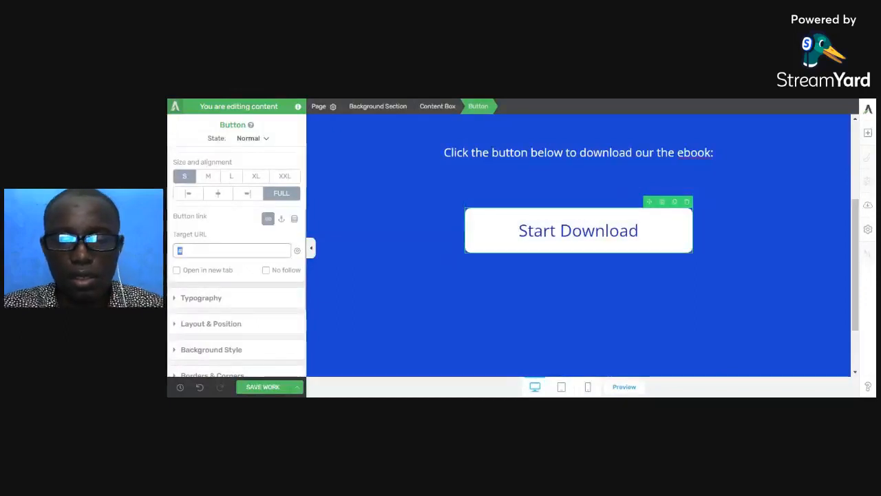
key("ctrl+v")
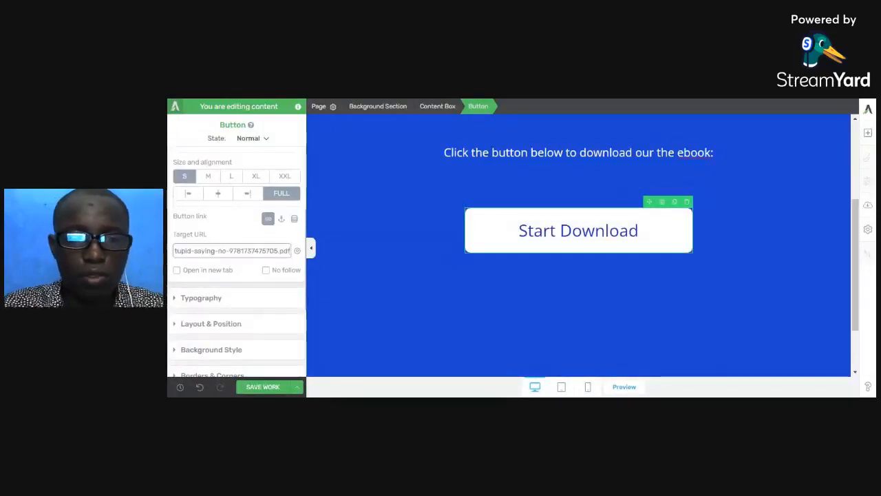
left_click(263, 386)
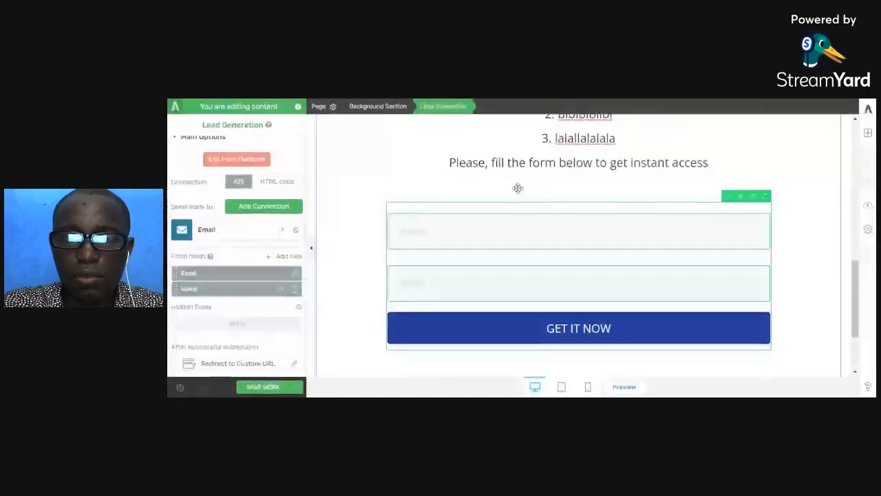
- Switch from the opt-in page's editor to the live e-book opt-in page
scroll(518, 188, "up", 4)
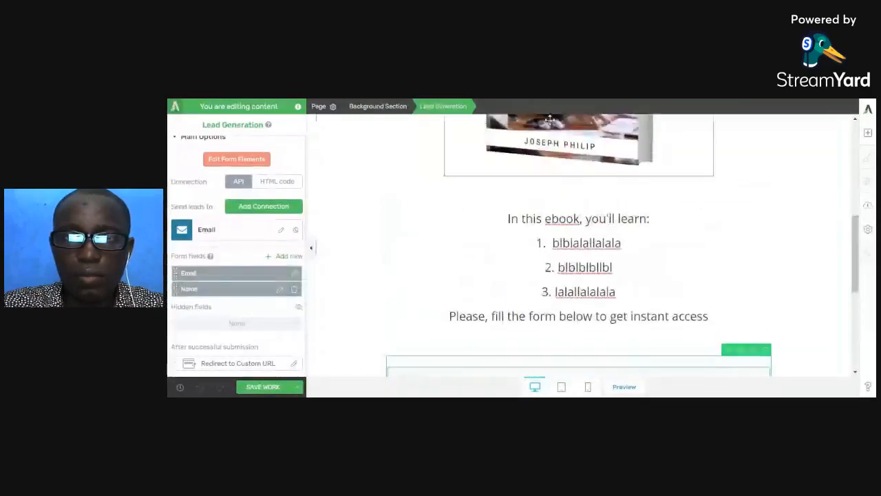
left_click(556, 101)
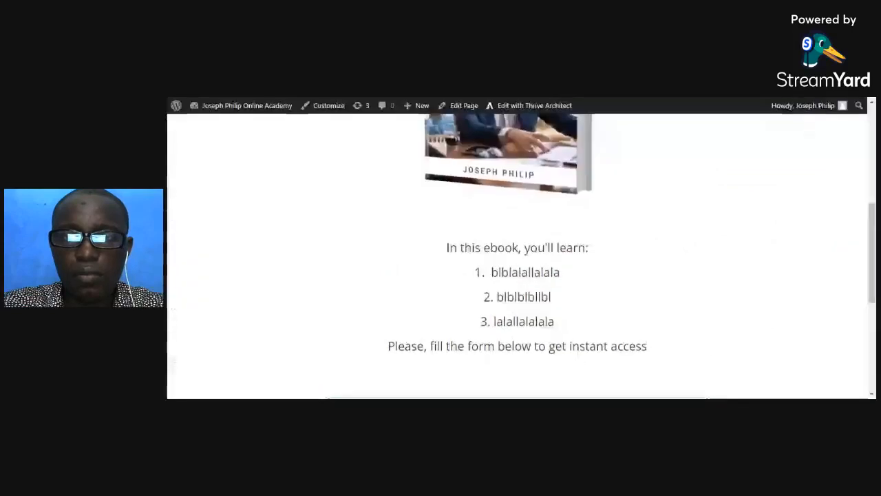